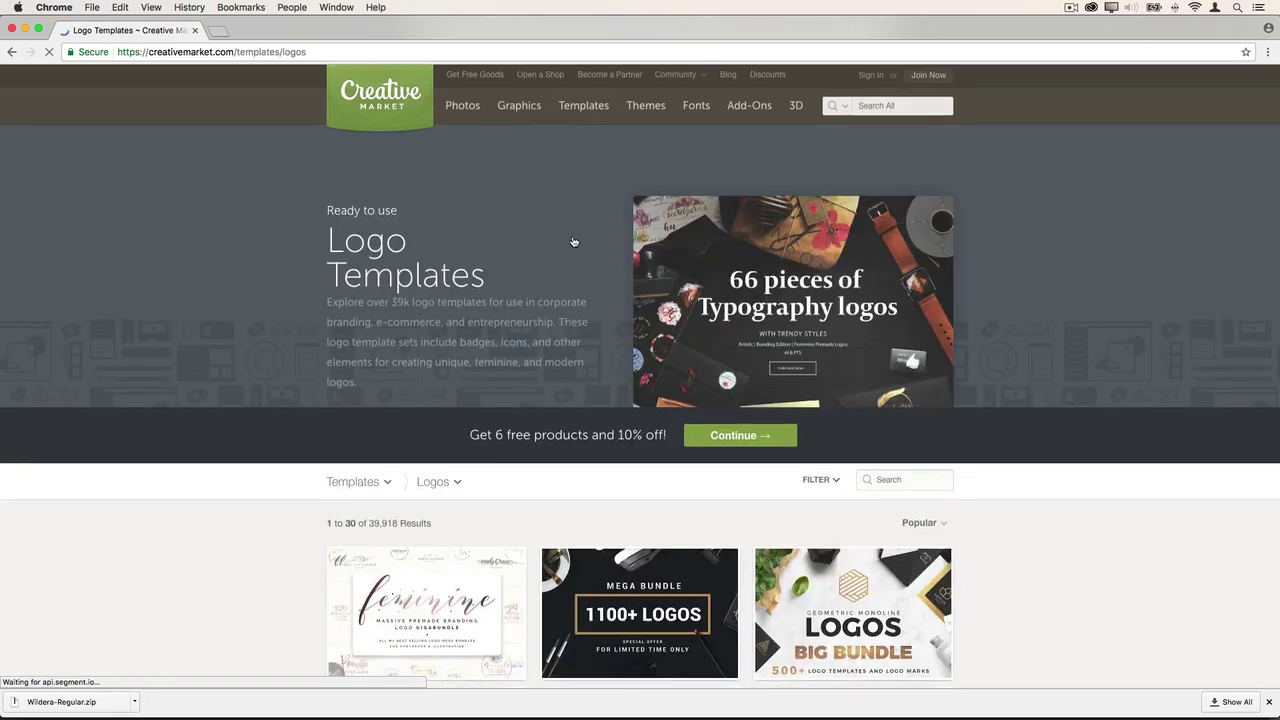
- Search Creative Market's logo templates for 'mandalas' to list the 103 matching designs
scroll(573, 241, "down", 2)
scroll(573, 241, "down", 3)
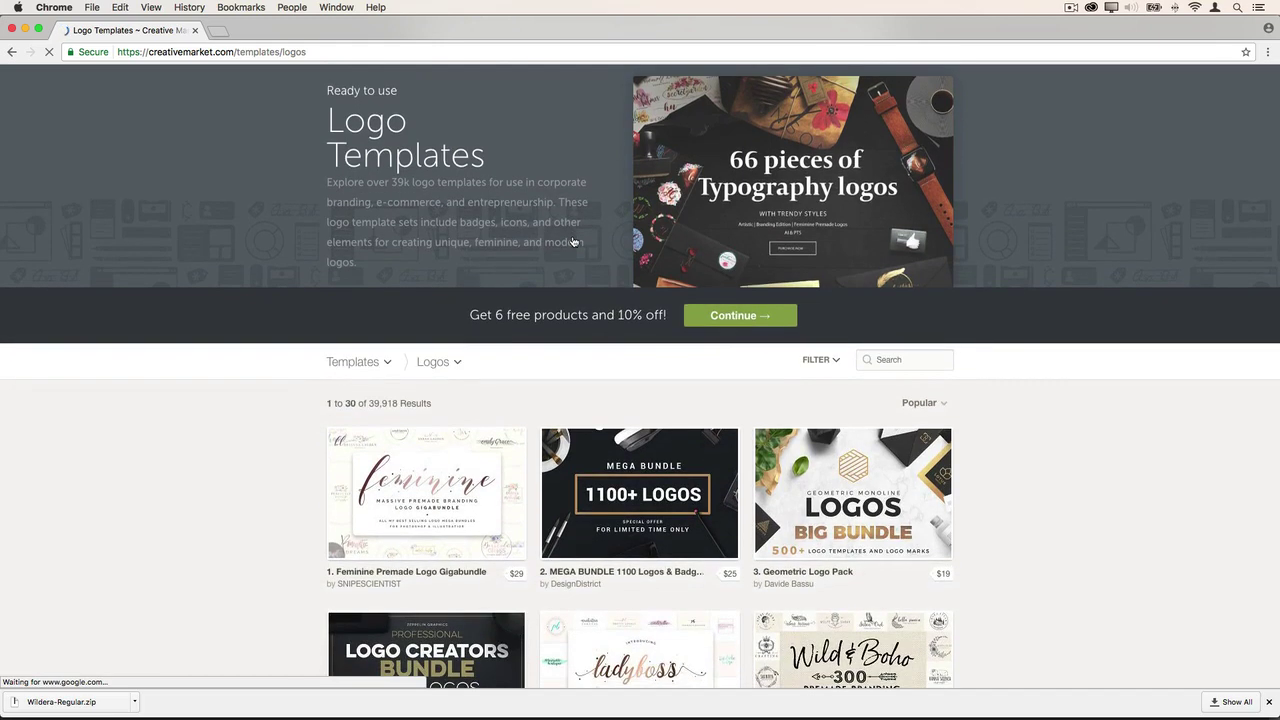
scroll(573, 241, "down", 2)
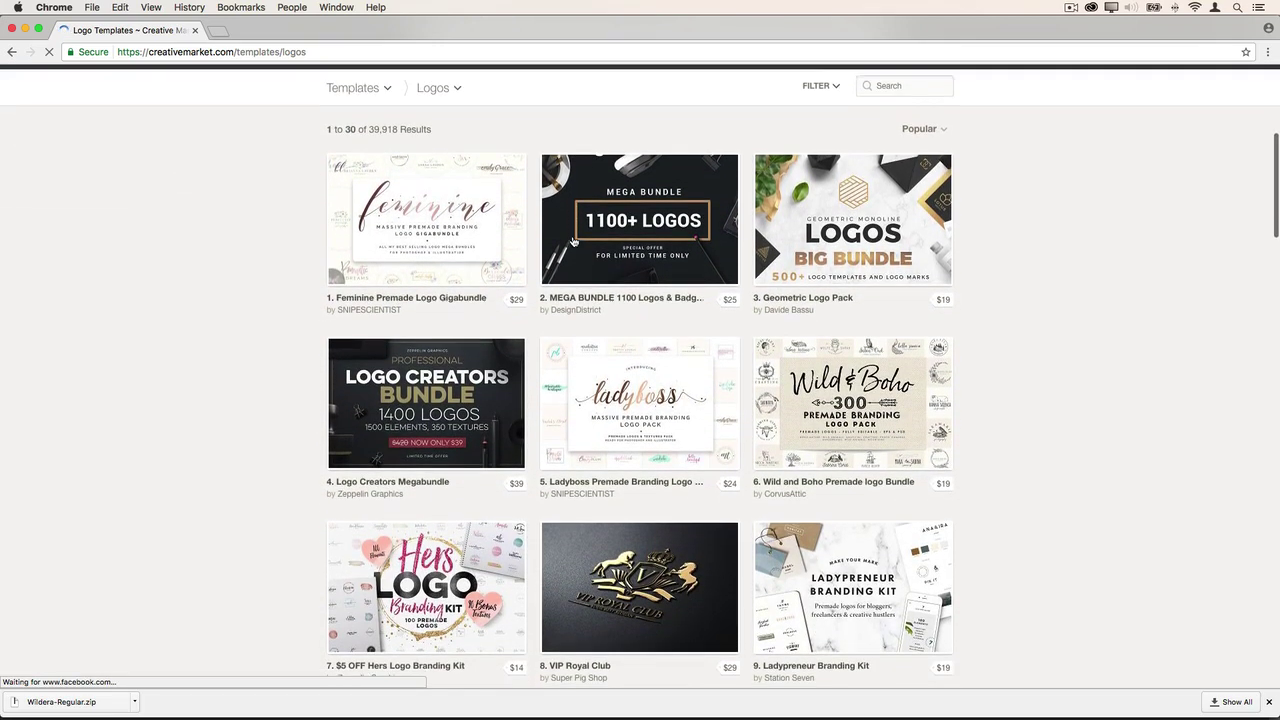
scroll(573, 241, "down", 1)
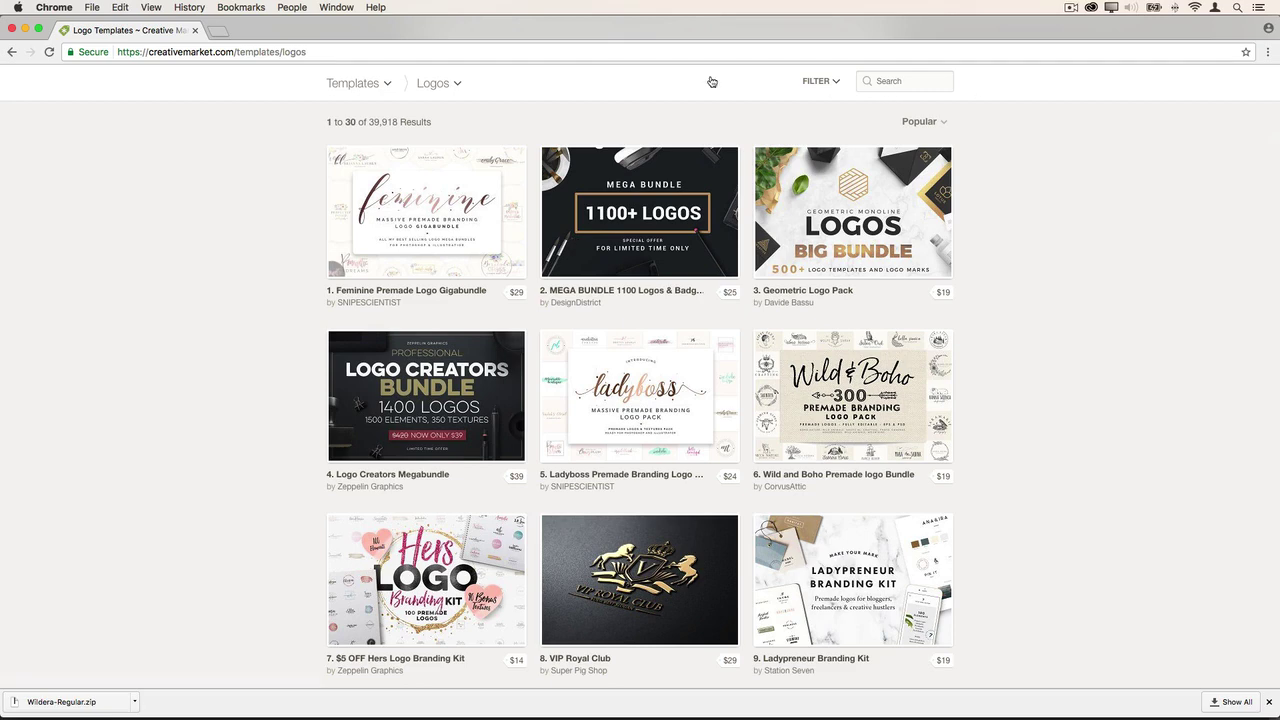
left_click(822, 80)
left_click(882, 81)
type("mandalas")
key("Return")
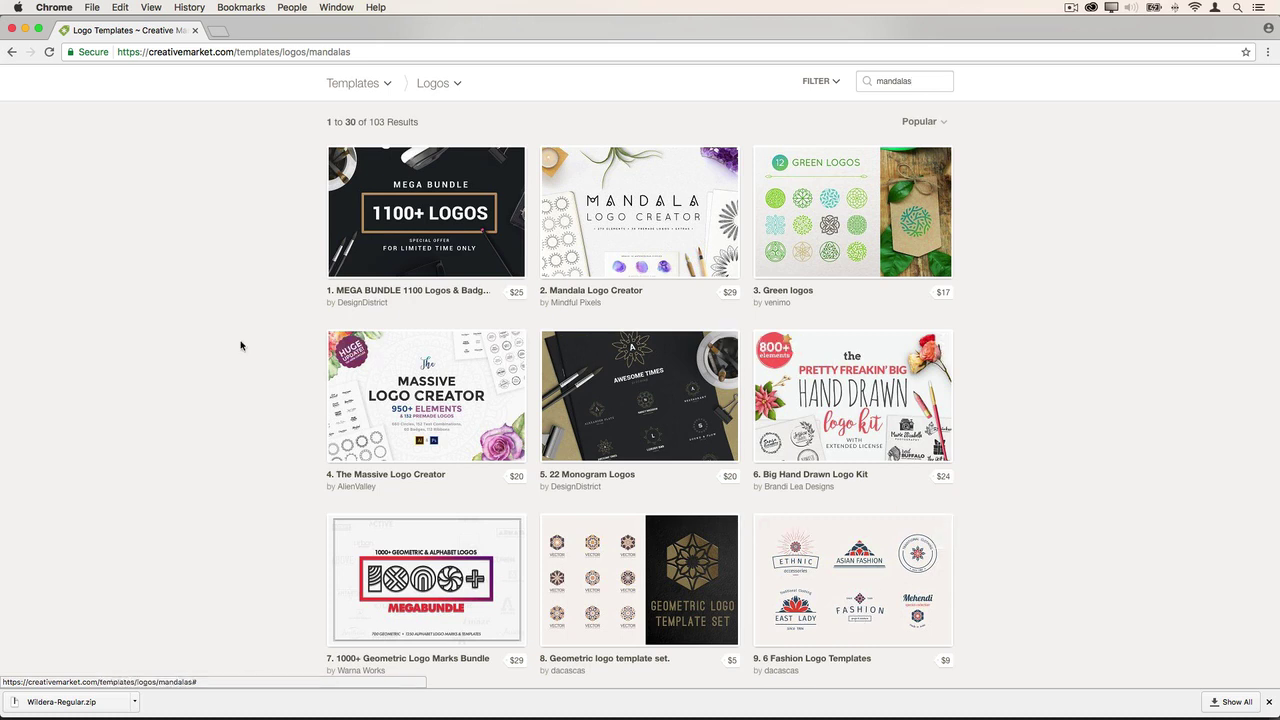
left_click(654, 229)
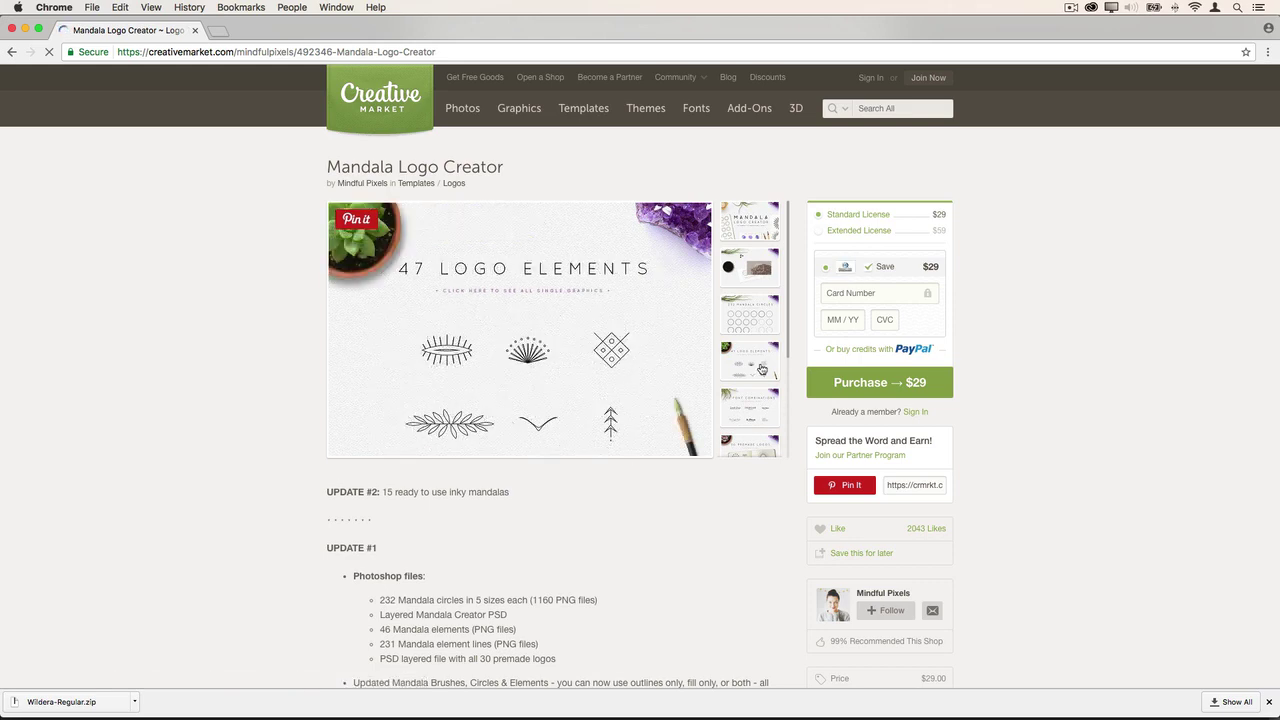
scroll(712, 513, "down", 5)
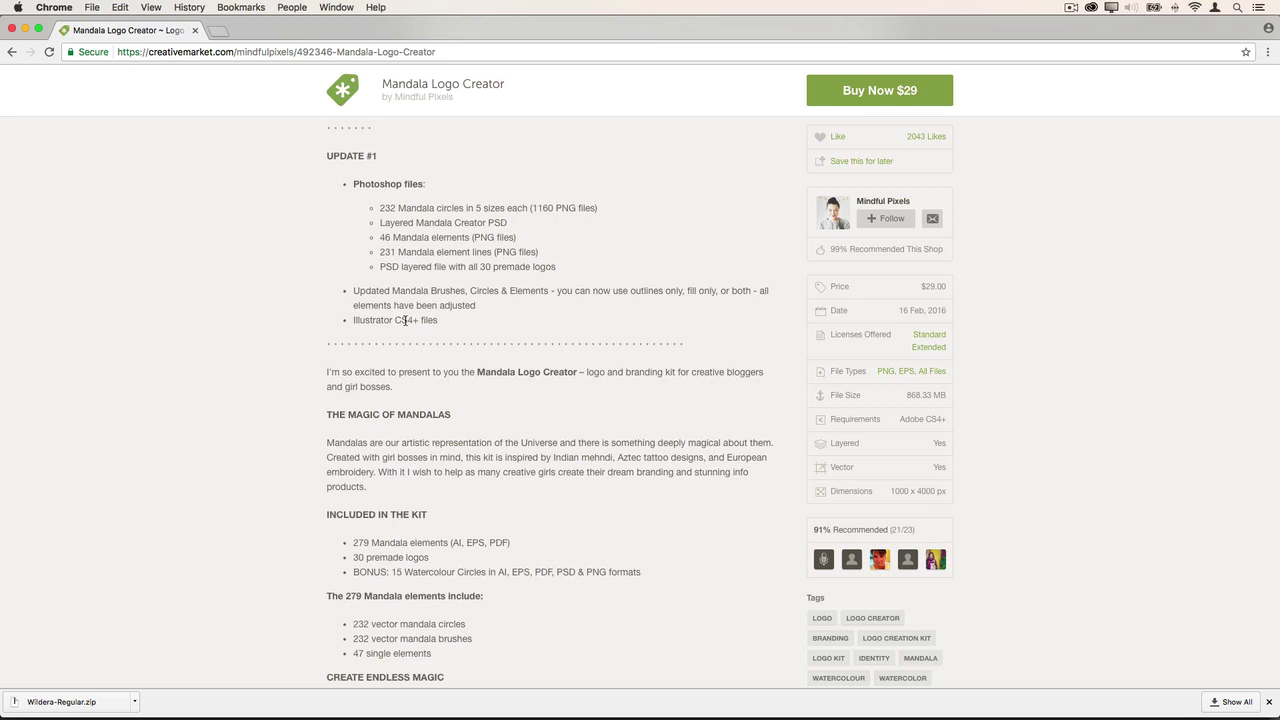
scroll(404, 320, "up", 5)
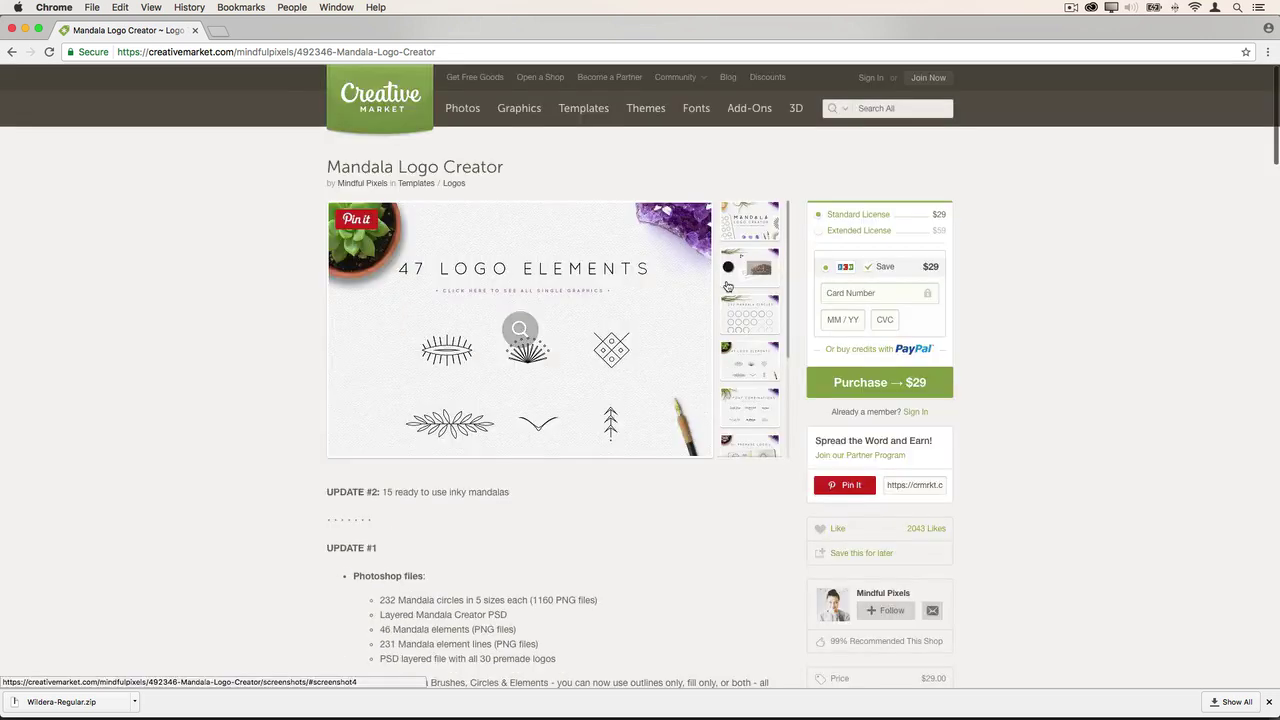
left_click(750, 228)
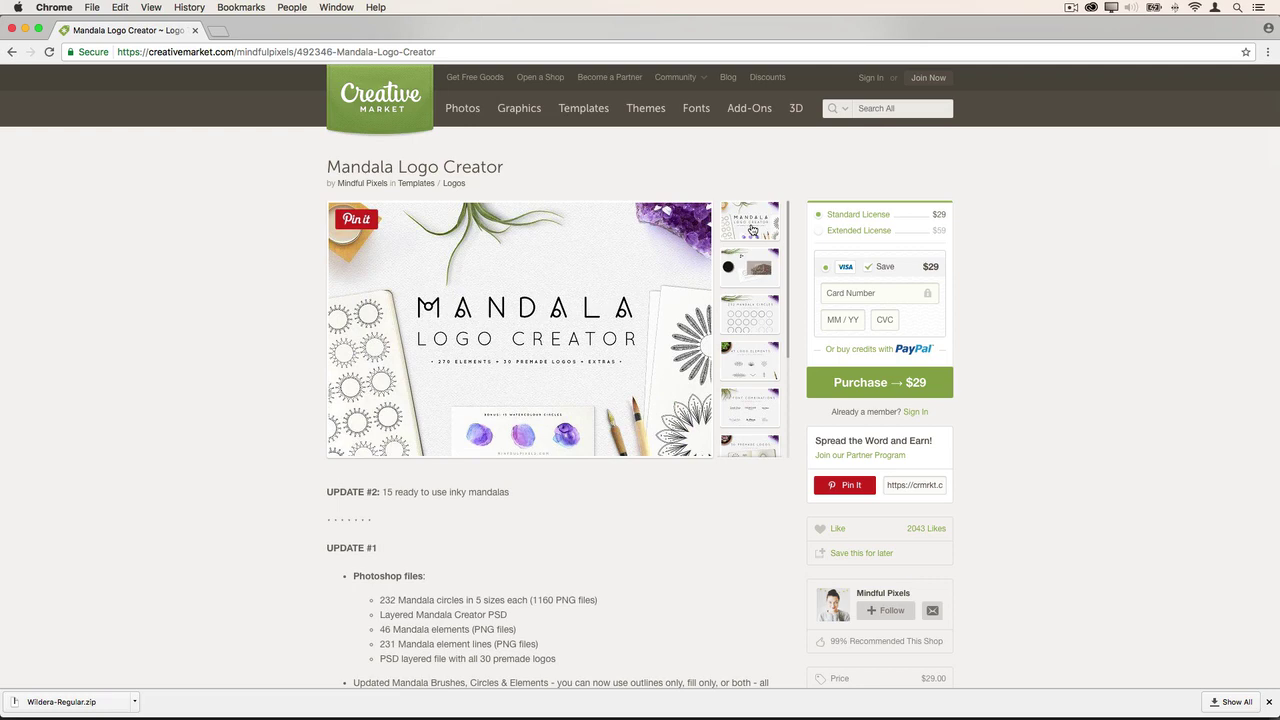
key("super+bracketleft")
left_click(833, 84)
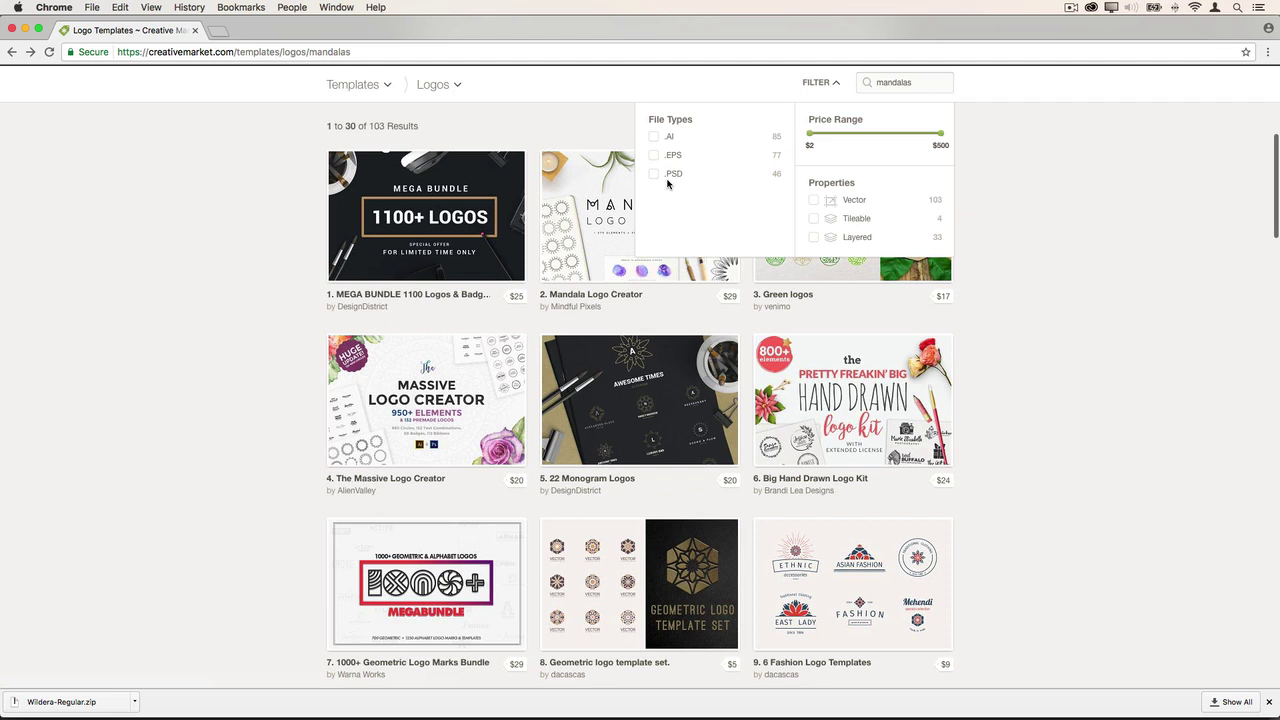
- Replace the search term with 'feminine' and run the search
scroll(283, 391, "down", 1)
left_click(925, 80)
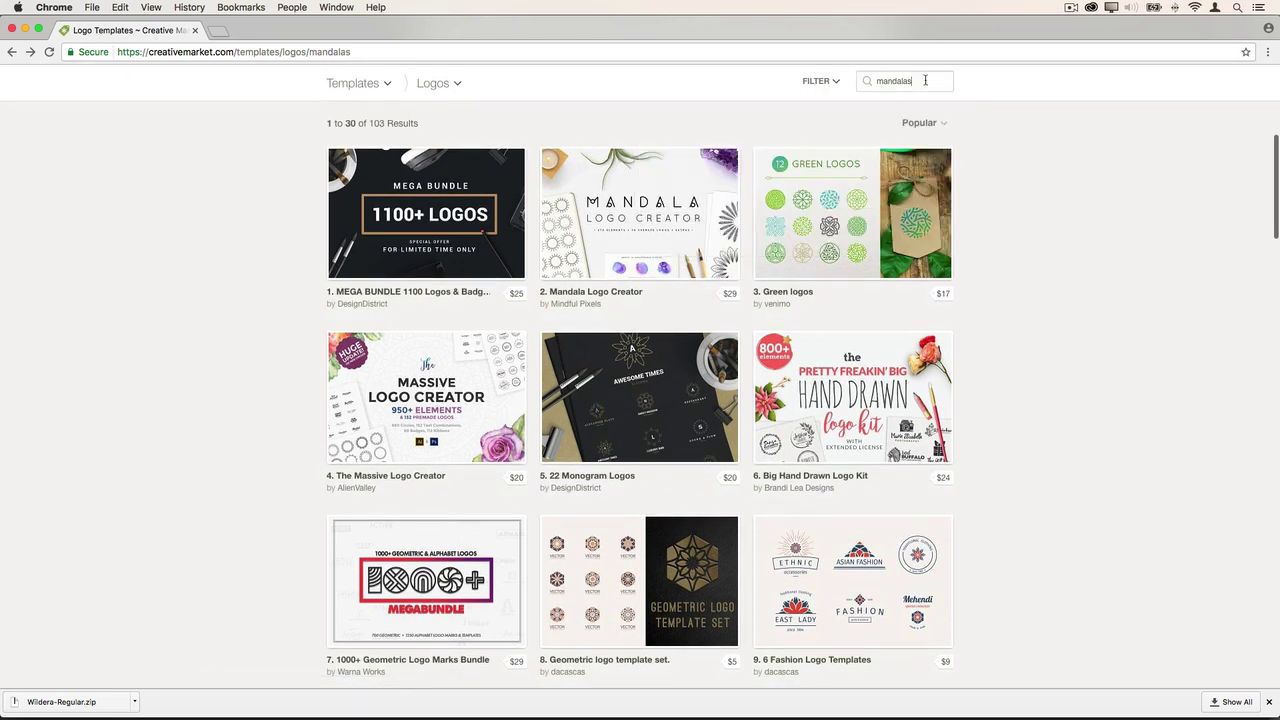
double_click(925, 80)
mouse_move(851, 76)
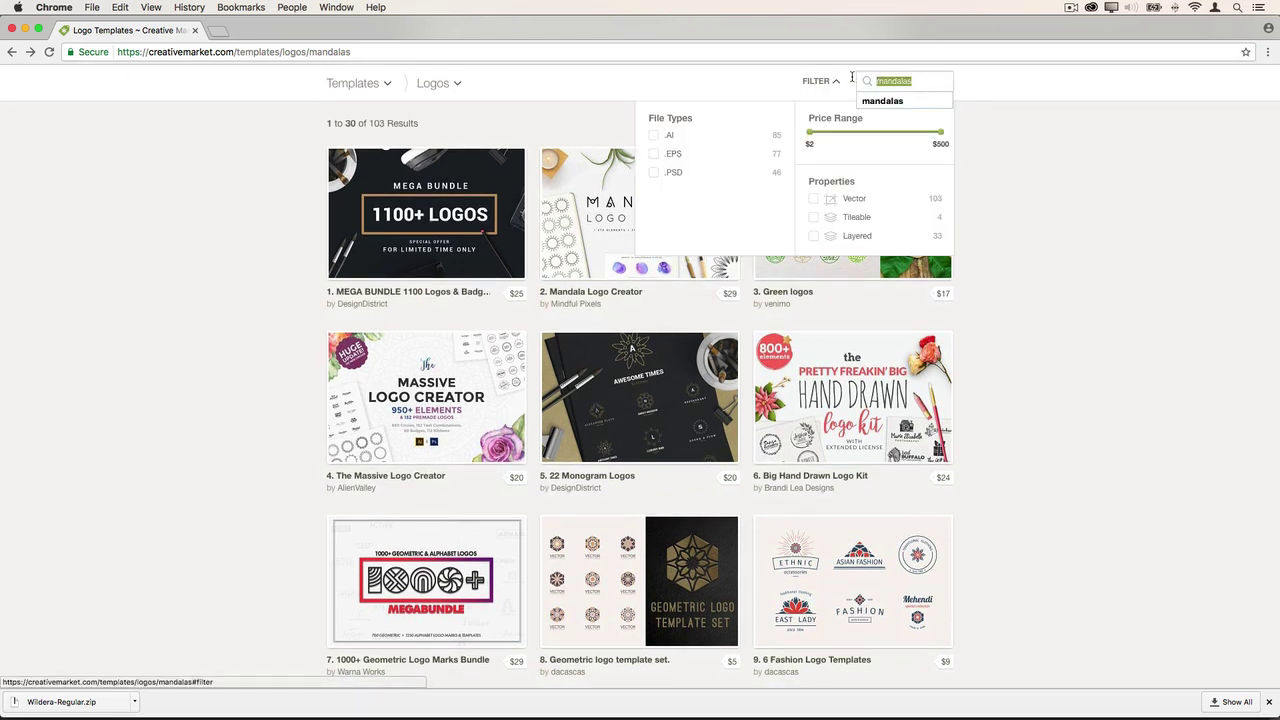
type("femin")
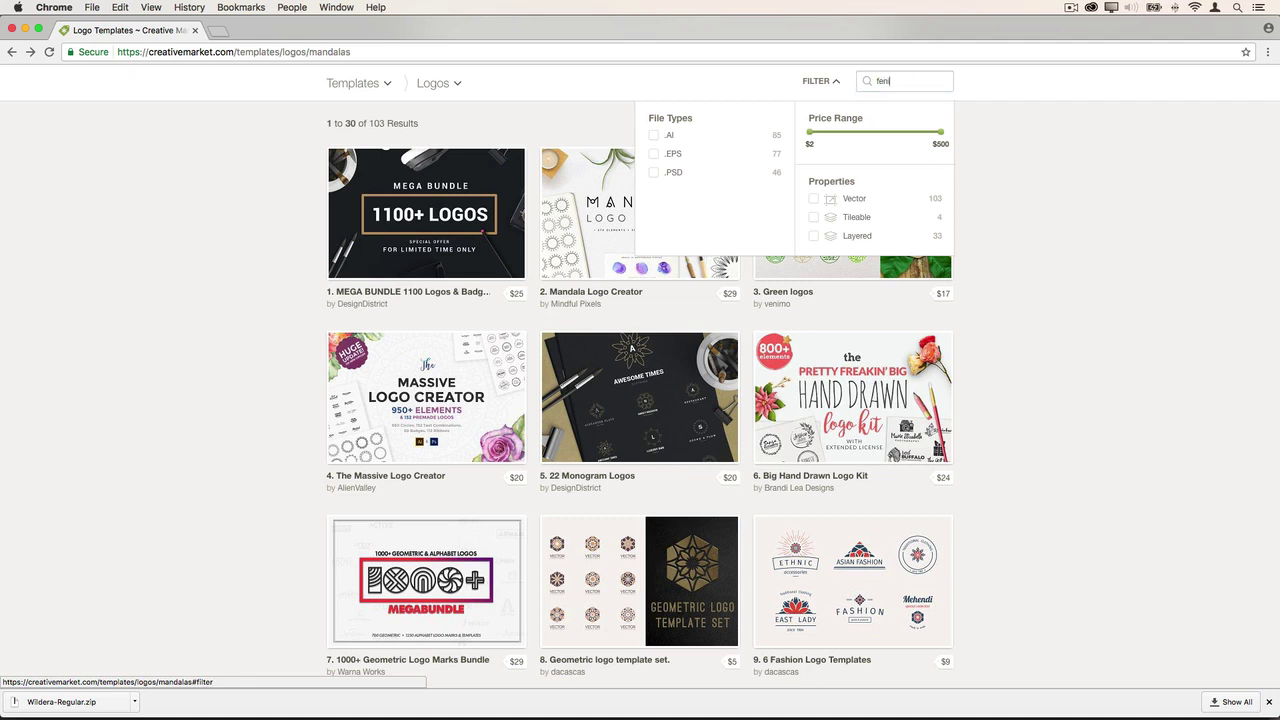
key("BackSpace")
type("minine")
key("Return")
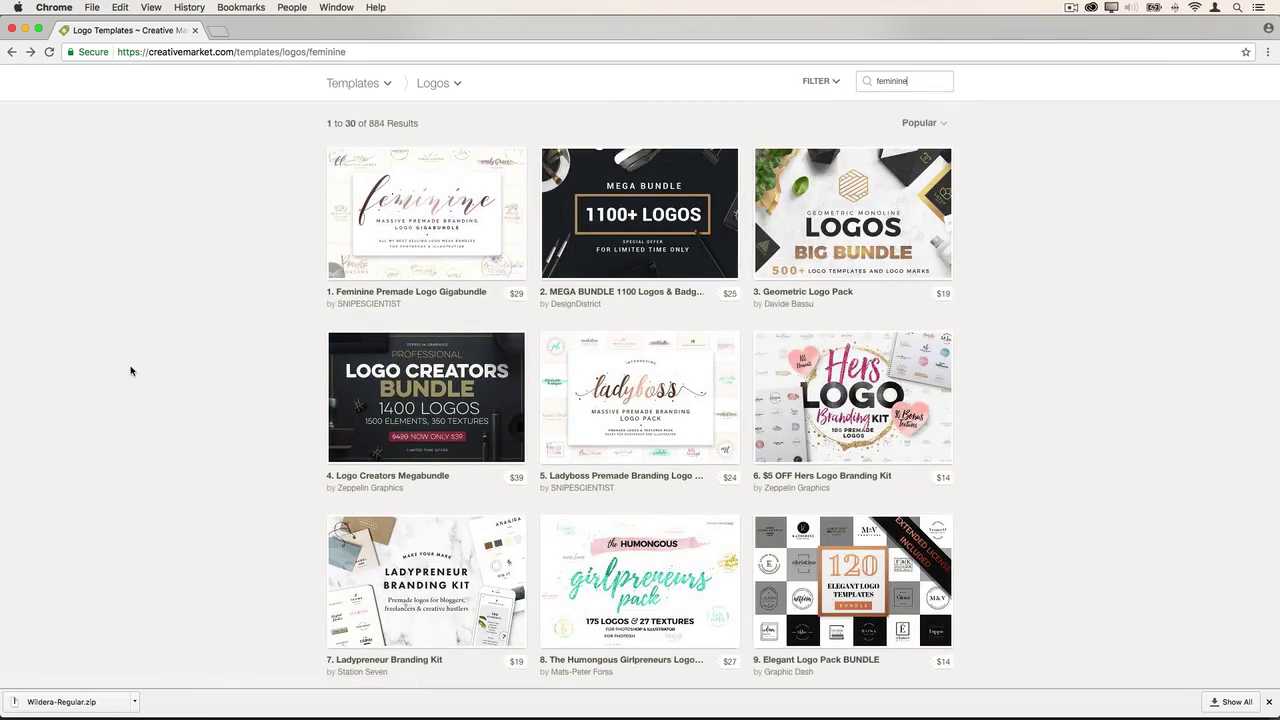
- Open the Golden Wave Logo product page, then switch to Finder's Desktop
double_click(920, 83)
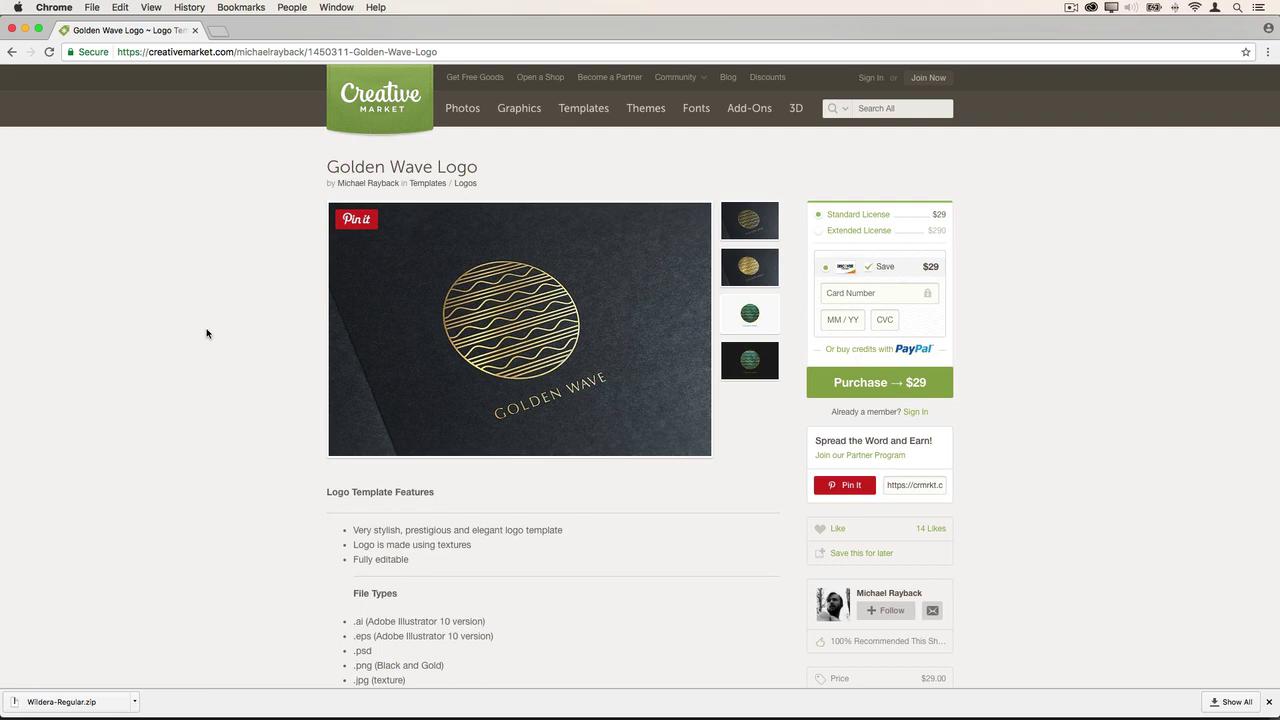
key("super+Tab")
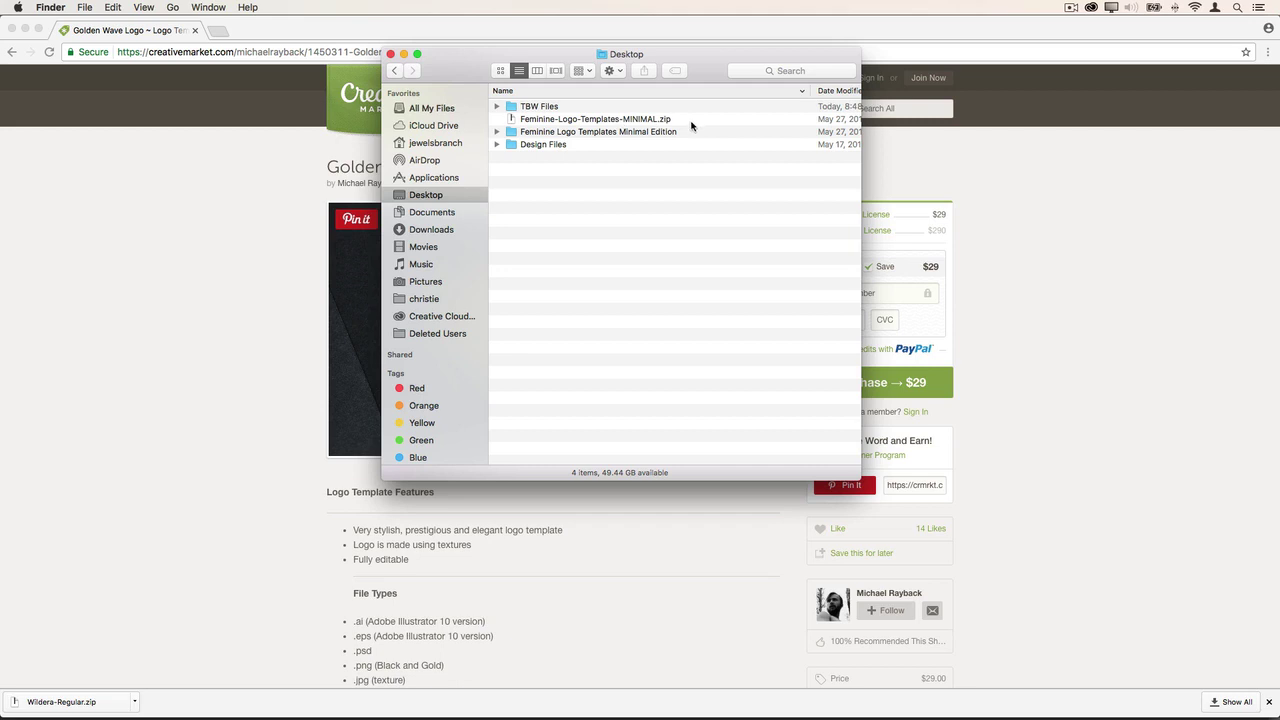
- Open the Feminine Logo Templates Minimal Edition folder and widen the window to show the Kind column
left_click(497, 131)
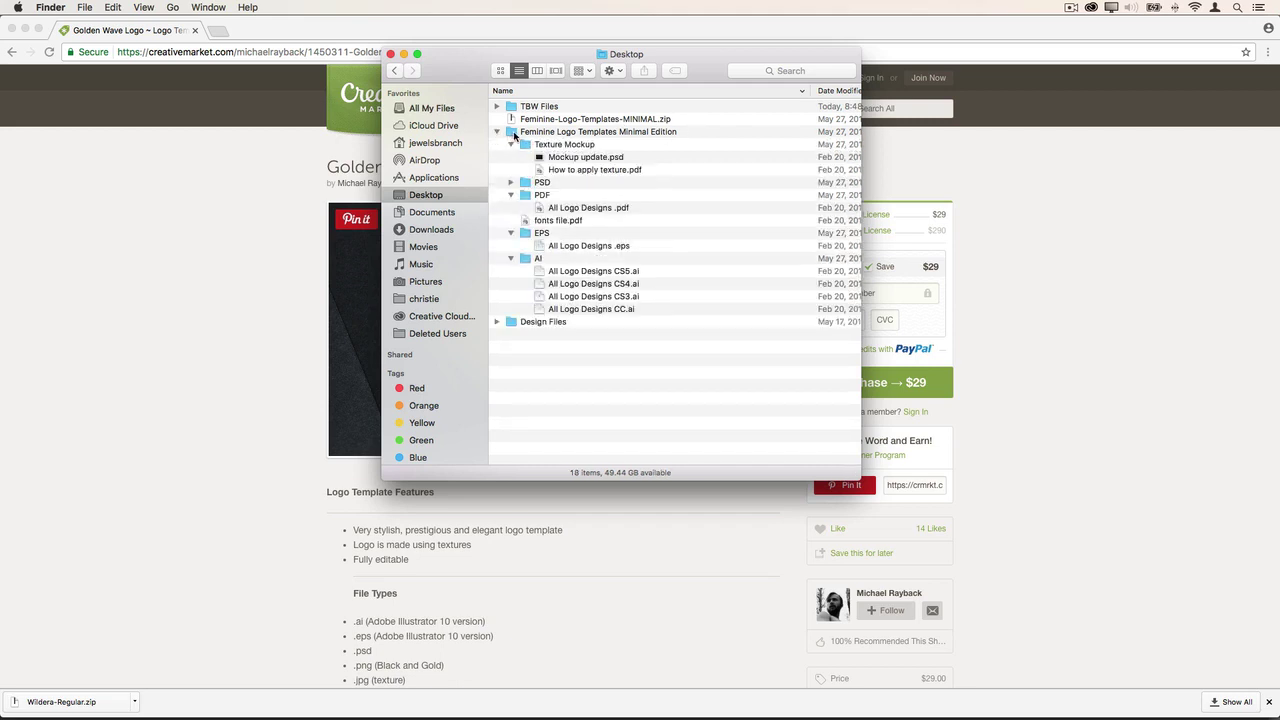
left_click(513, 133)
double_click(513, 133)
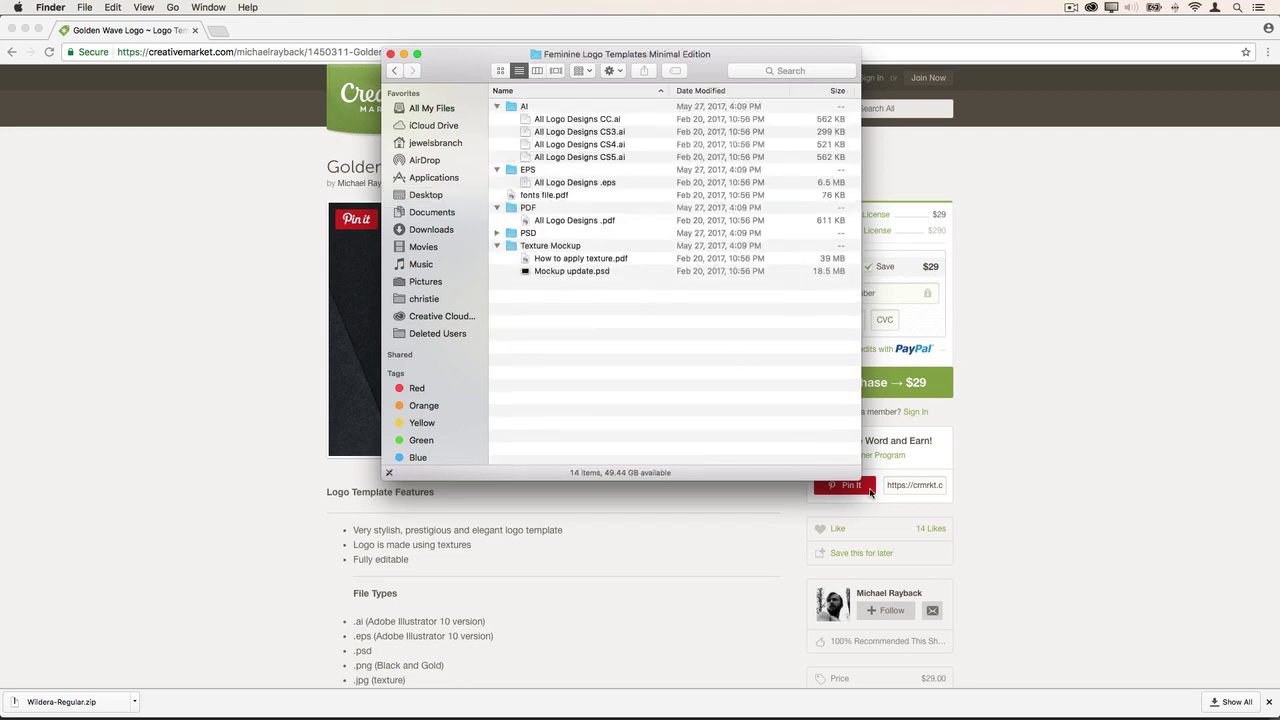
left_click_drag(852, 477, 922, 493)
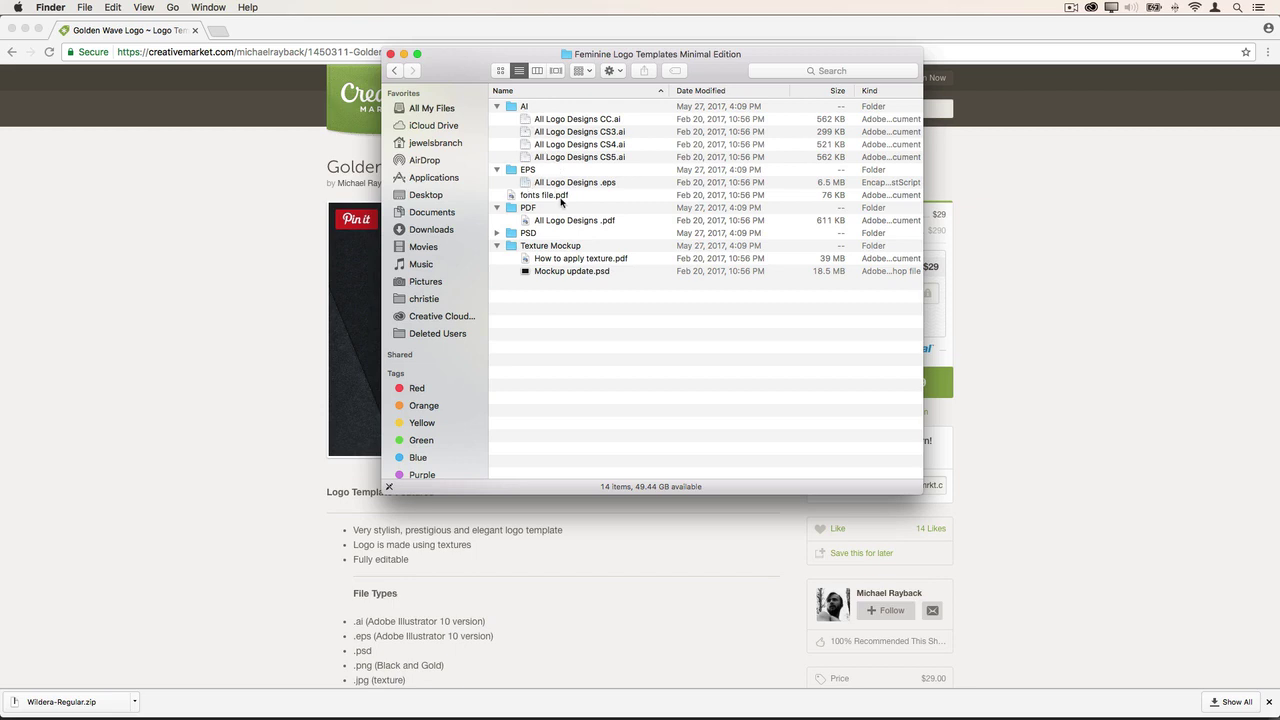
- Quick Look the font list in fonts file.pdf
left_click(550, 198)
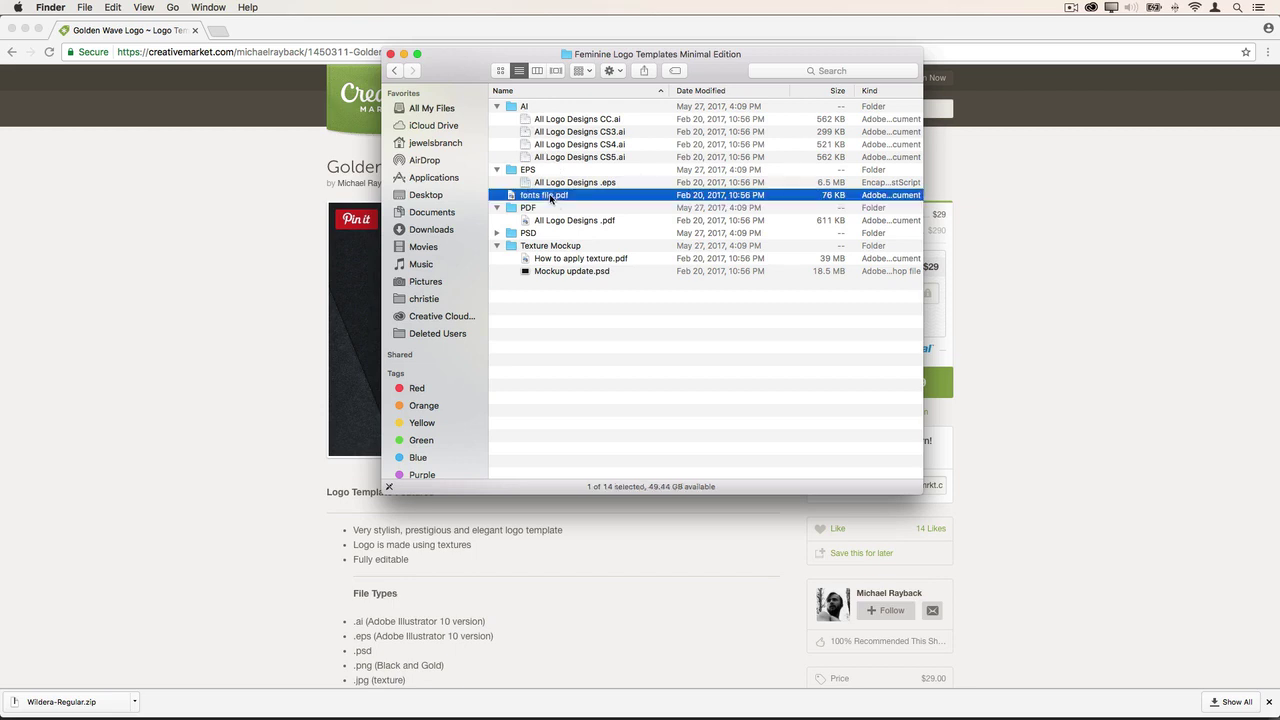
key("space")
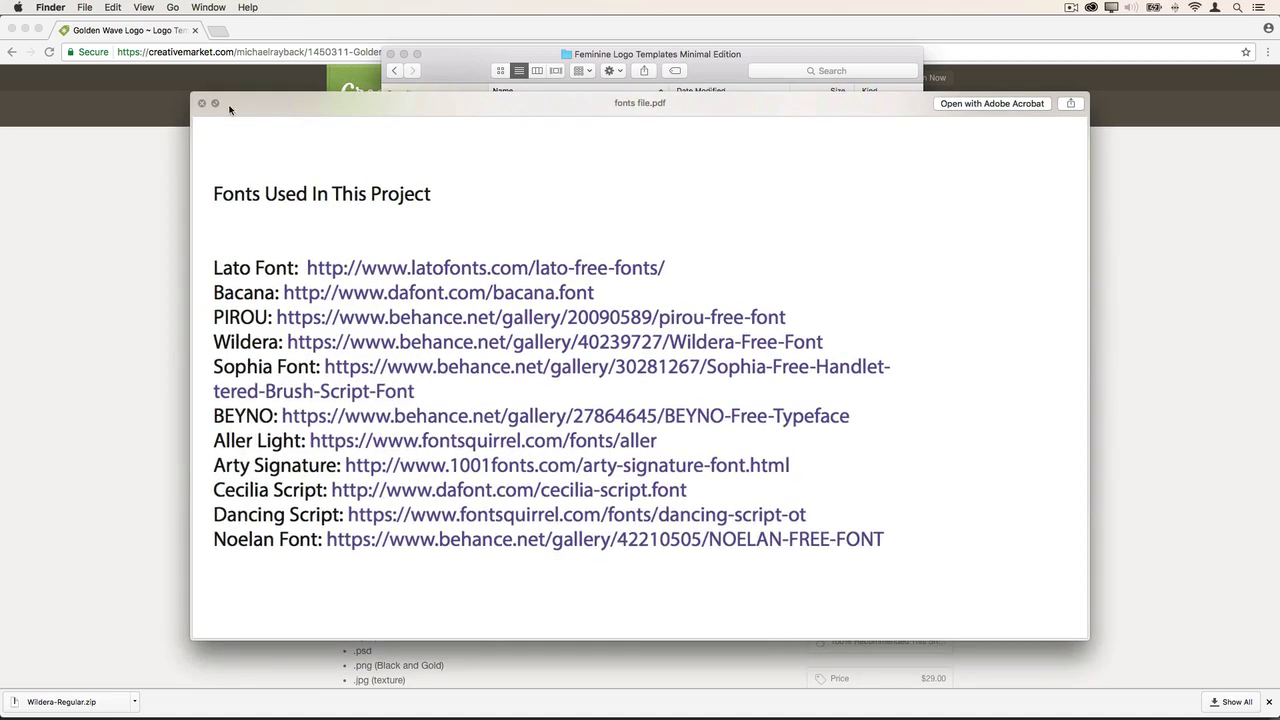
left_click(202, 103)
- Preview the Patricia, Rebecca and Caroline pages of All Logo Designs .pdf, then expand the PSD folder
left_click(588, 222)
key("space")
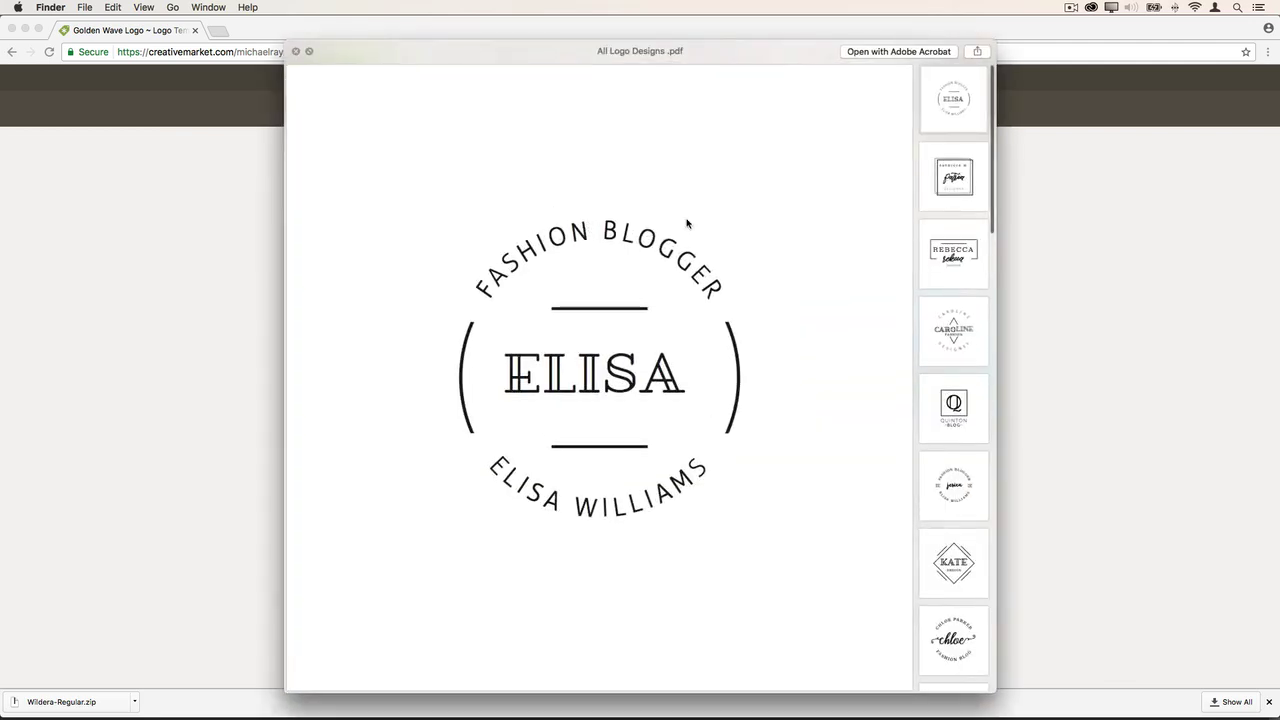
left_click(950, 190)
left_click(946, 256)
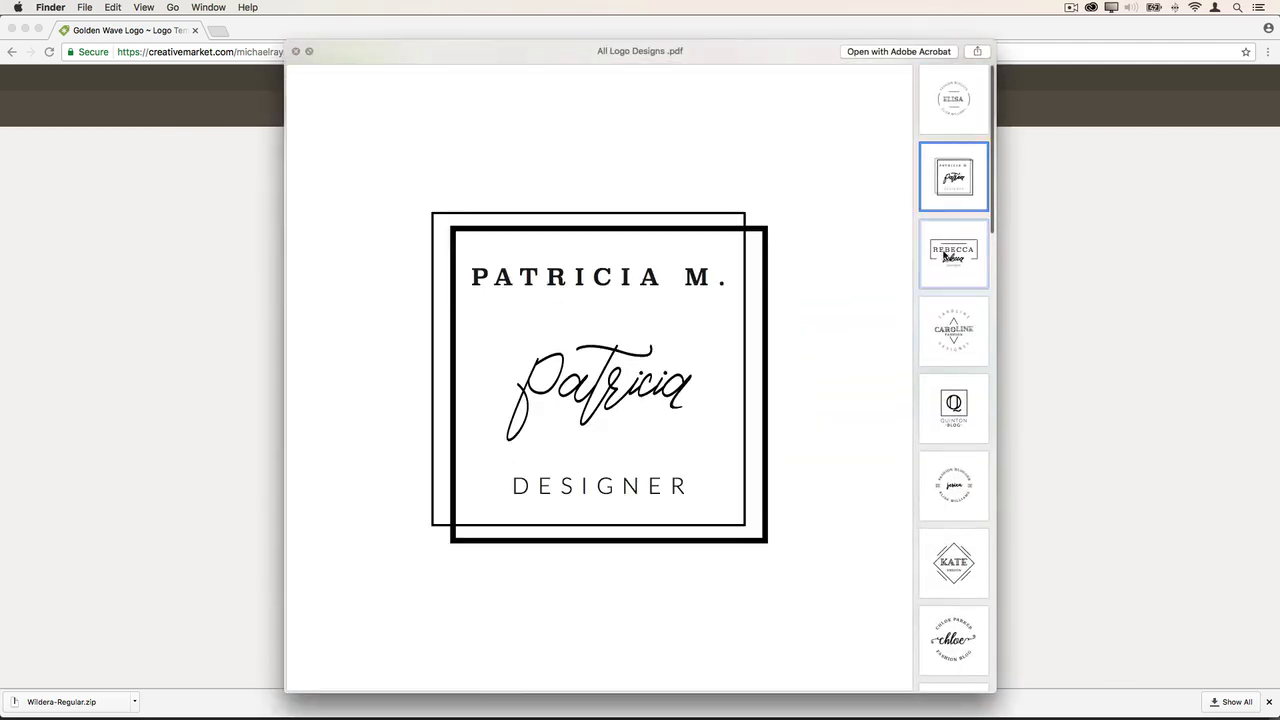
left_click(953, 342)
key("space")
left_click(497, 233)
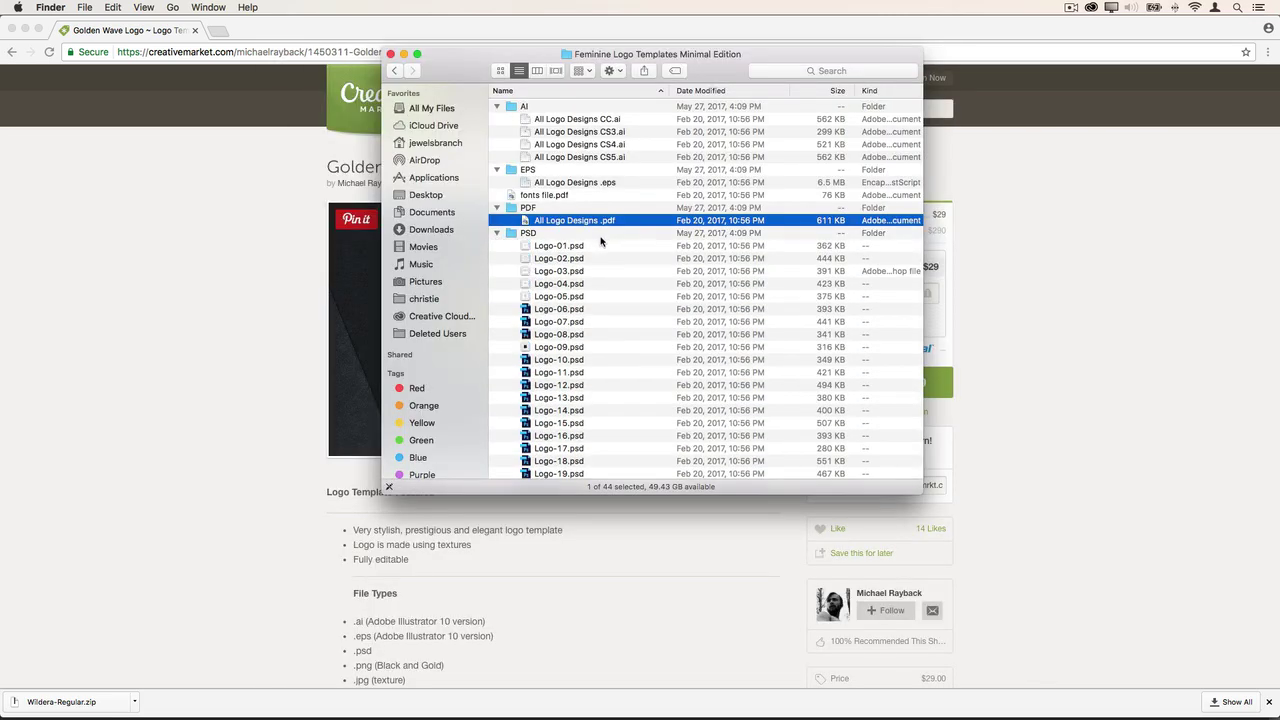
left_click(586, 247)
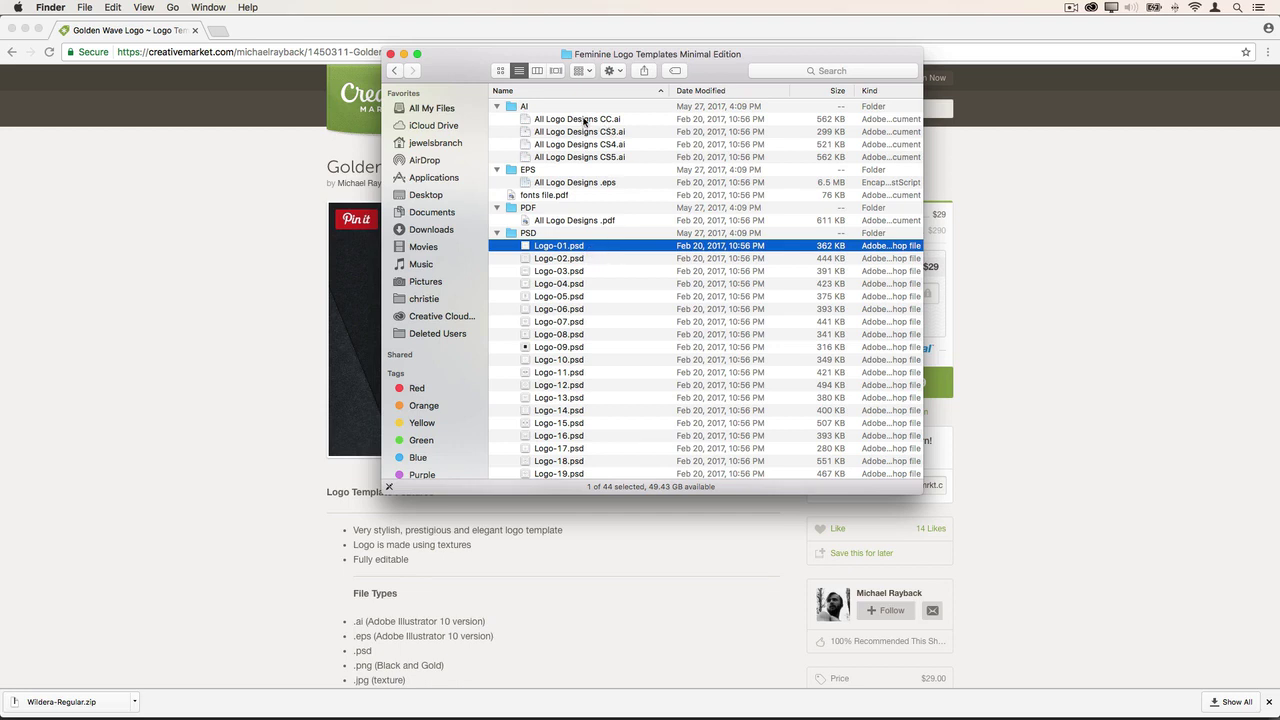
- Open All Logo Designs CC.ai, close the Missing Fonts warning, and zoom in on the logo grid
double_click(584, 120)
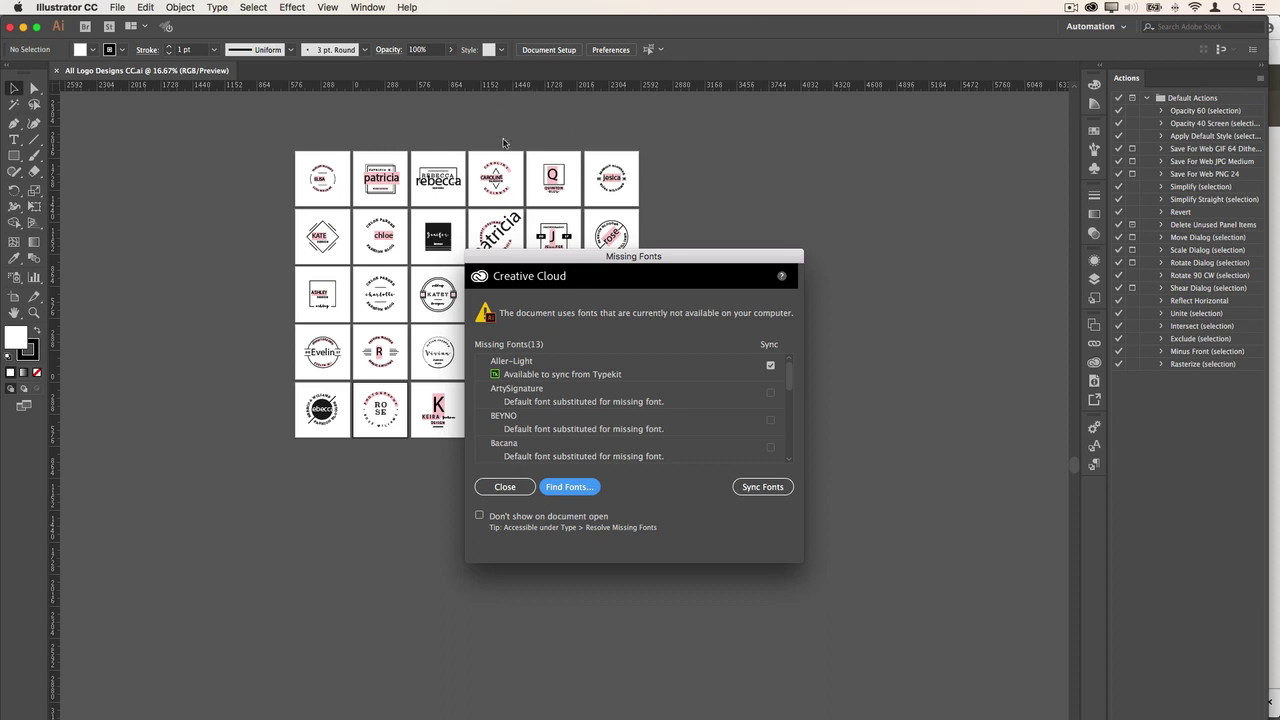
left_click(505, 487)
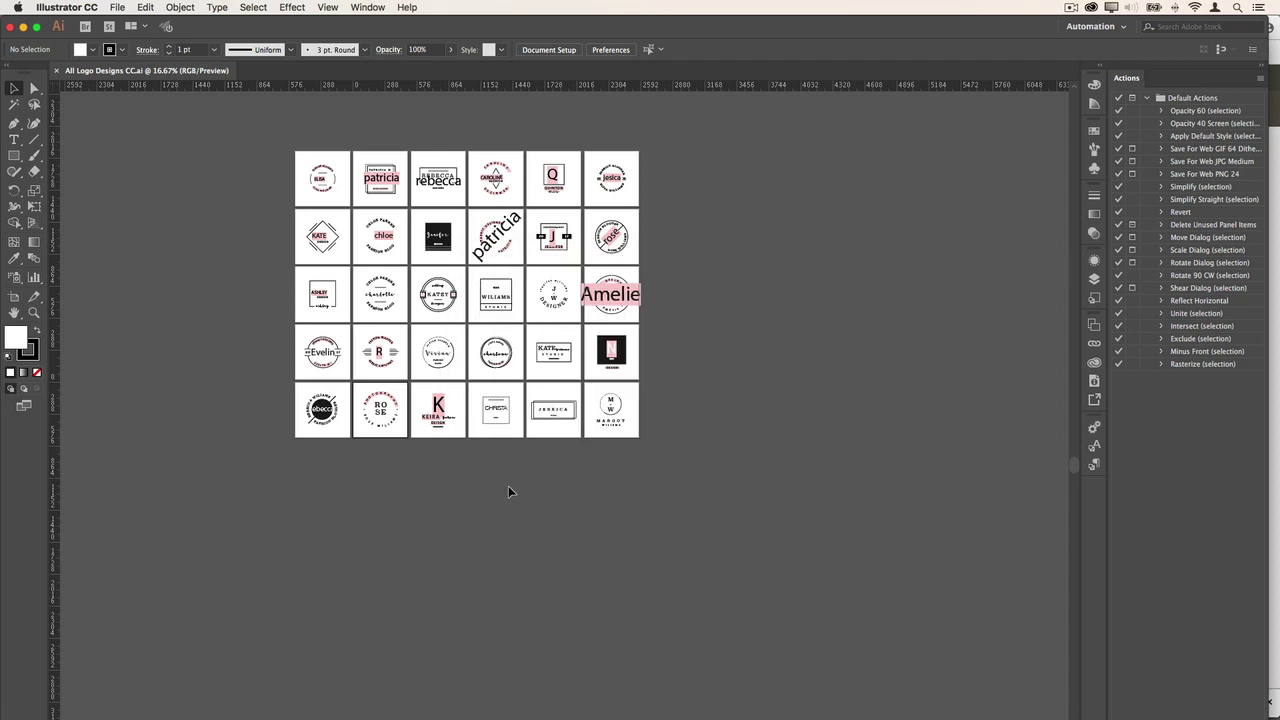
key("super+equal")
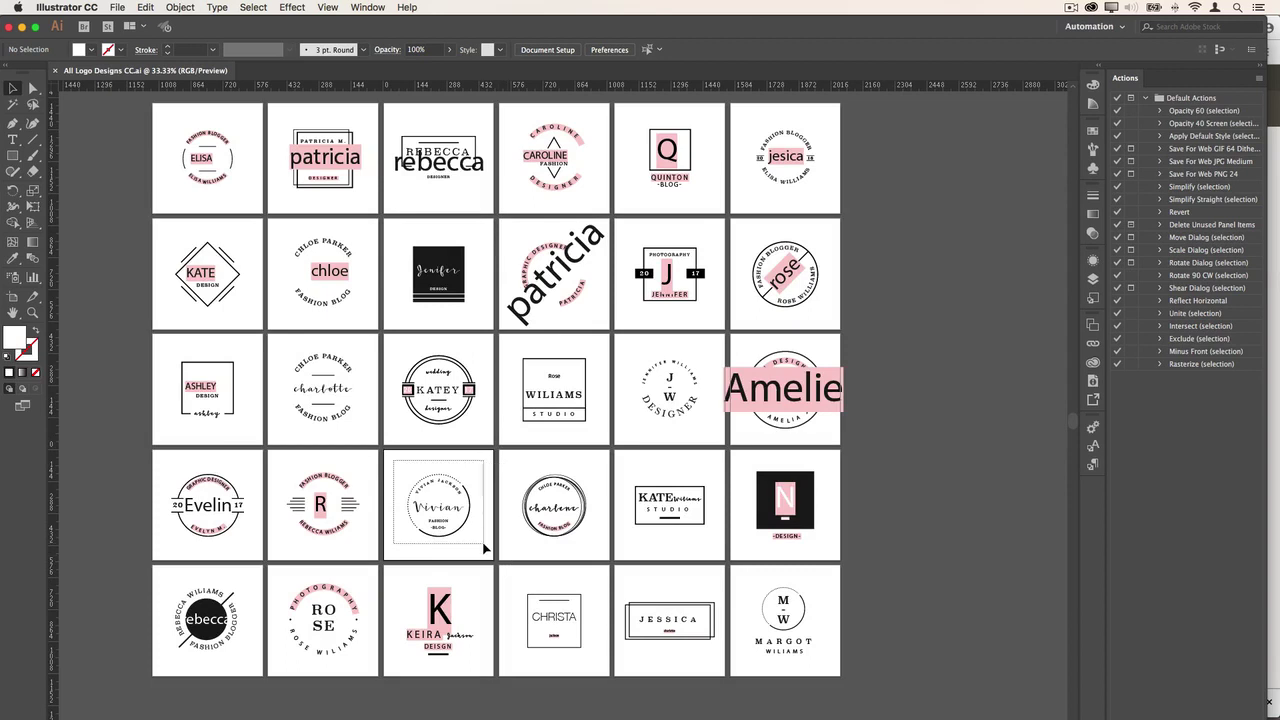
- Select and copy the circular Fashion Blog logo
left_click(484, 546)
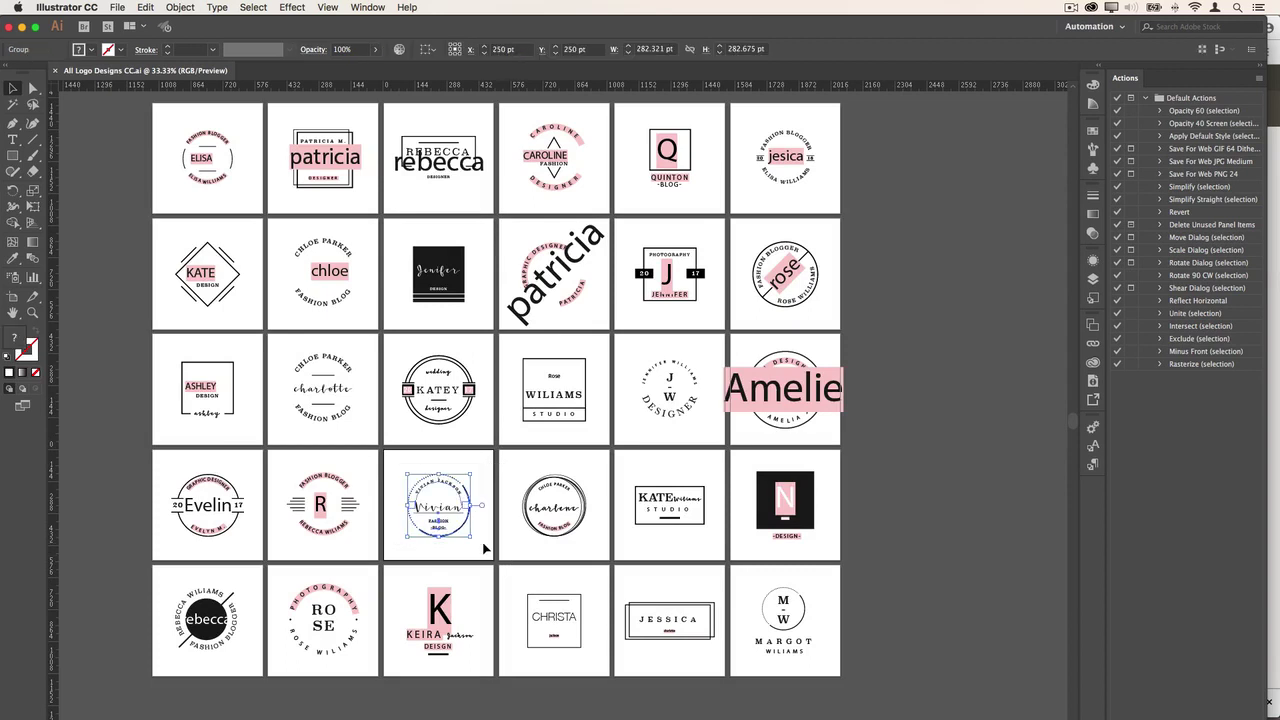
left_click(142, 8)
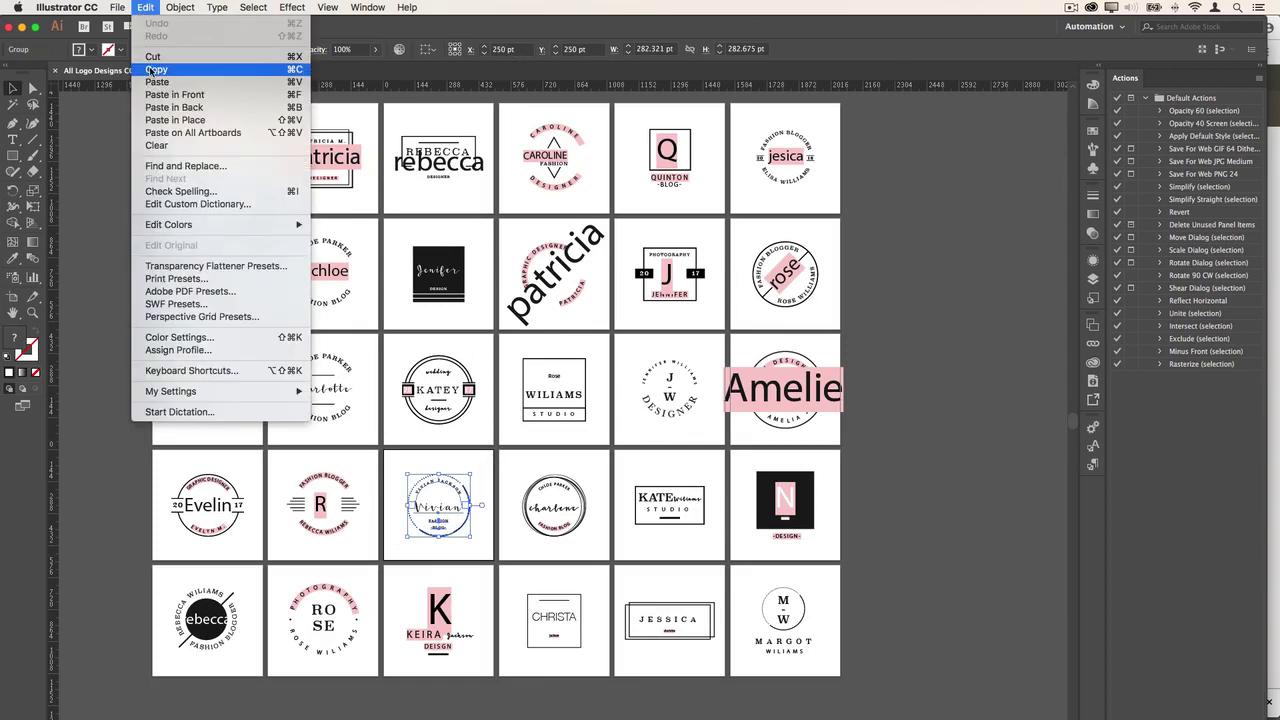
left_click(156, 69)
- Paste the logo into a new blank document, Untitled-2, and dismiss the Adobe Stock tip
left_click(117, 7)
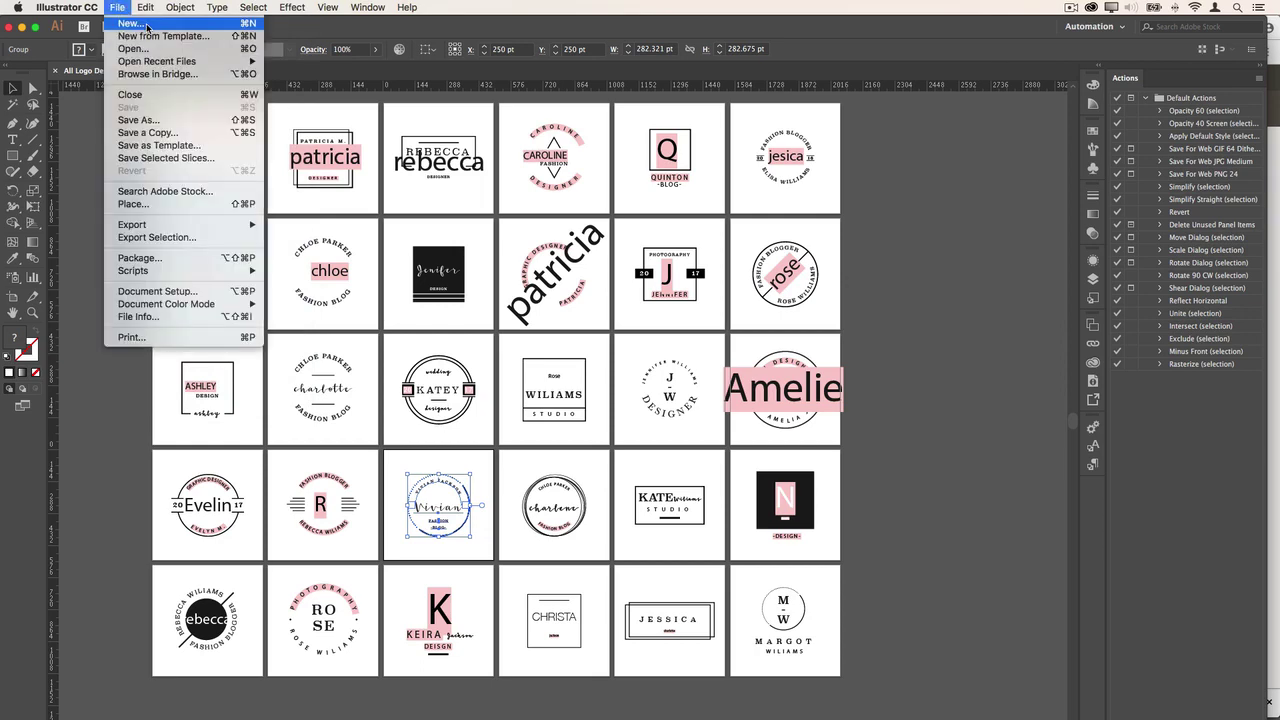
left_click(150, 23)
key("super+n")
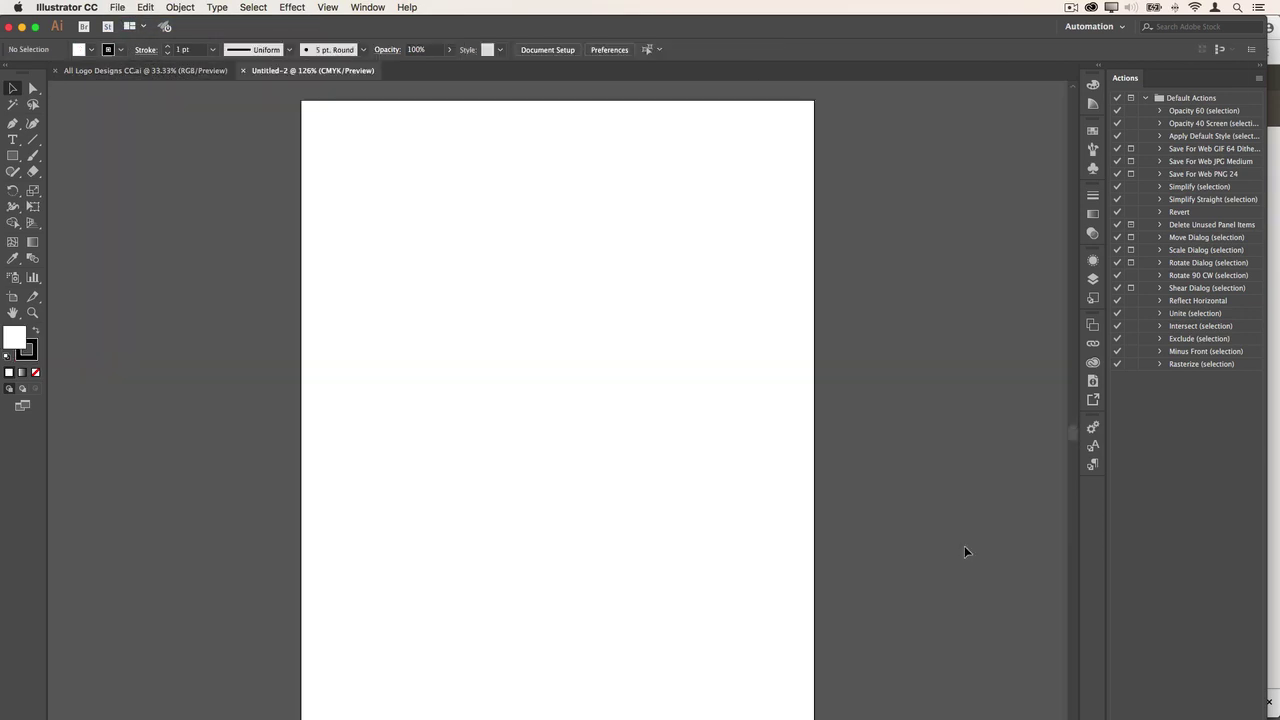
key("super+v")
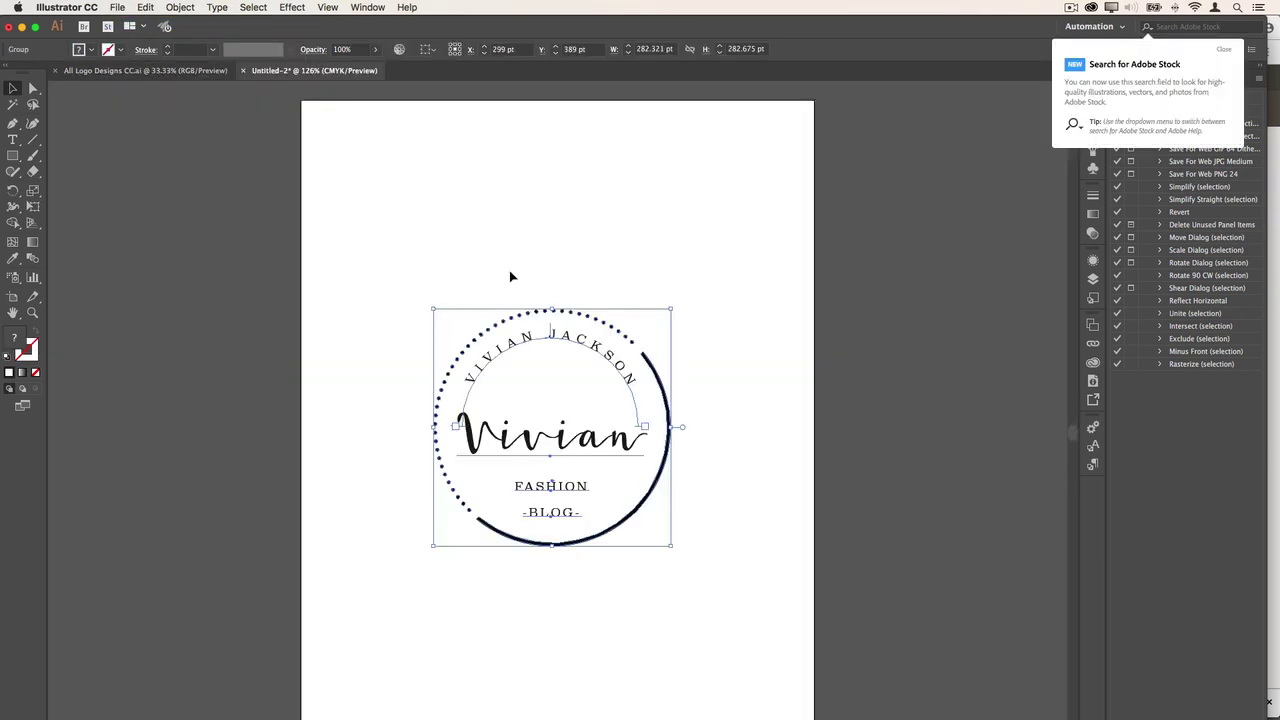
left_click(1224, 49)
left_click(400, 180)
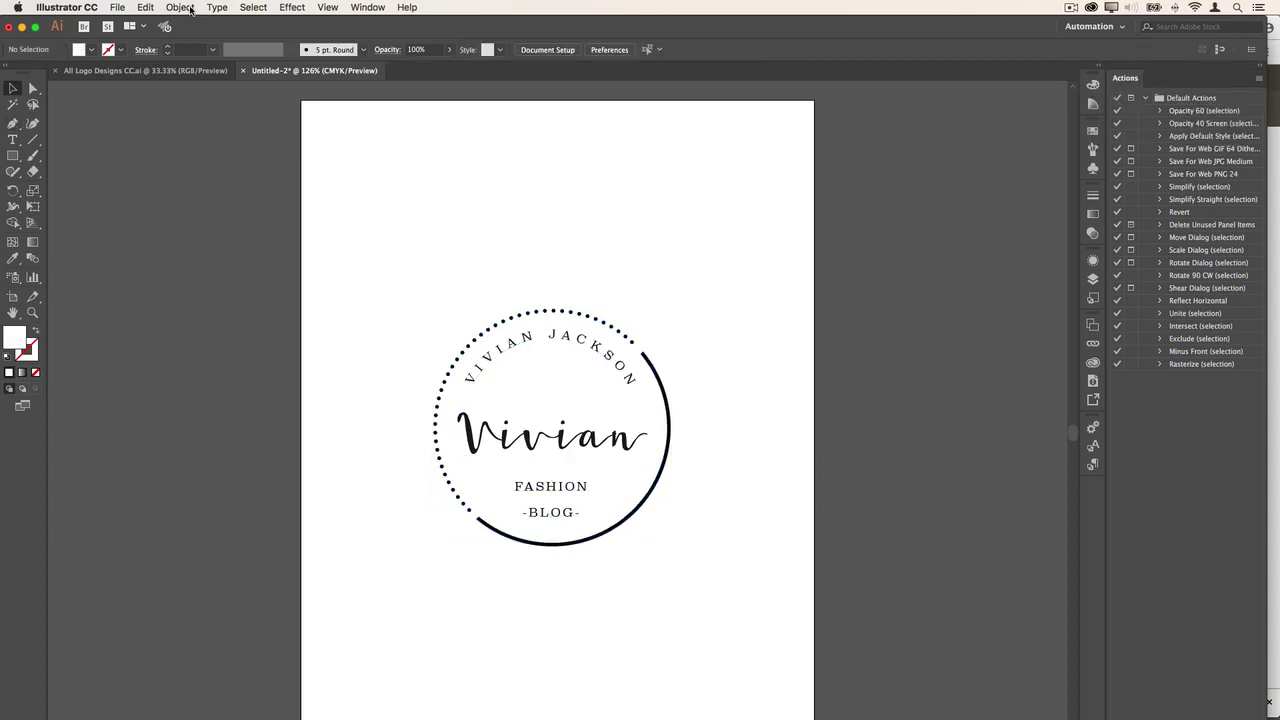
left_click(219, 8)
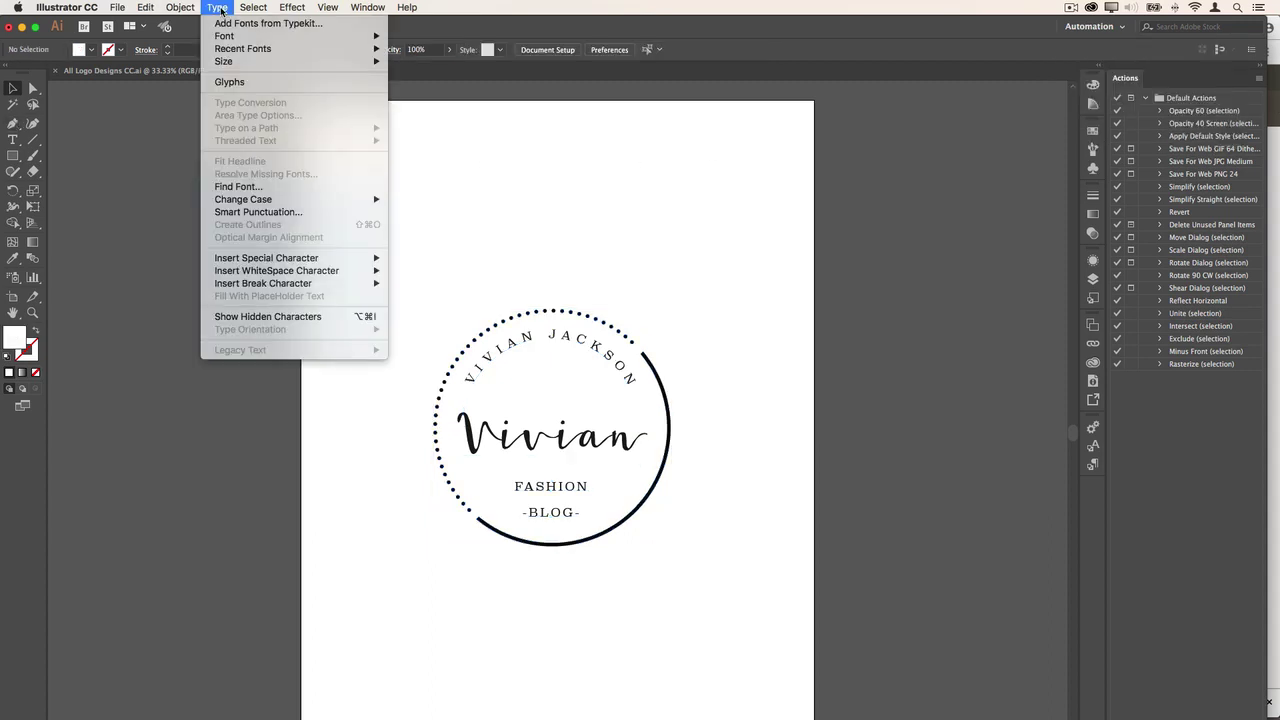
left_click(258, 187)
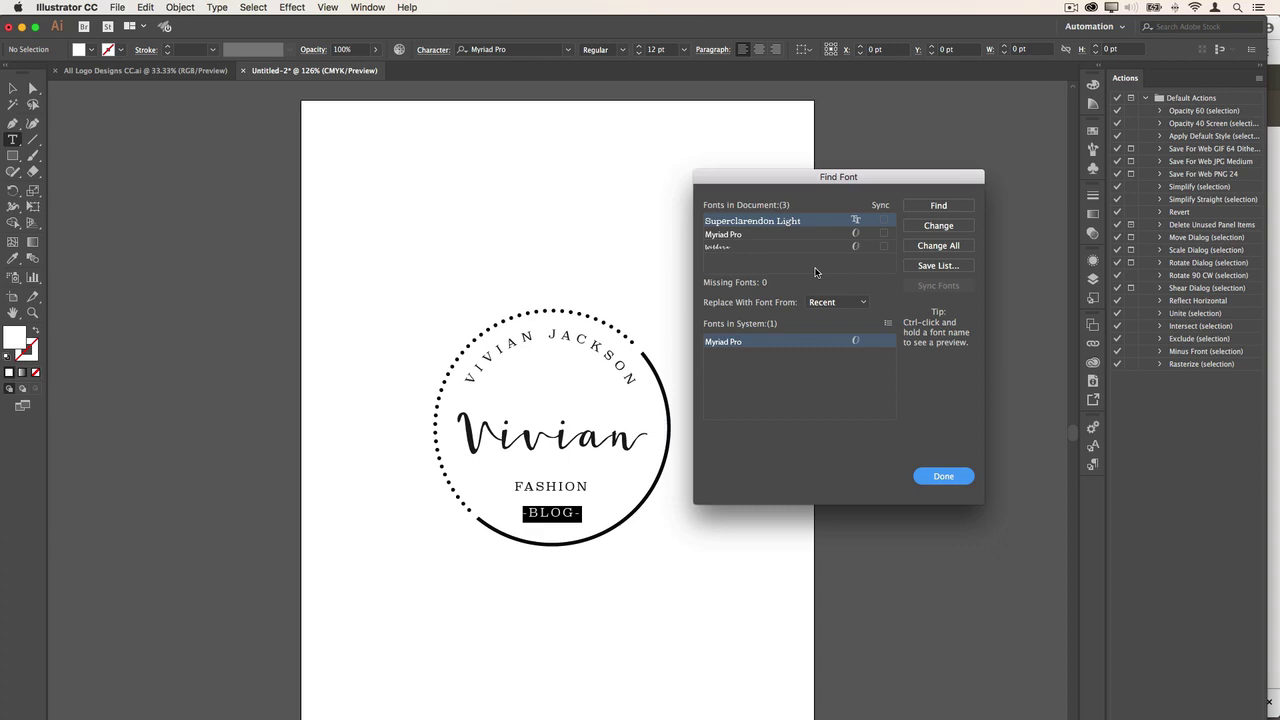
key("Return")
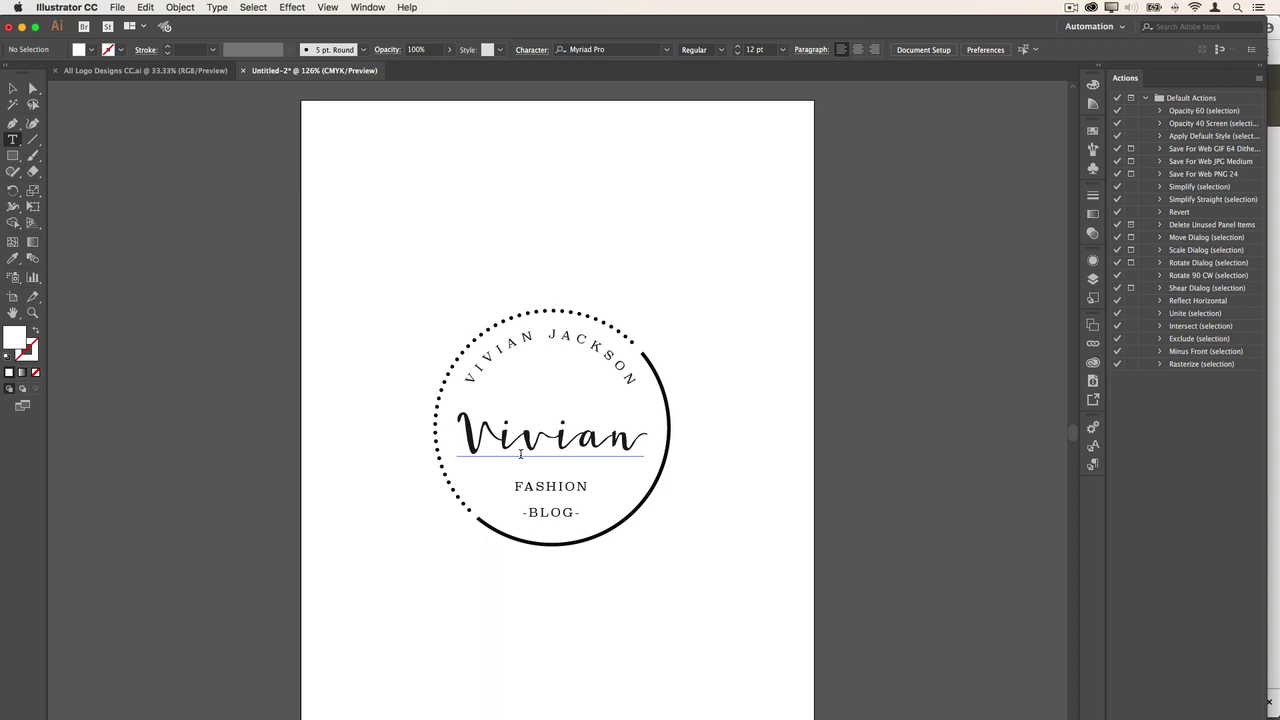
- Retype the curved top text in capitals as the new full name, then select the script first name
left_click(469, 368)
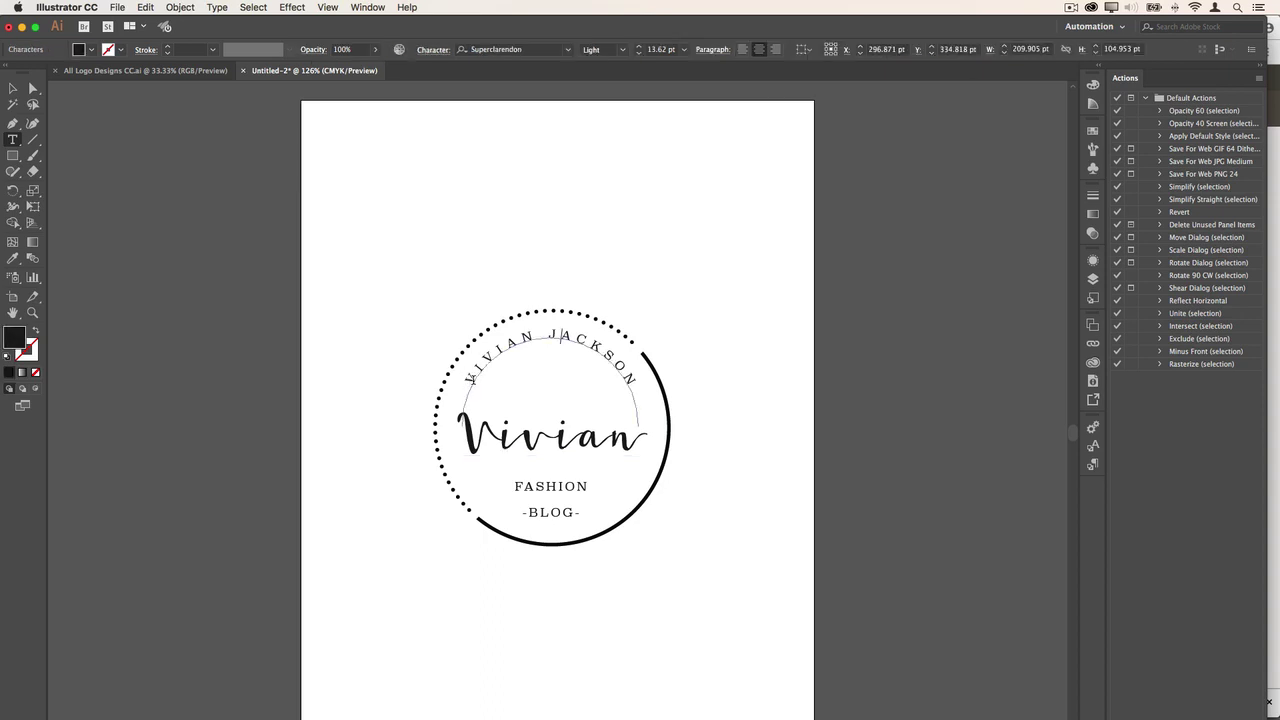
left_click_drag(473, 381, 625, 401)
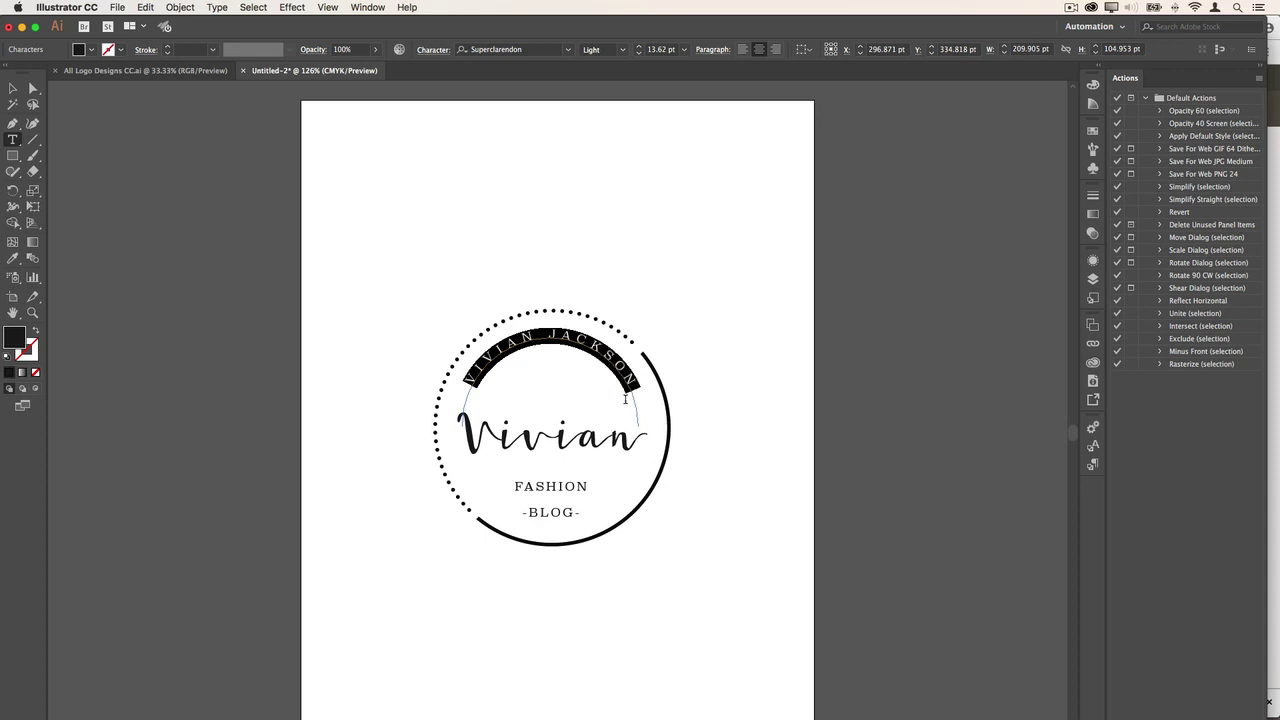
type("j")
key("BackSpace")
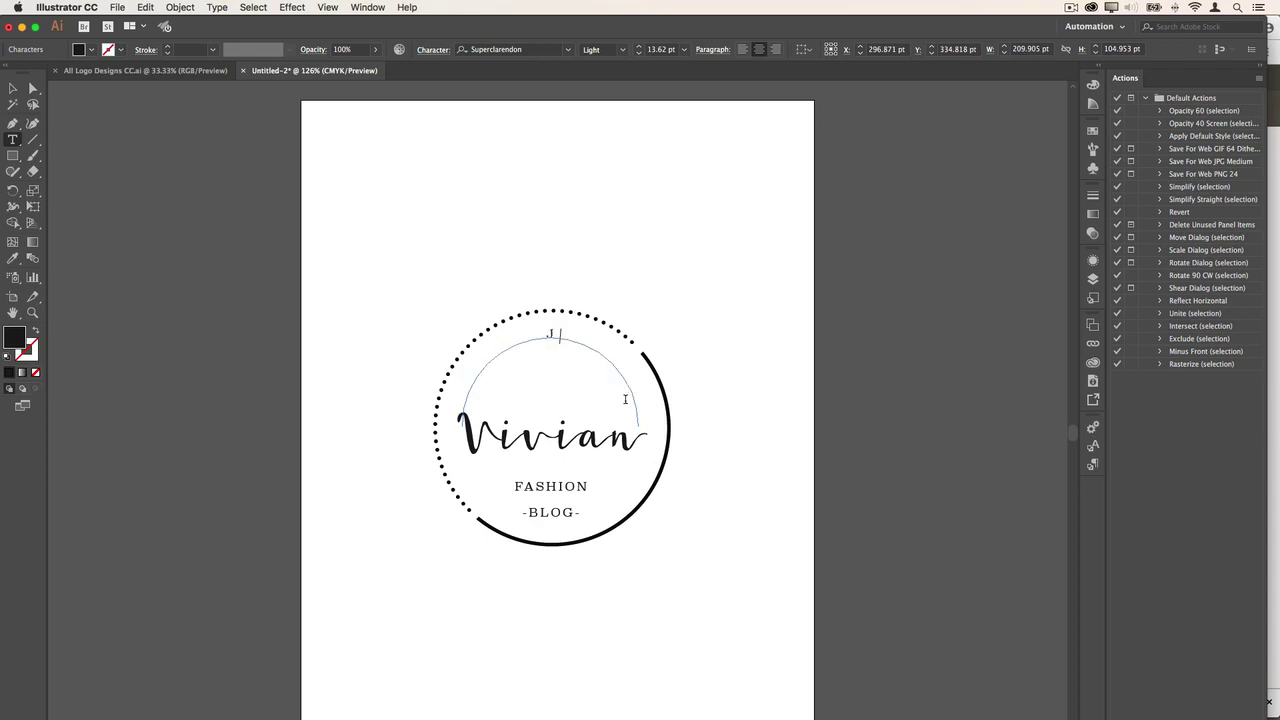
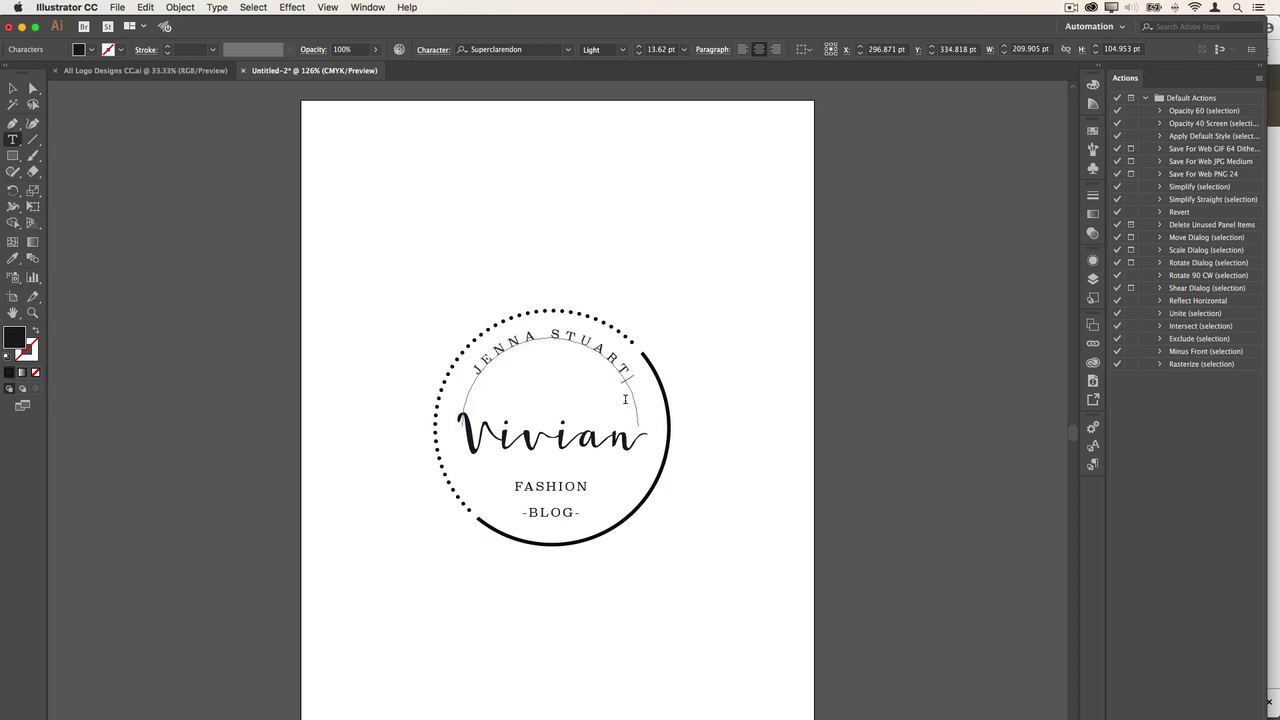
left_click(558, 438)
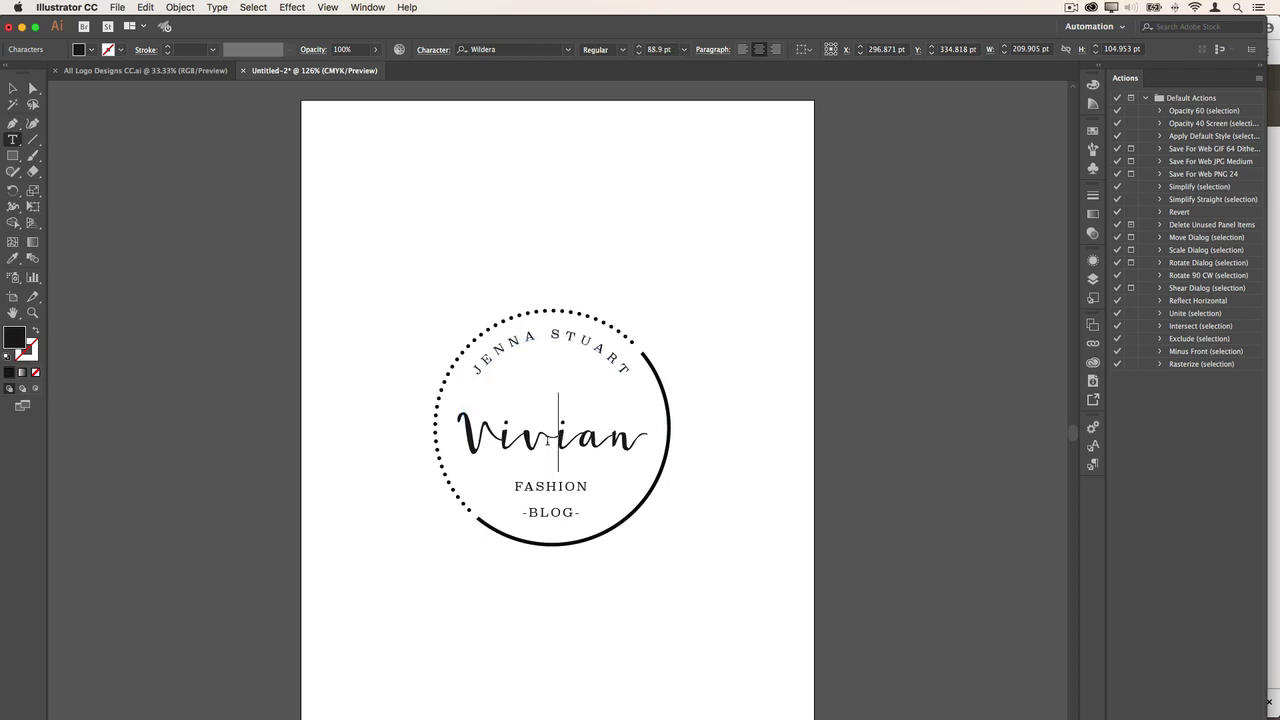
left_click_drag(642, 438, 457, 432)
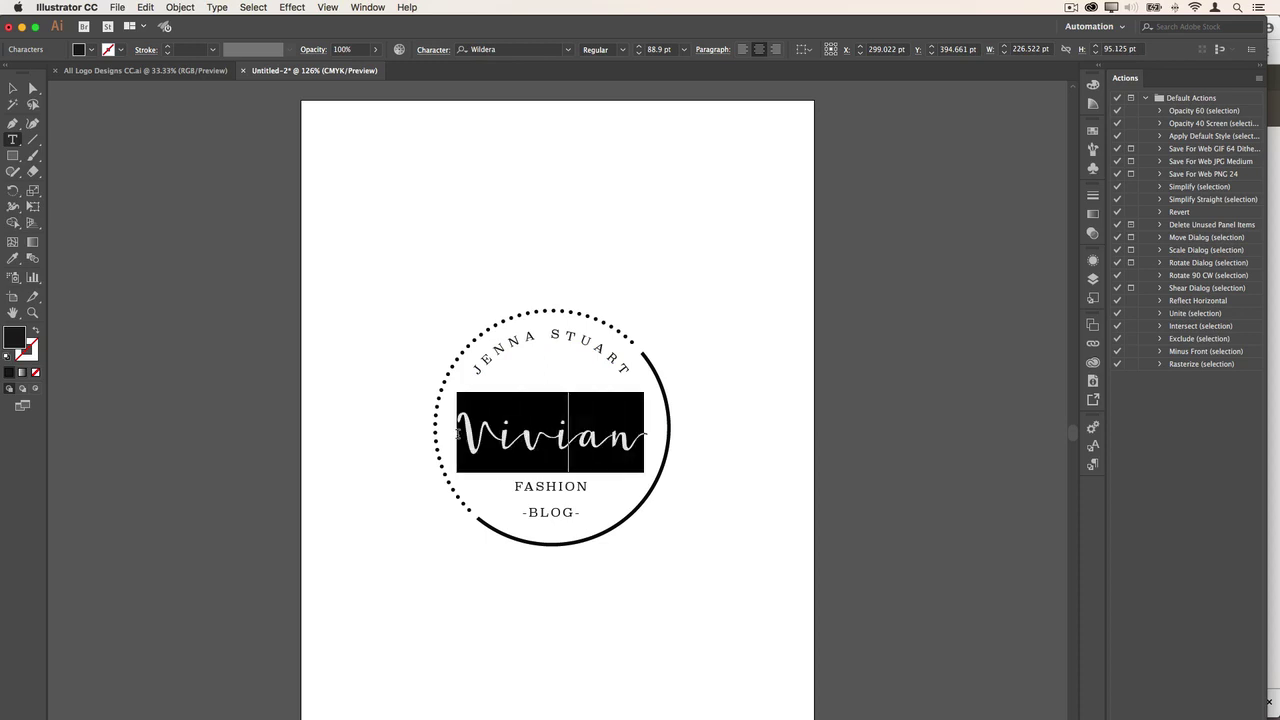
- Replace the script first name with the new one and select the word FASHION
type("JEN")
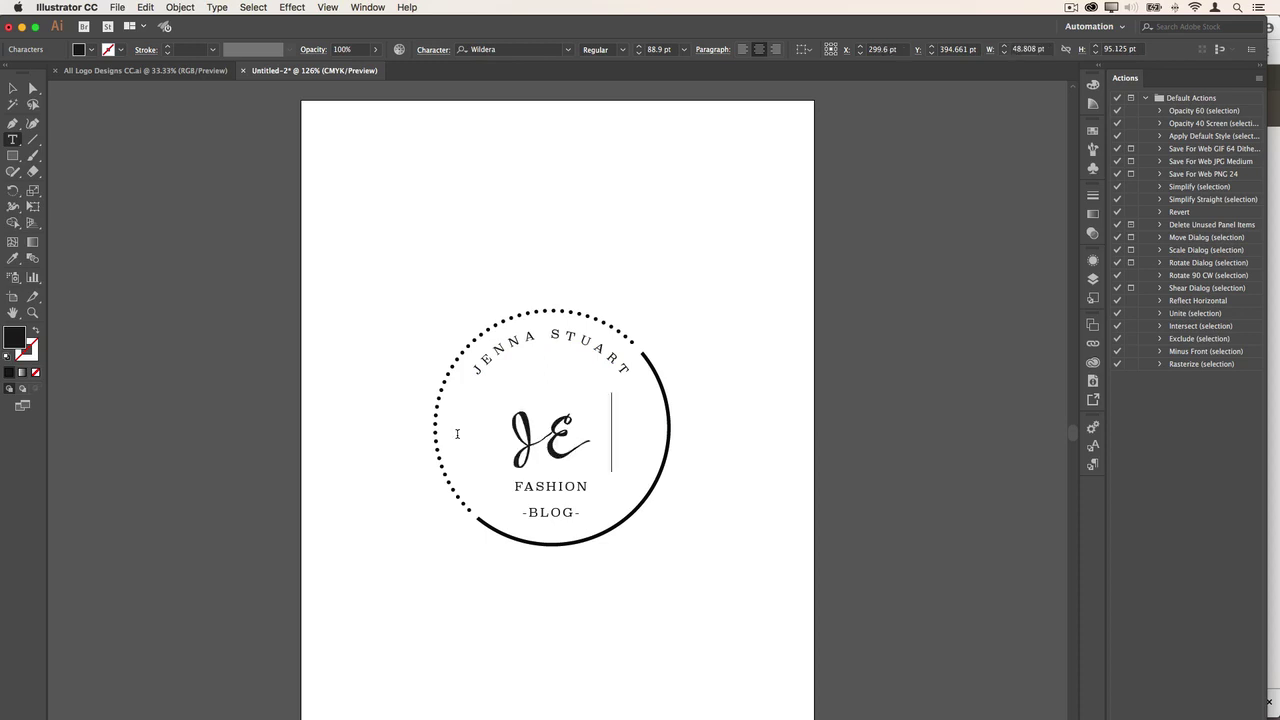
key("BackSpace")
key("BackSpace")
type("enna")
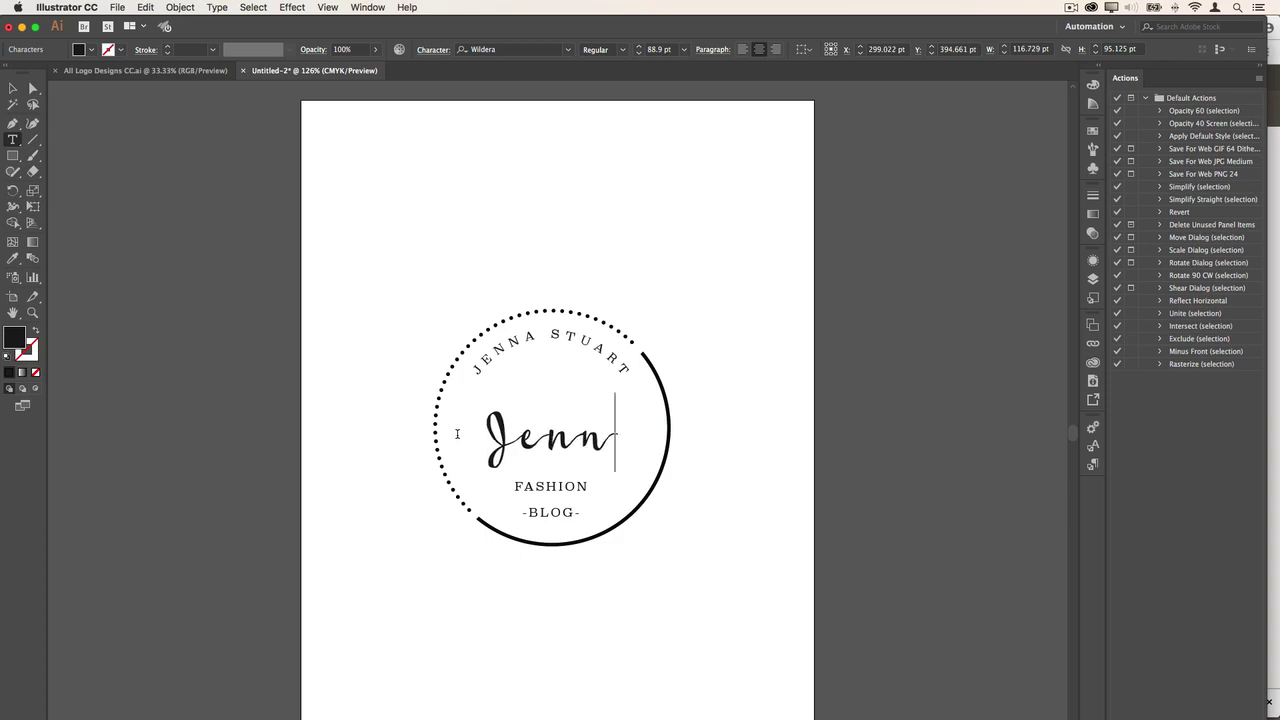
left_click(539, 485)
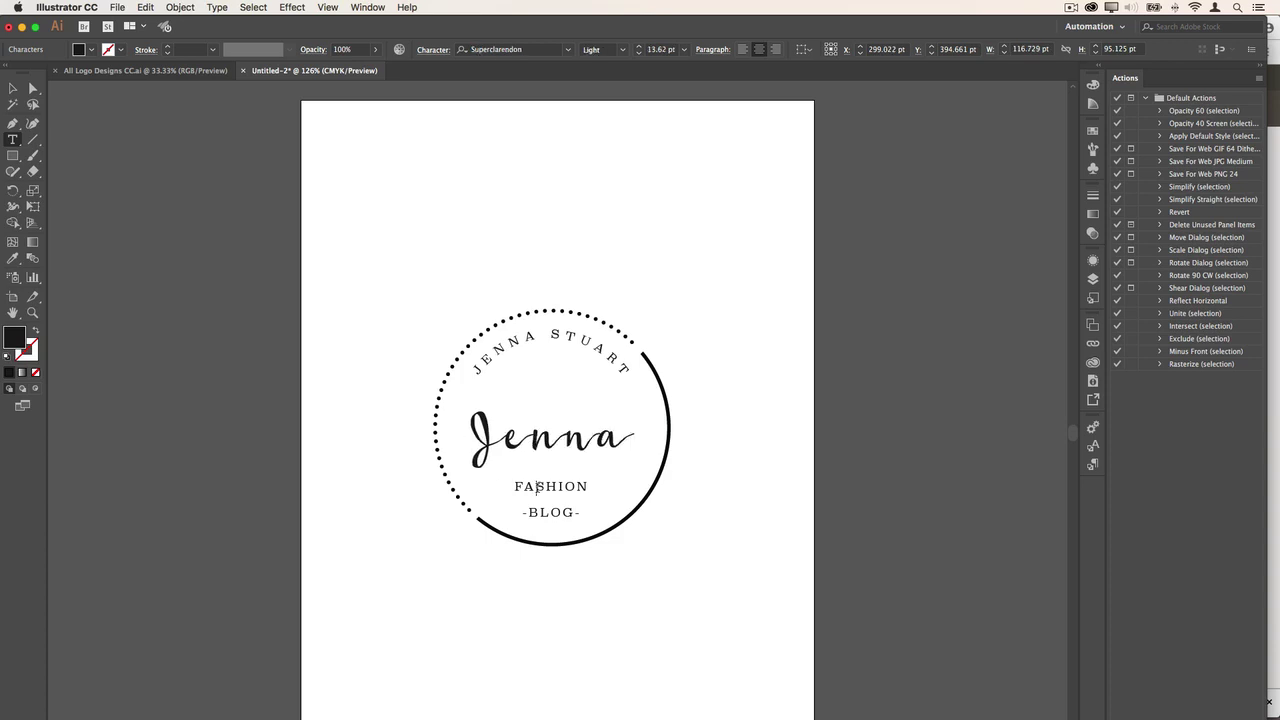
left_click_drag(514, 487, 589, 487)
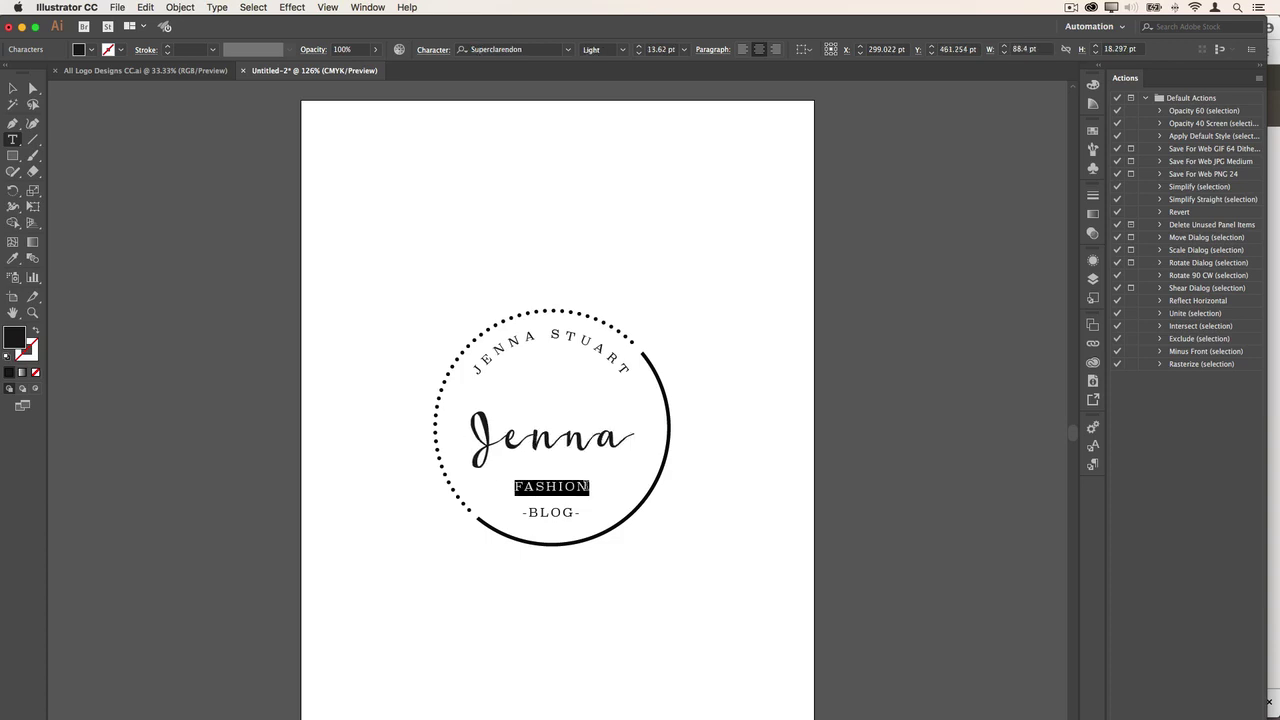
left_click(116, 7)
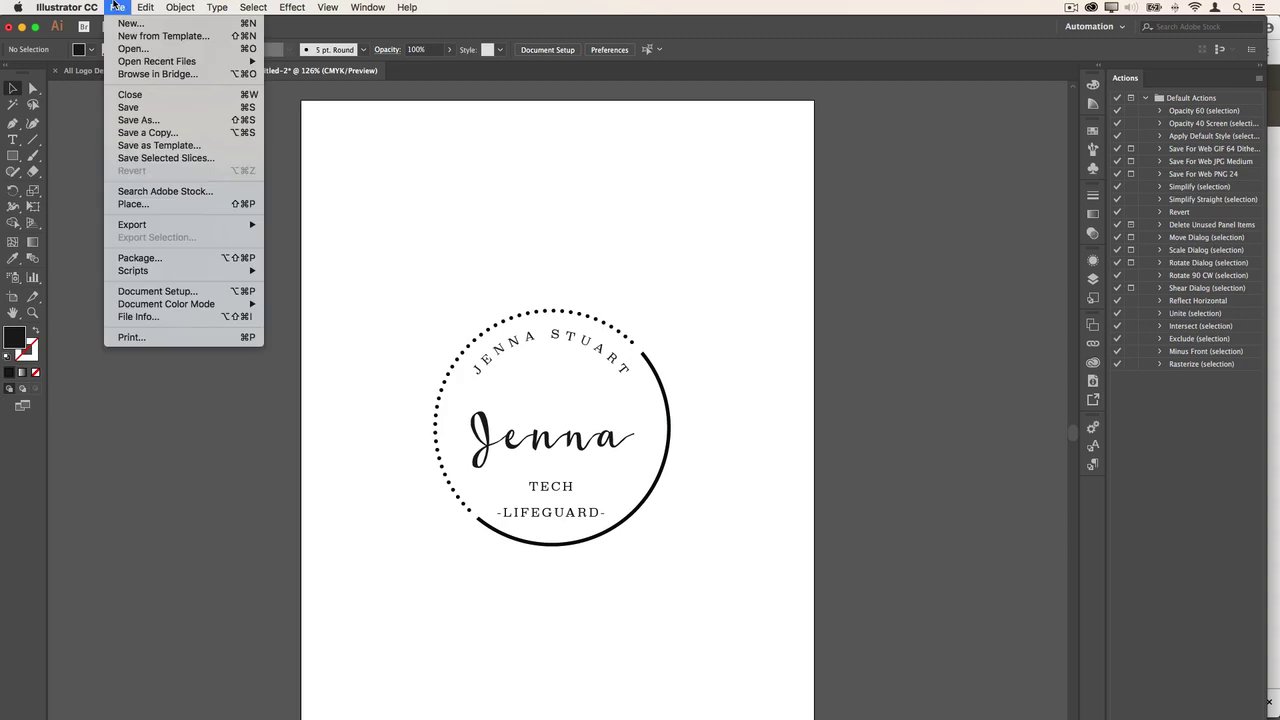
- Save the logo as Jenna.ai in Design Files, confirming the Illustrator Options
left_click(128, 107)
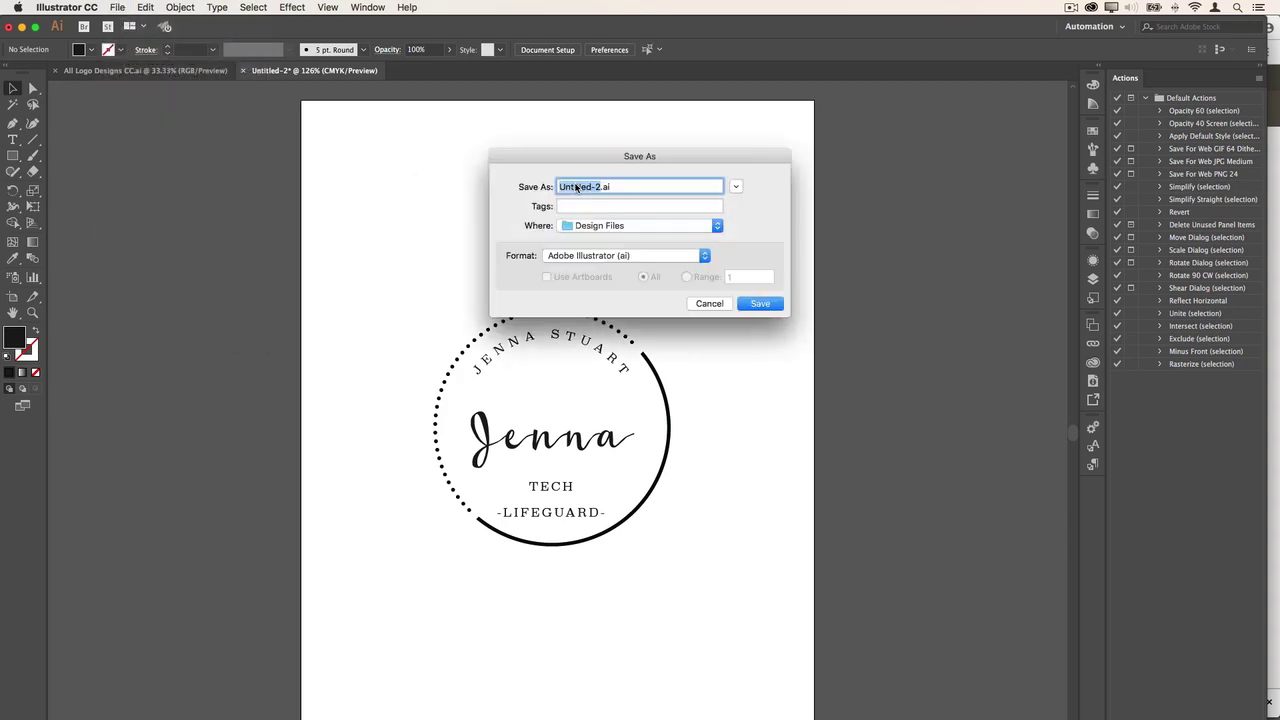
type("JENNA")
key("BackSpace")
key("BackSpace")
key("BackSpace")
key("BackSpace")
key("BackSpace")
type("Jenna")
key("Return")
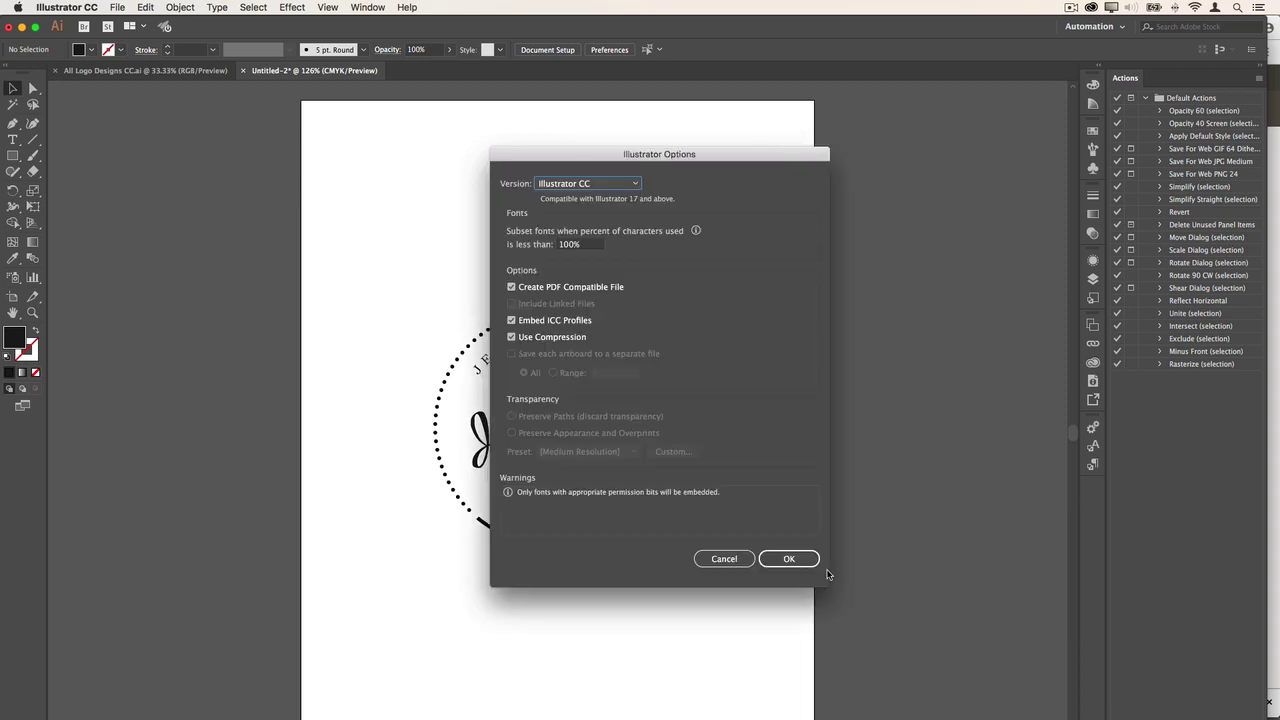
left_click(813, 562)
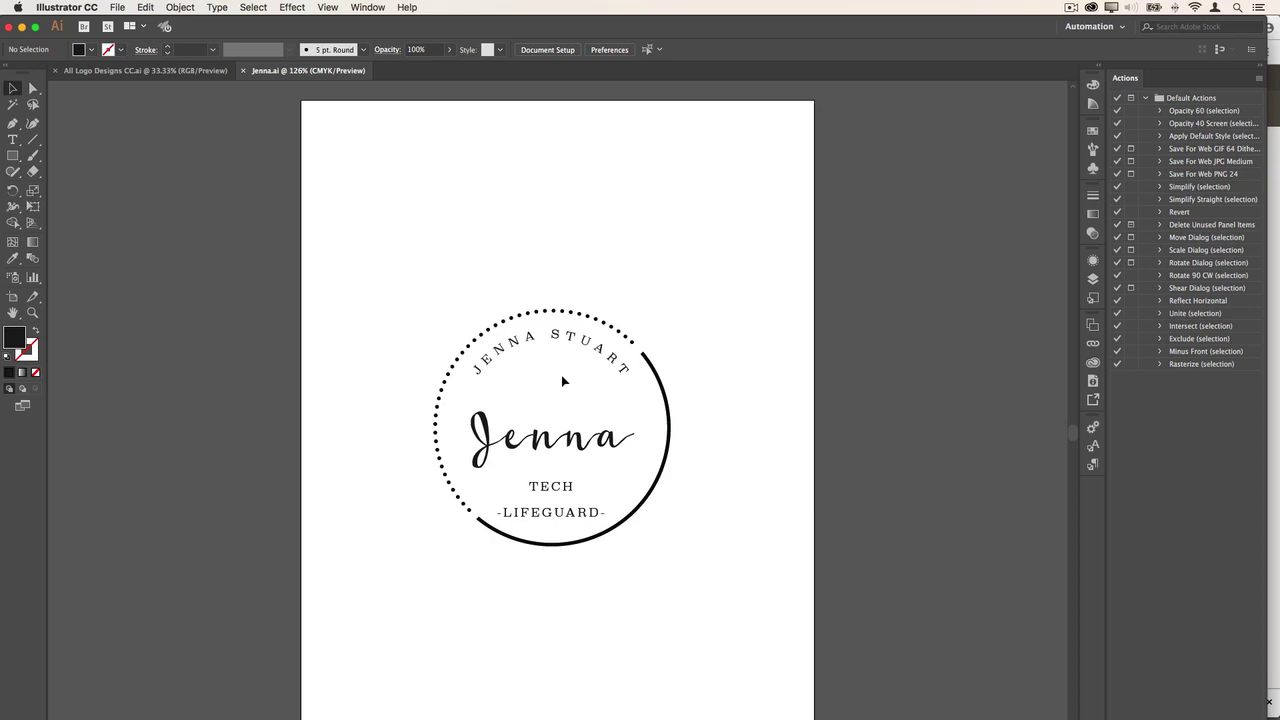
- Duplicate the logo with Copy and Paste in Front, moving the copy to the top left
left_click_drag(385, 288, 730, 581)
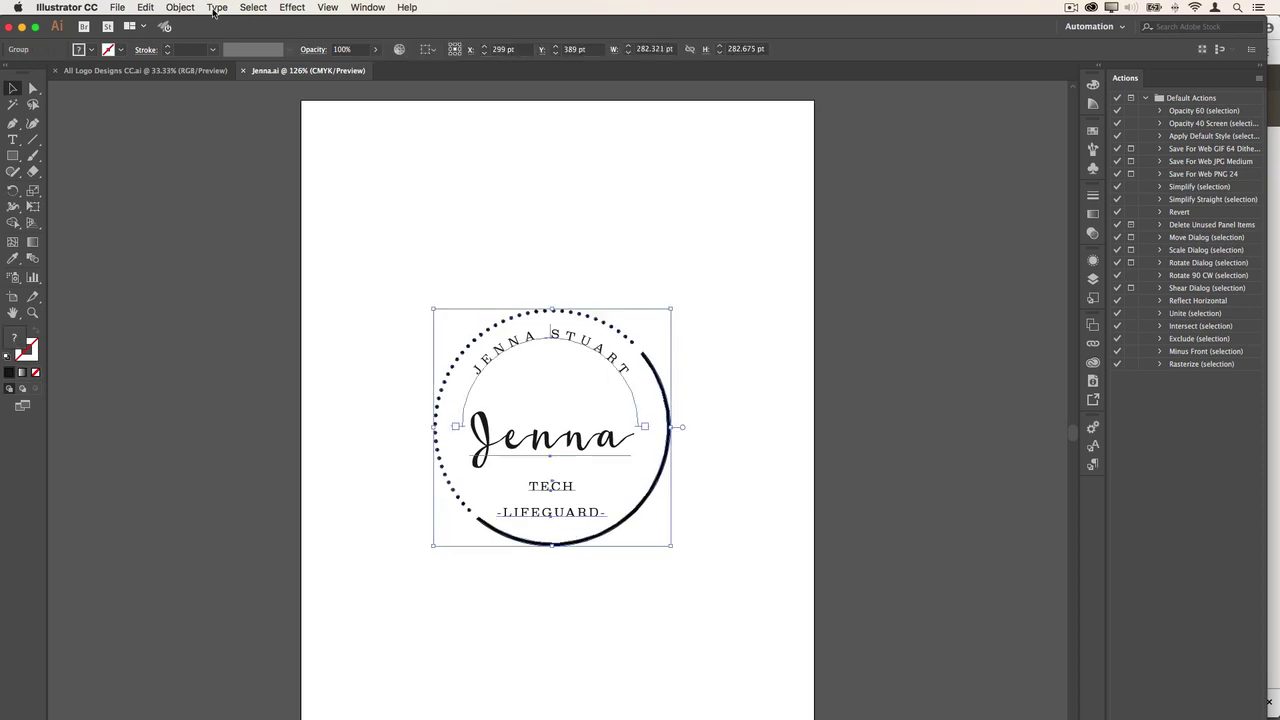
left_click(180, 8)
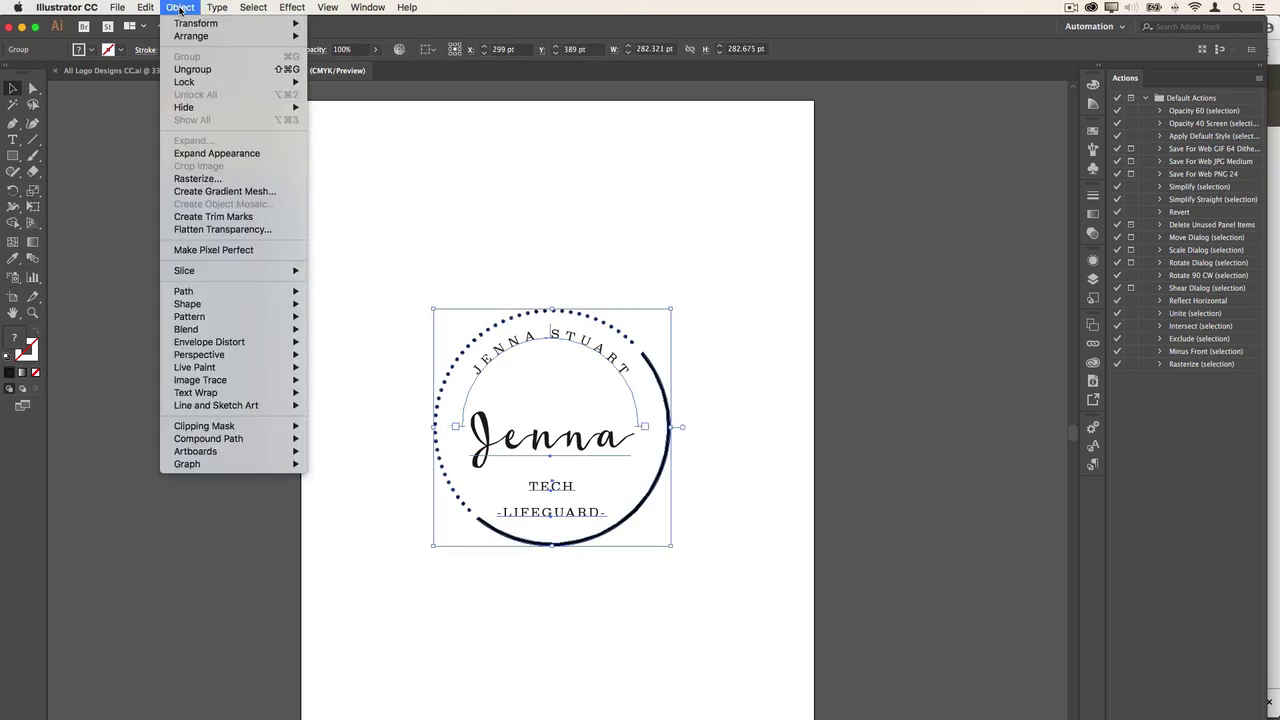
left_click(157, 69)
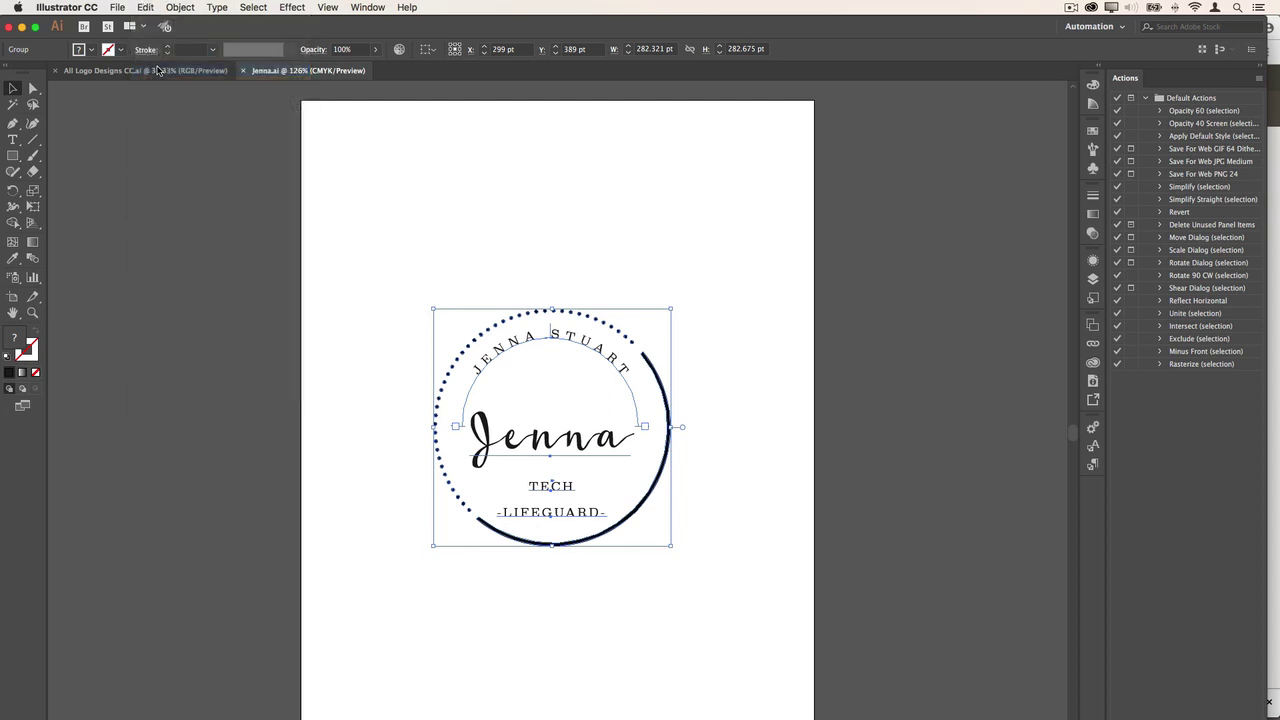
left_click(146, 8)
left_click(163, 86)
left_click_drag(497, 346, 380, 141)
- Move the original logo further down the page and deselect
left_click_drag(720, 578, 444, 385)
left_click_drag(520, 350, 518, 450)
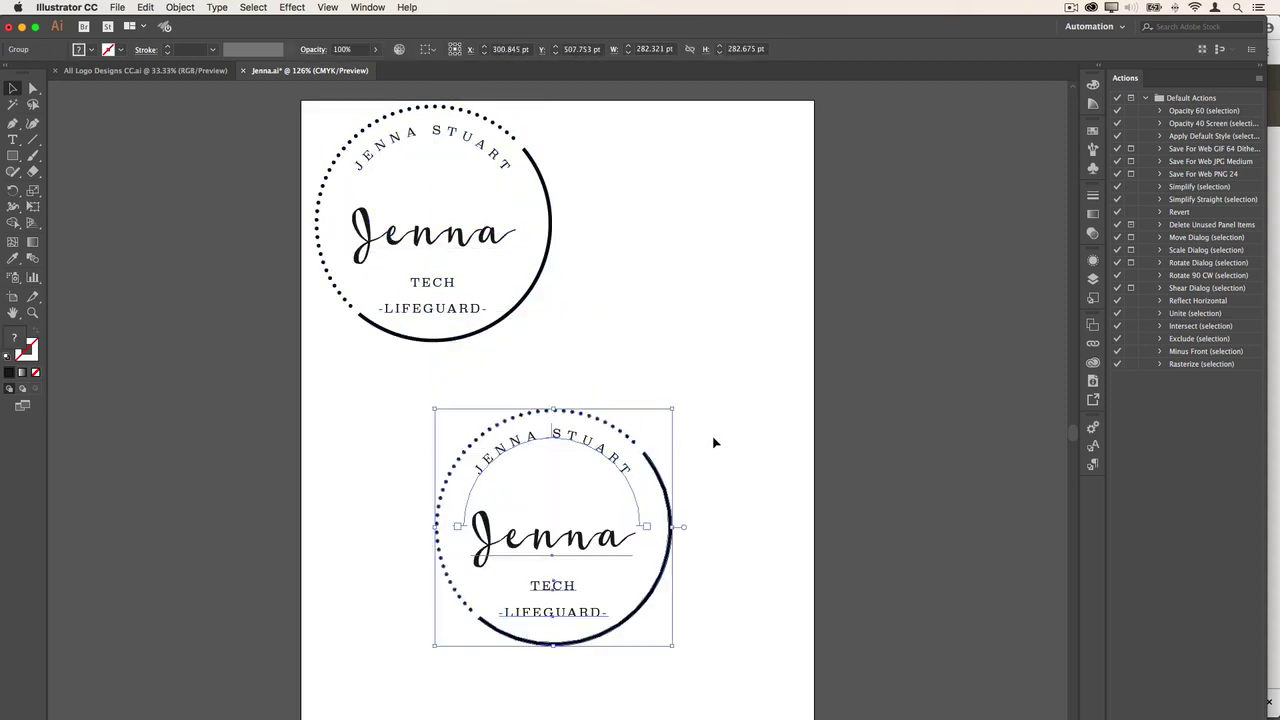
left_click(714, 442)
- Set the lower copy's script name to Roboto Condensed Bold
key("t")
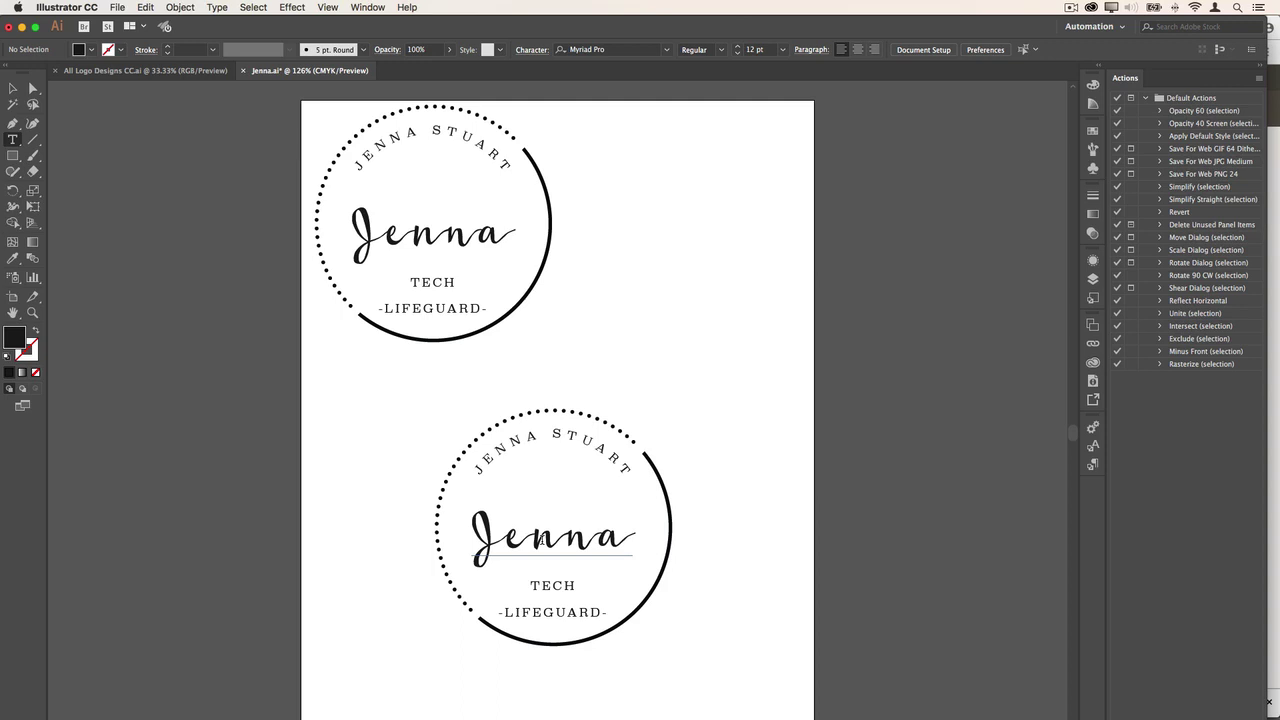
left_click(541, 540)
key("super+a")
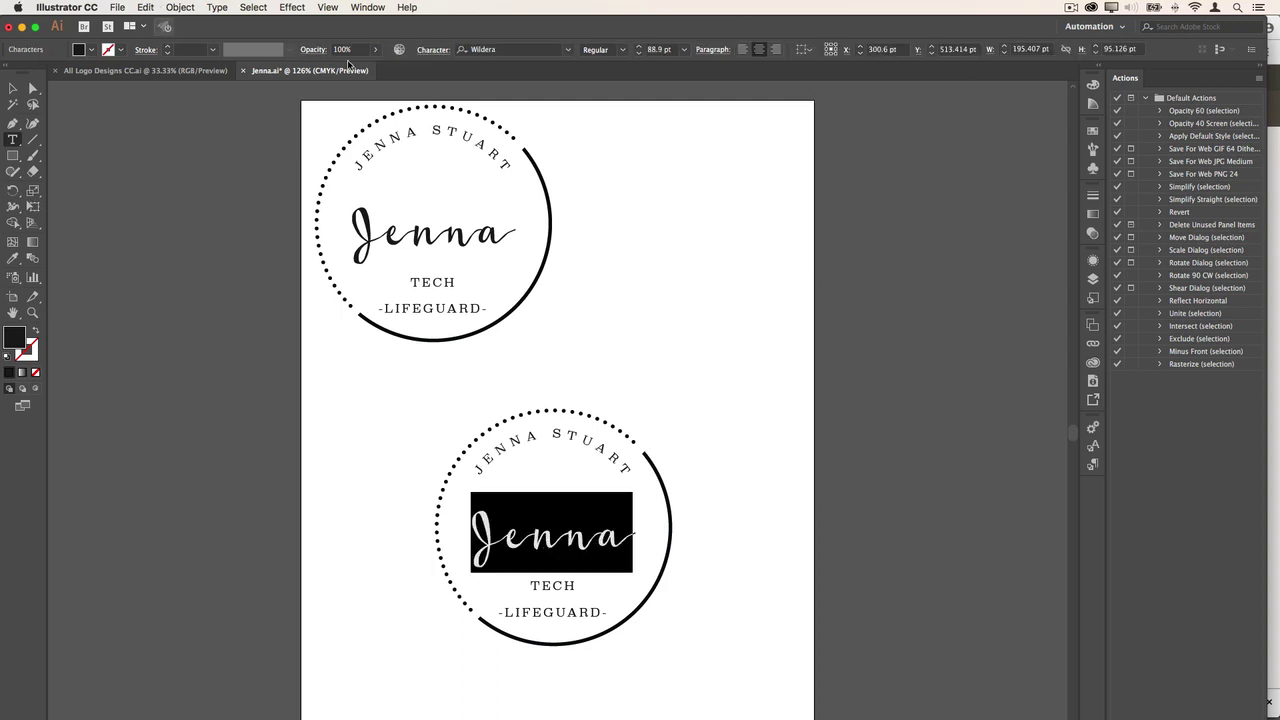
left_click(528, 49)
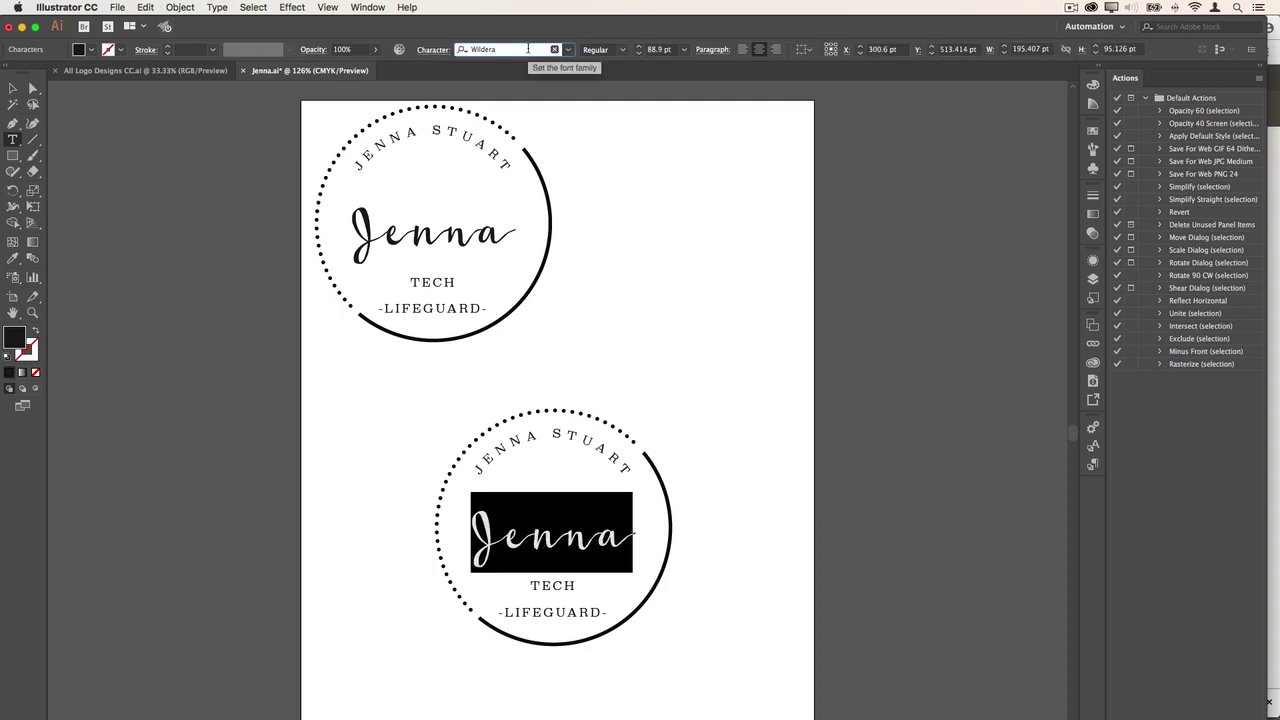
key("super+a")
type("ro")
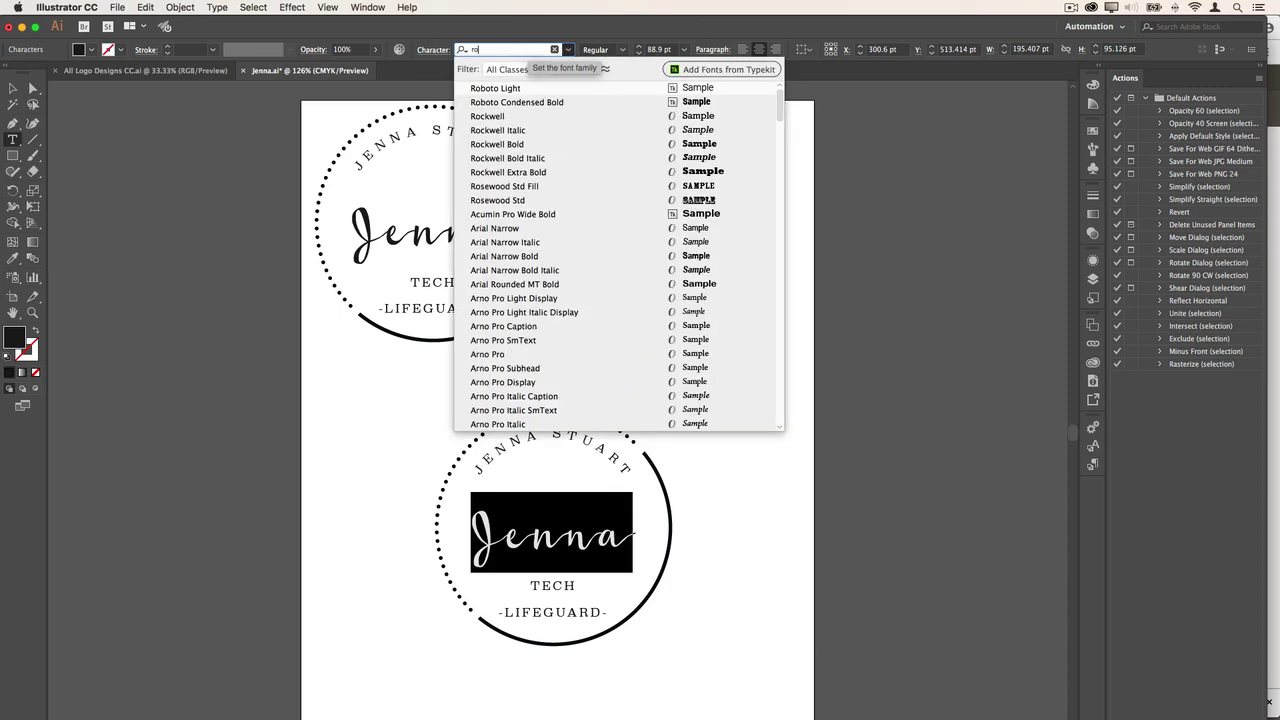
left_click(538, 102)
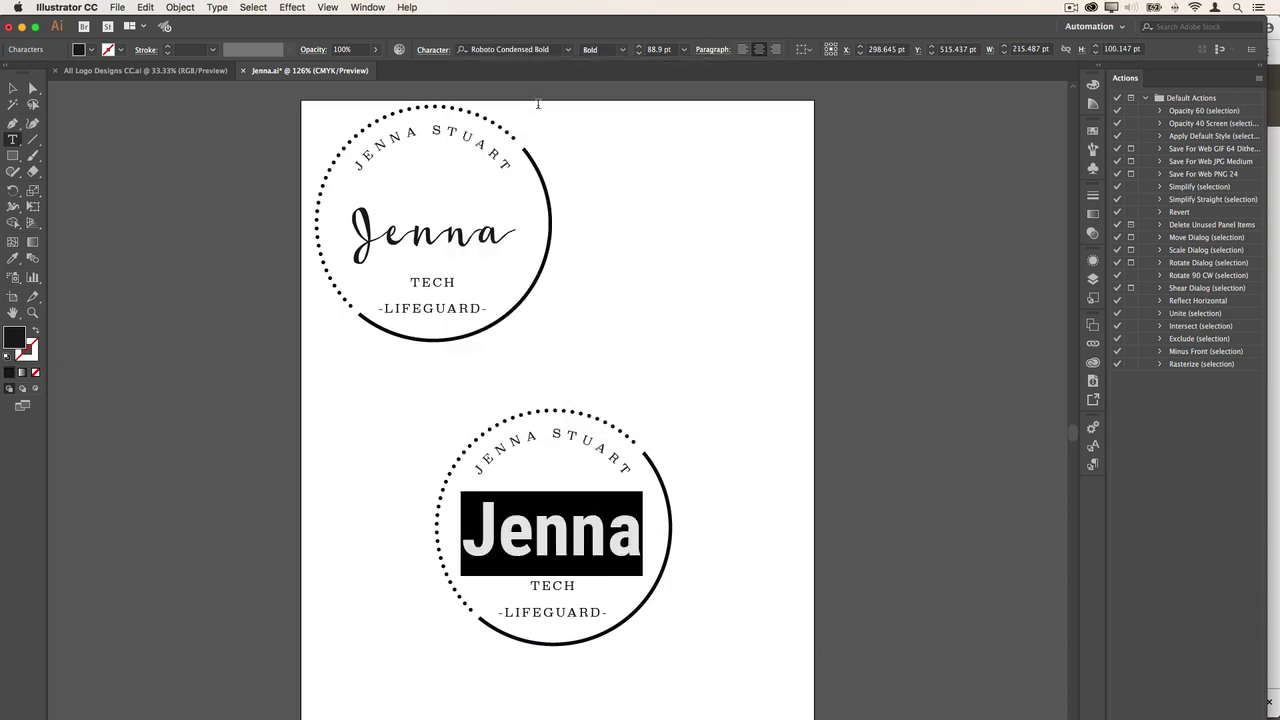
- Shrink that script name to 68 pt, then enlarge it back up five steps
left_click(639, 54)
left_click(639, 54)
left_click(639, 54)
left_click(639, 54)
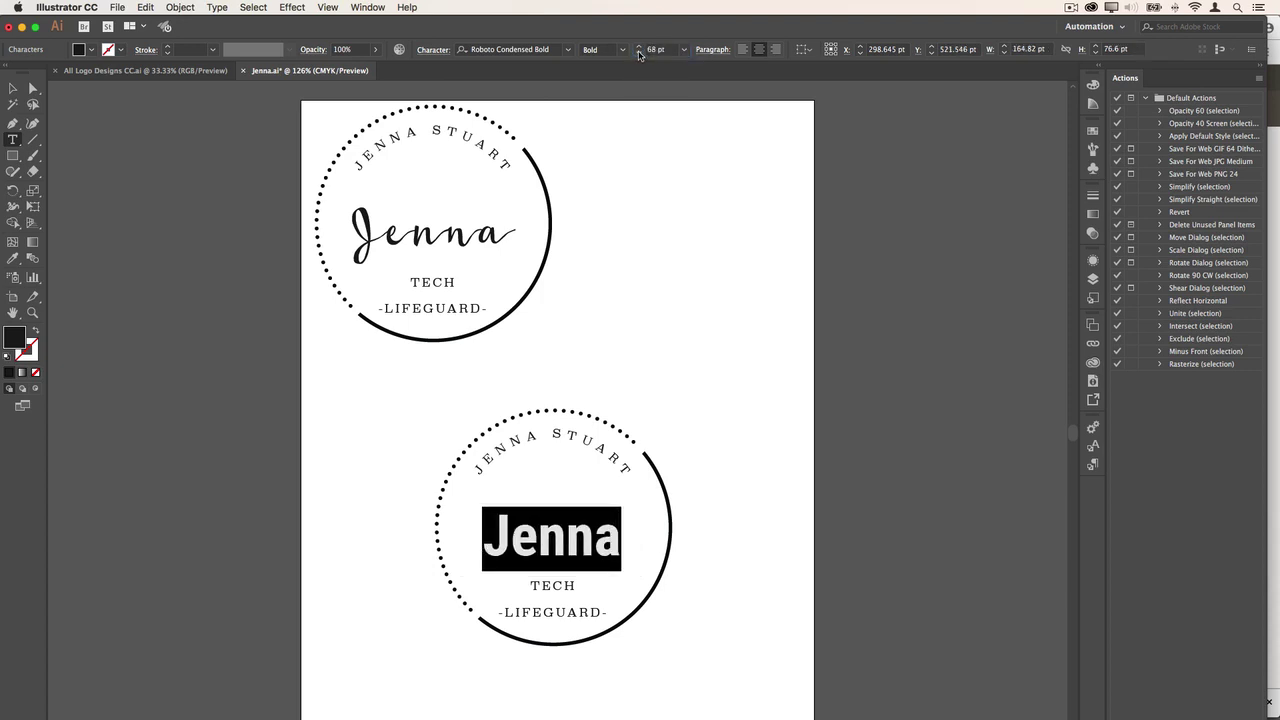
left_click(640, 47)
left_click(640, 47)
left_click(640, 47)
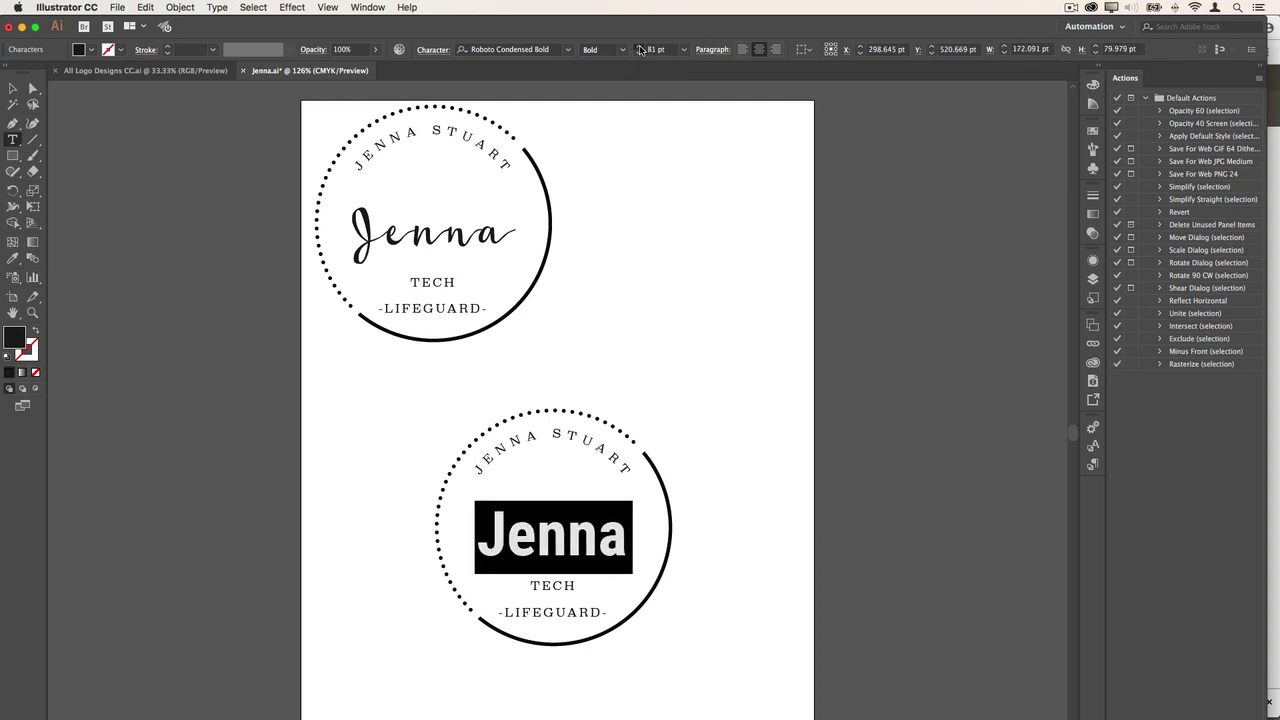
left_click(640, 47)
left_click(640, 47)
left_click(640, 47)
- Preview Roboto on the curved name text, then cancel to keep Superclarendon
left_click(567, 436)
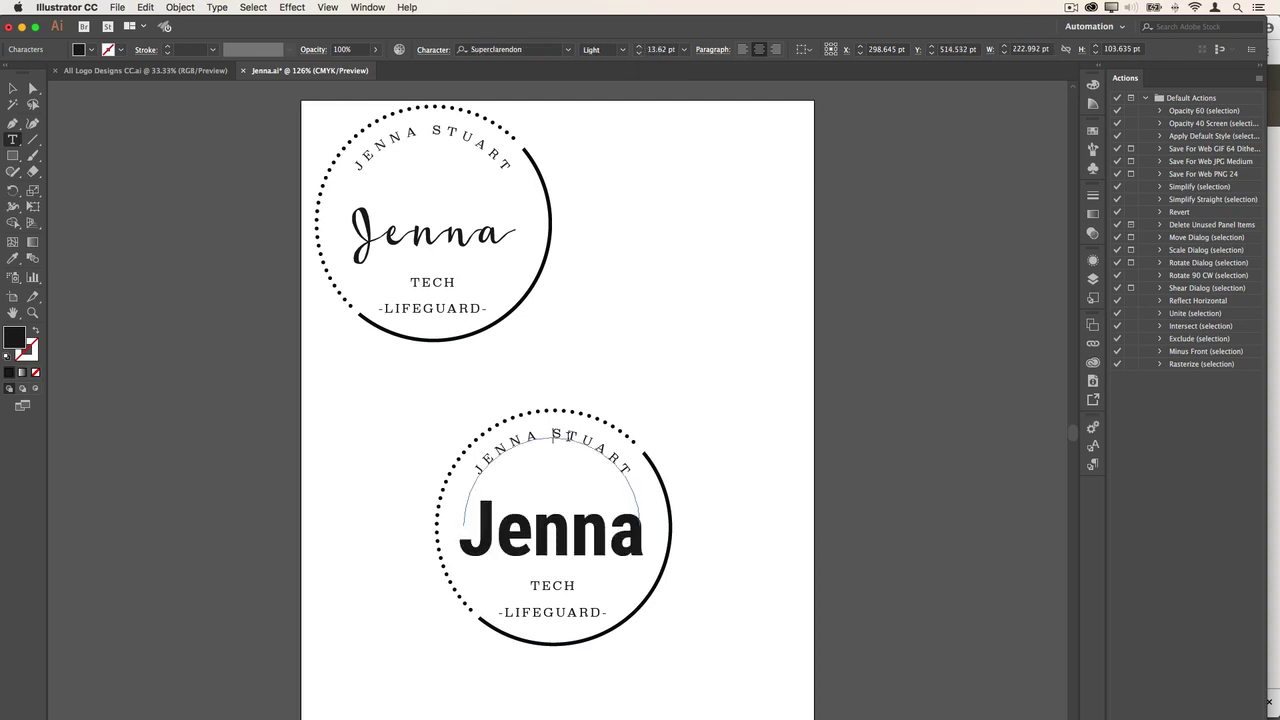
key("super+a")
left_click(561, 52)
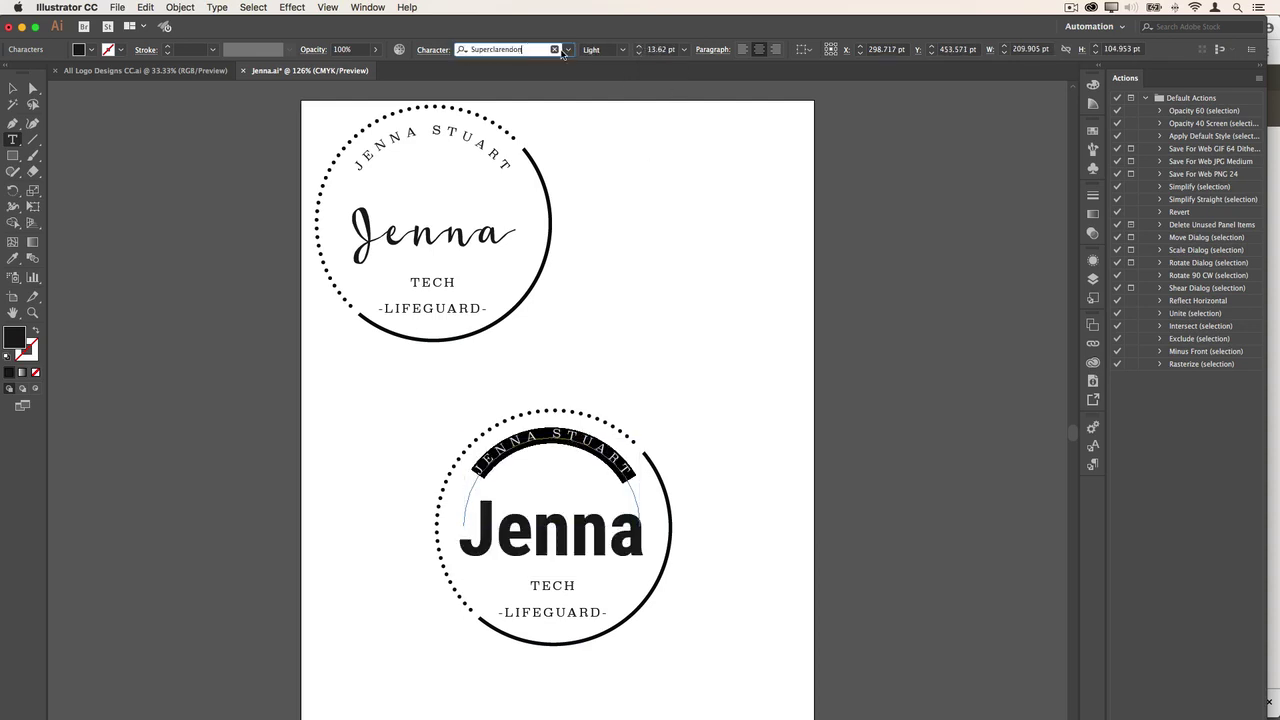
left_click(567, 49)
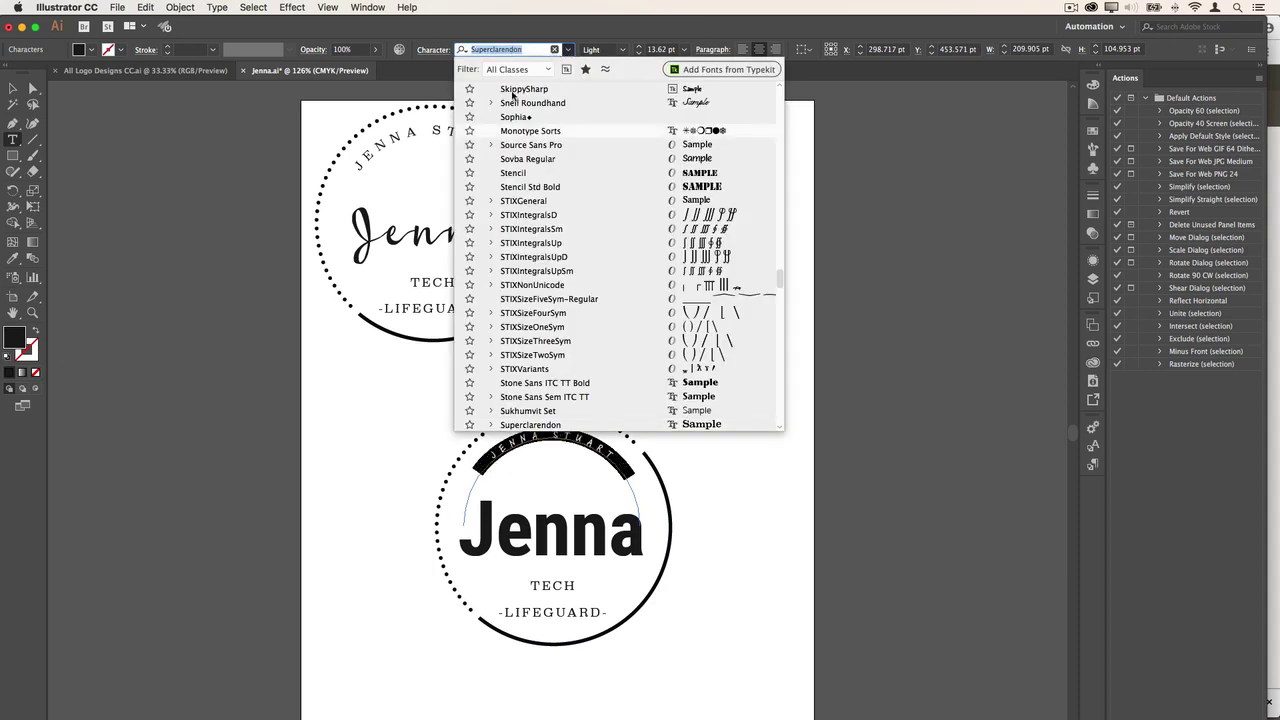
type("ro")
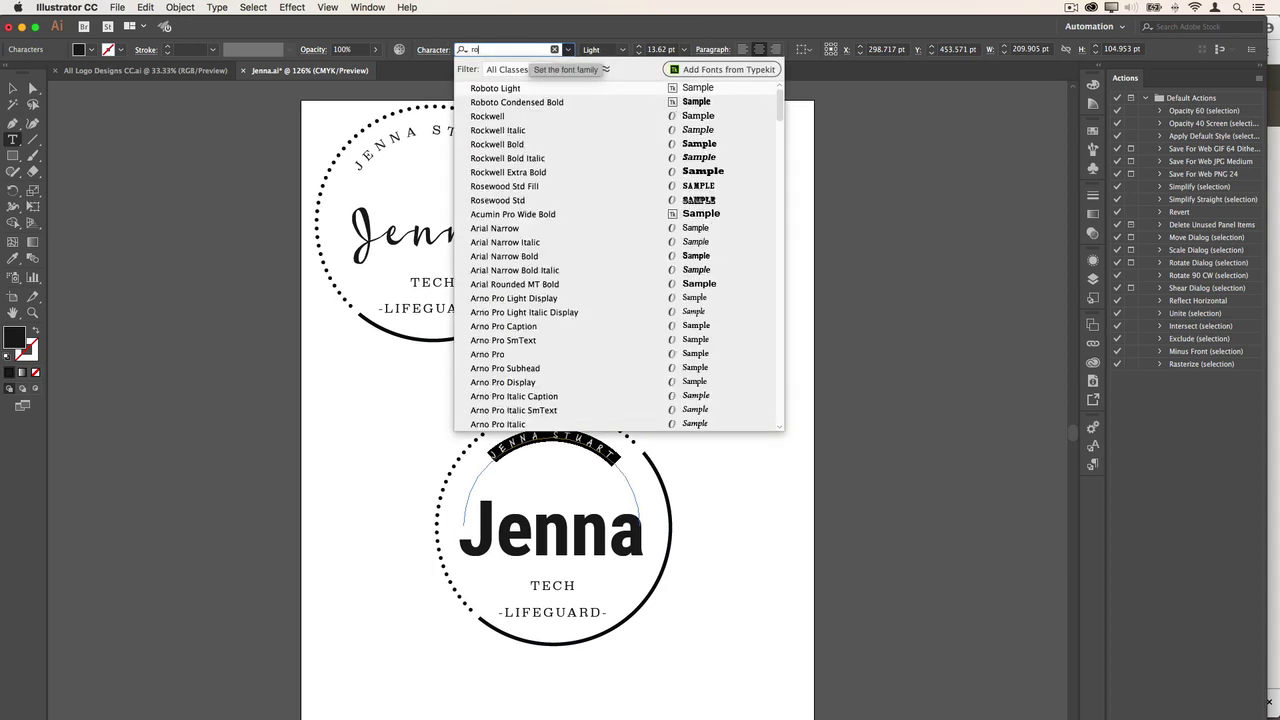
type("b")
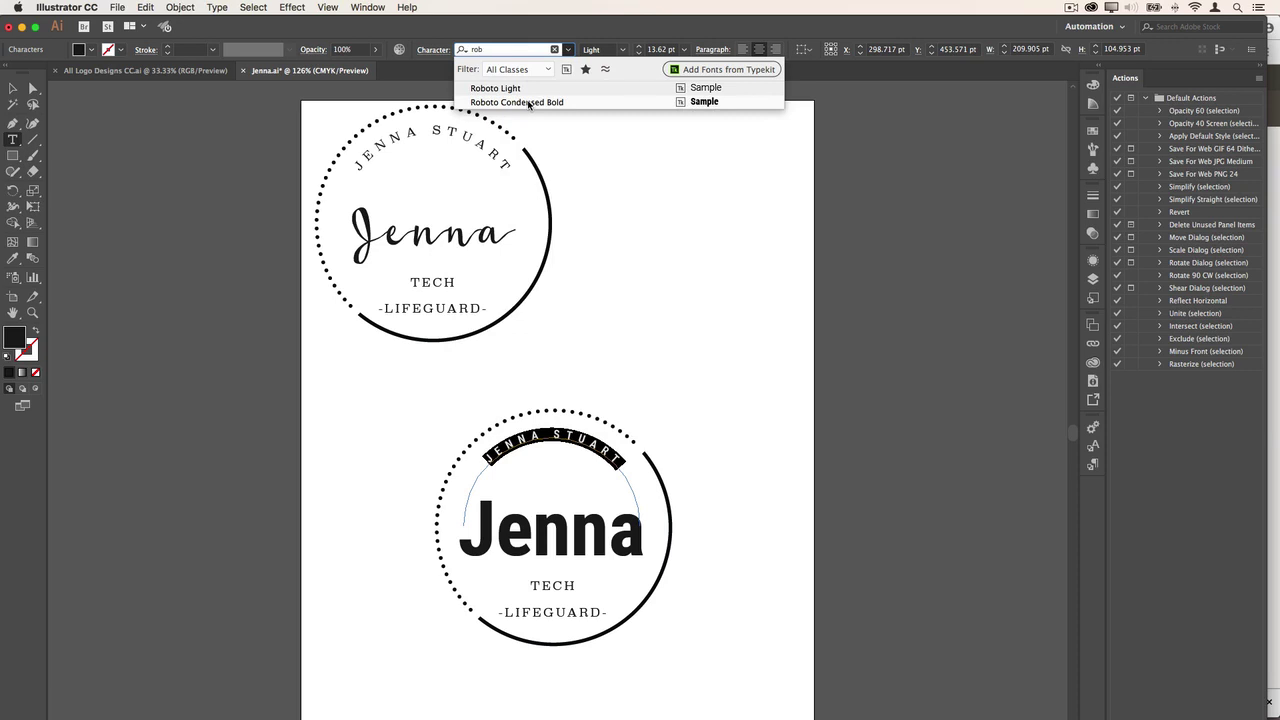
key("Escape")
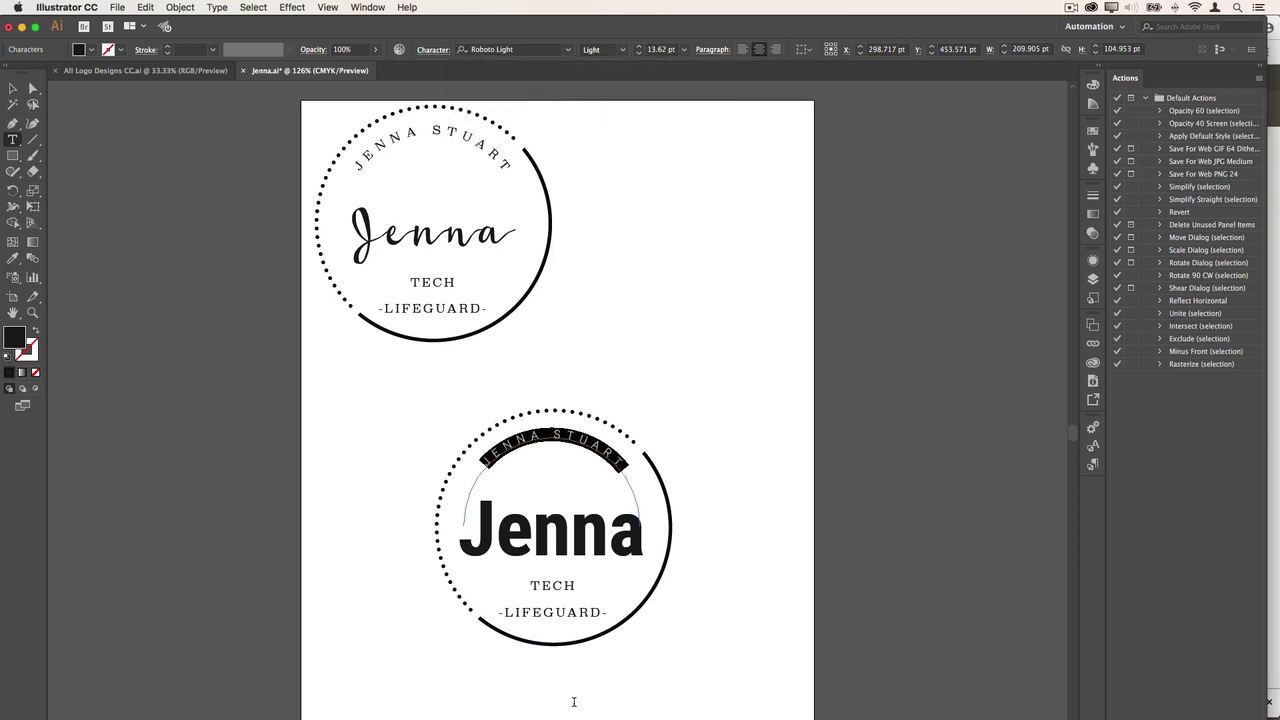
left_click(543, 590)
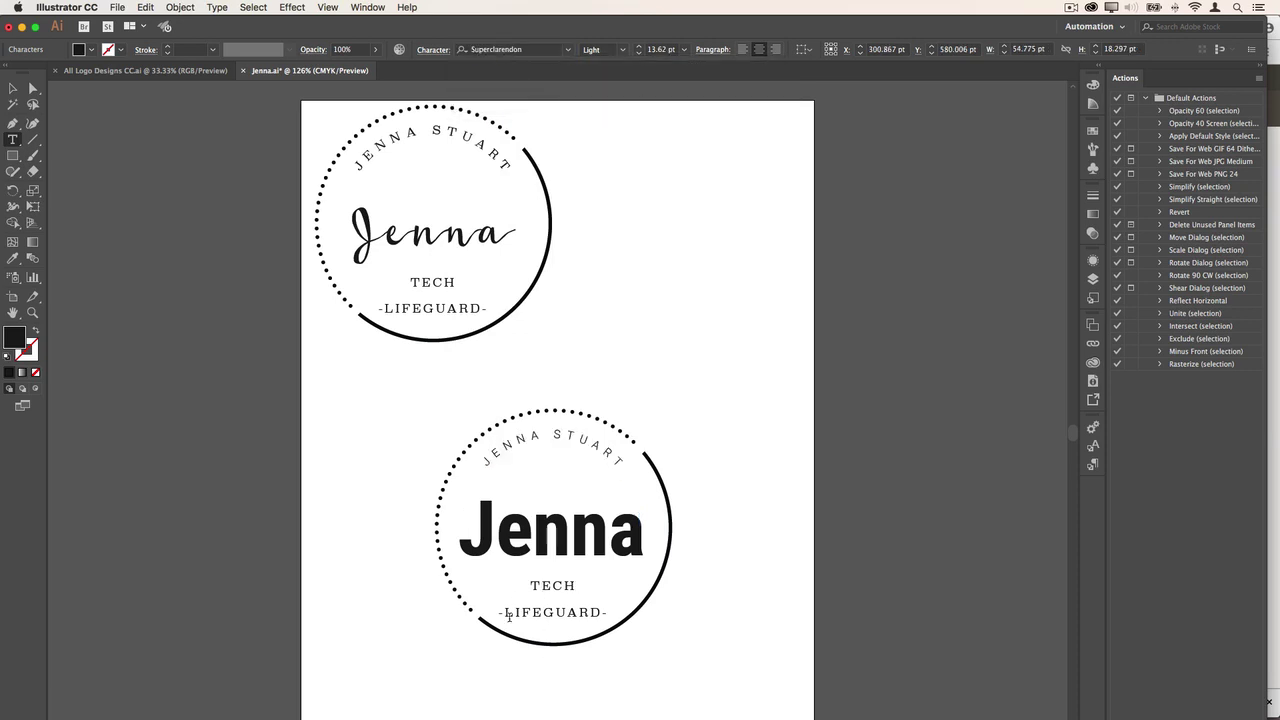
- Edit the tagline to read '- TECH LIFEGUARD -' by moving the dash and adding 'LIFEGUARD -'
key("super+x")
left_click(531, 588)
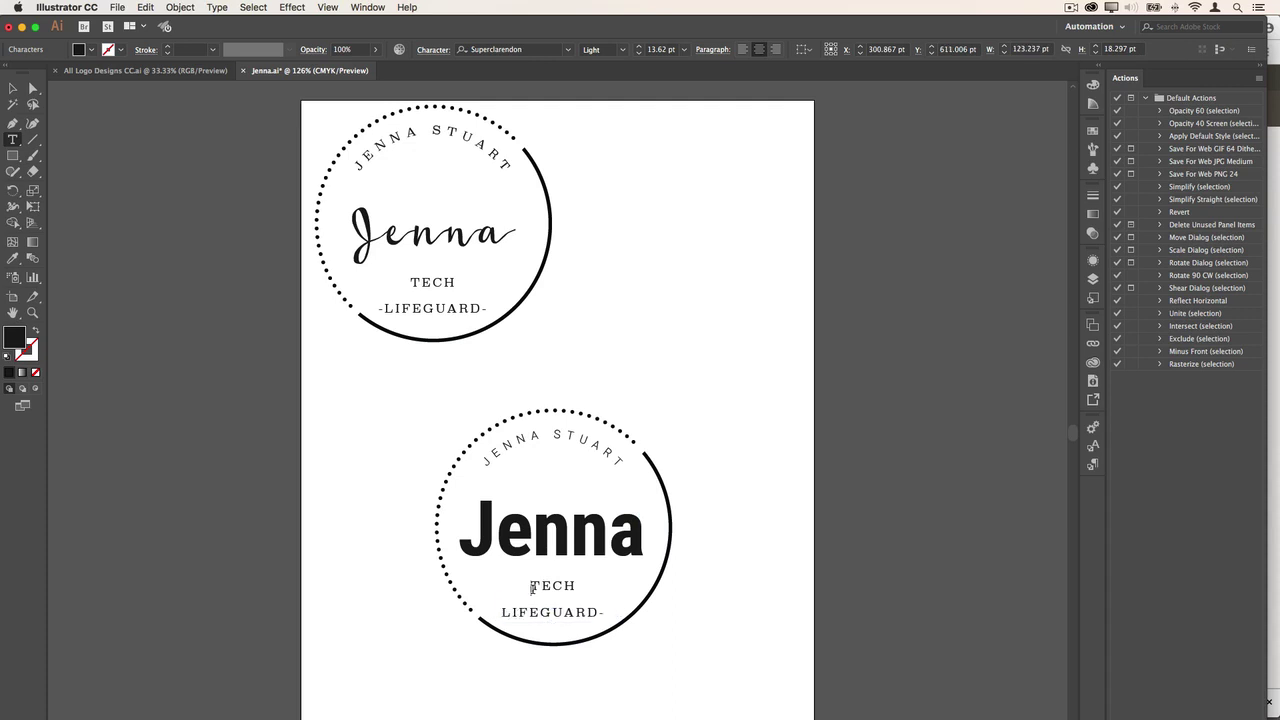
key("super+v")
left_click(589, 585)
type("LIFEGU")
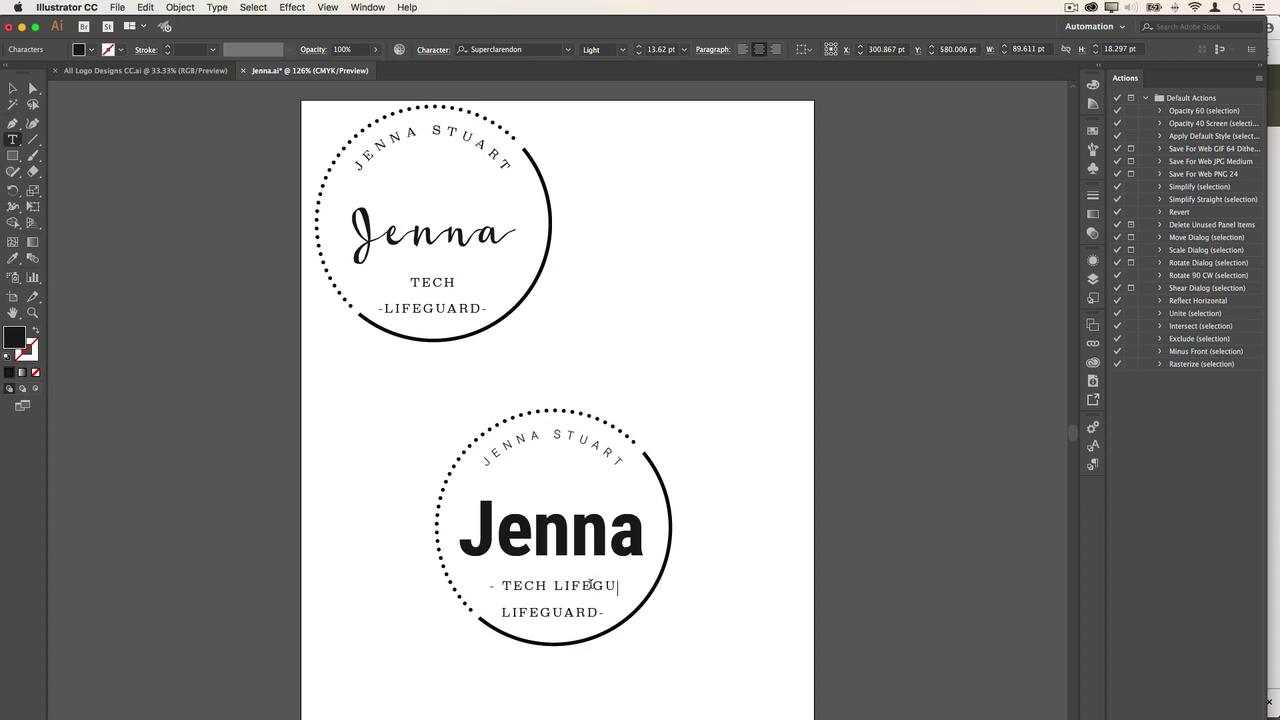
type("ARD")
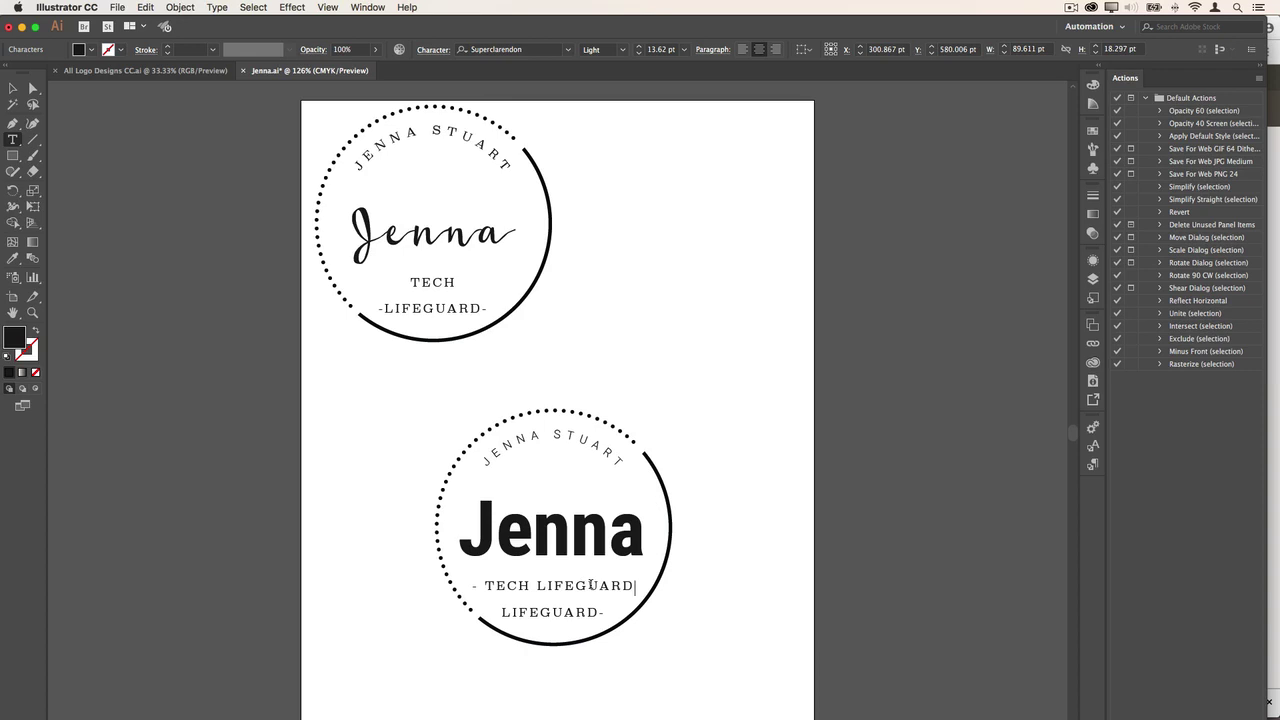
type(" -")
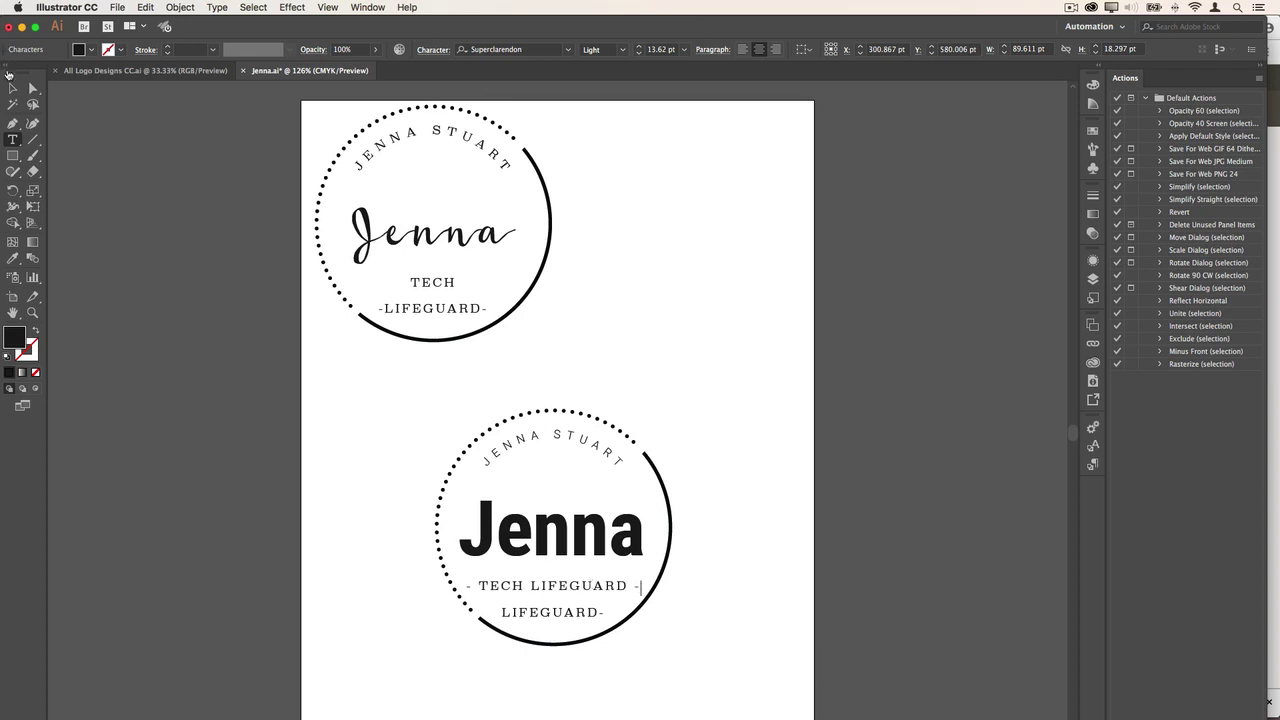
left_click(13, 88)
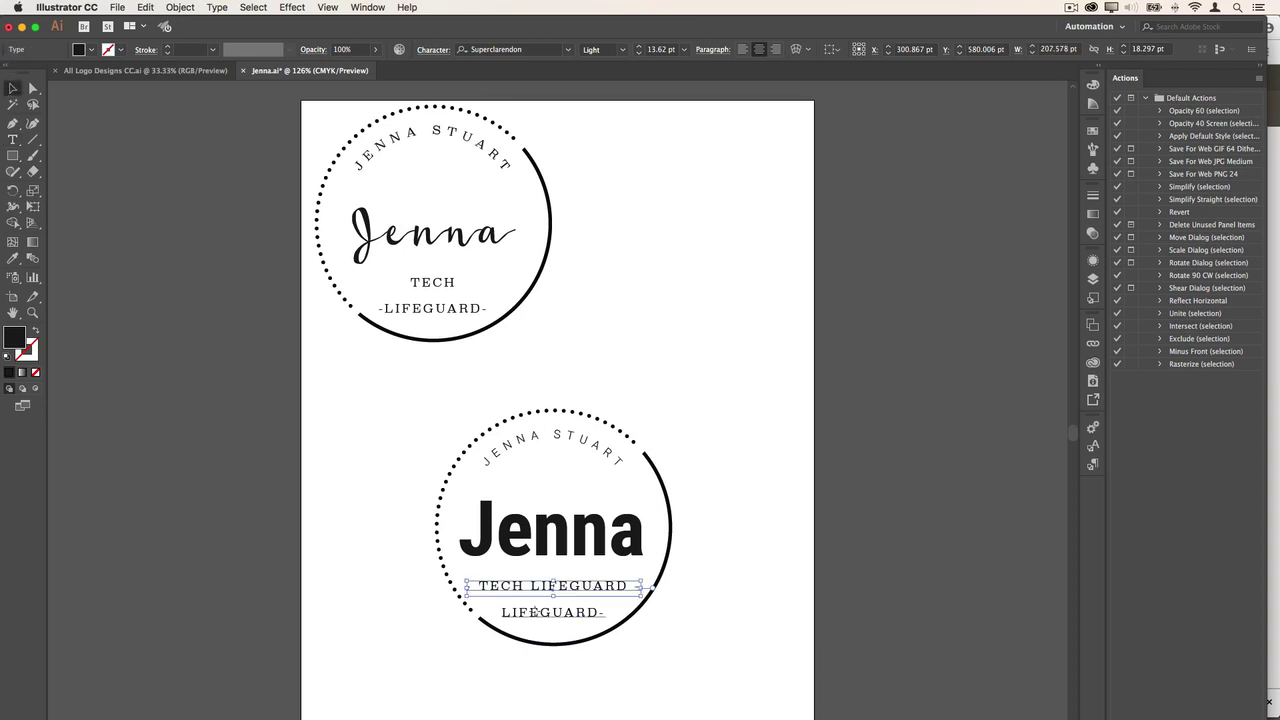
- Ungroup the logo and delete the old separate LIFEGUARD- line
left_click(539, 619)
left_click(180, 7)
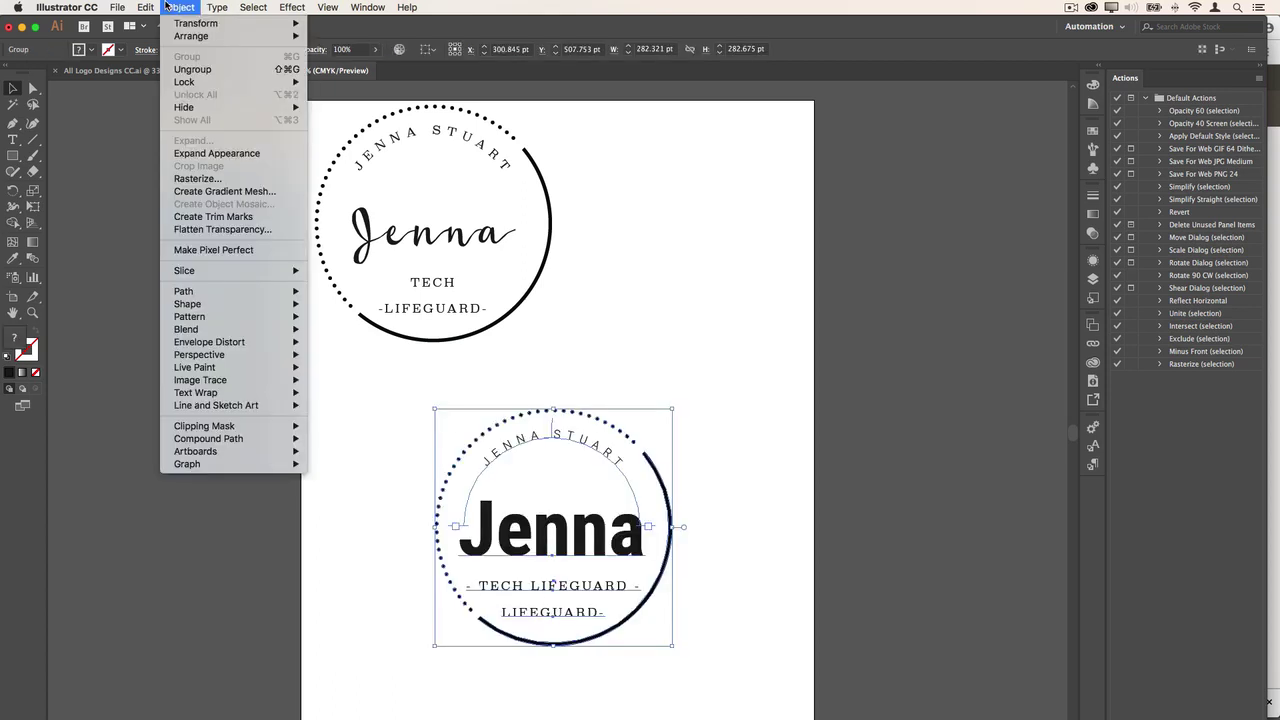
left_click(193, 70)
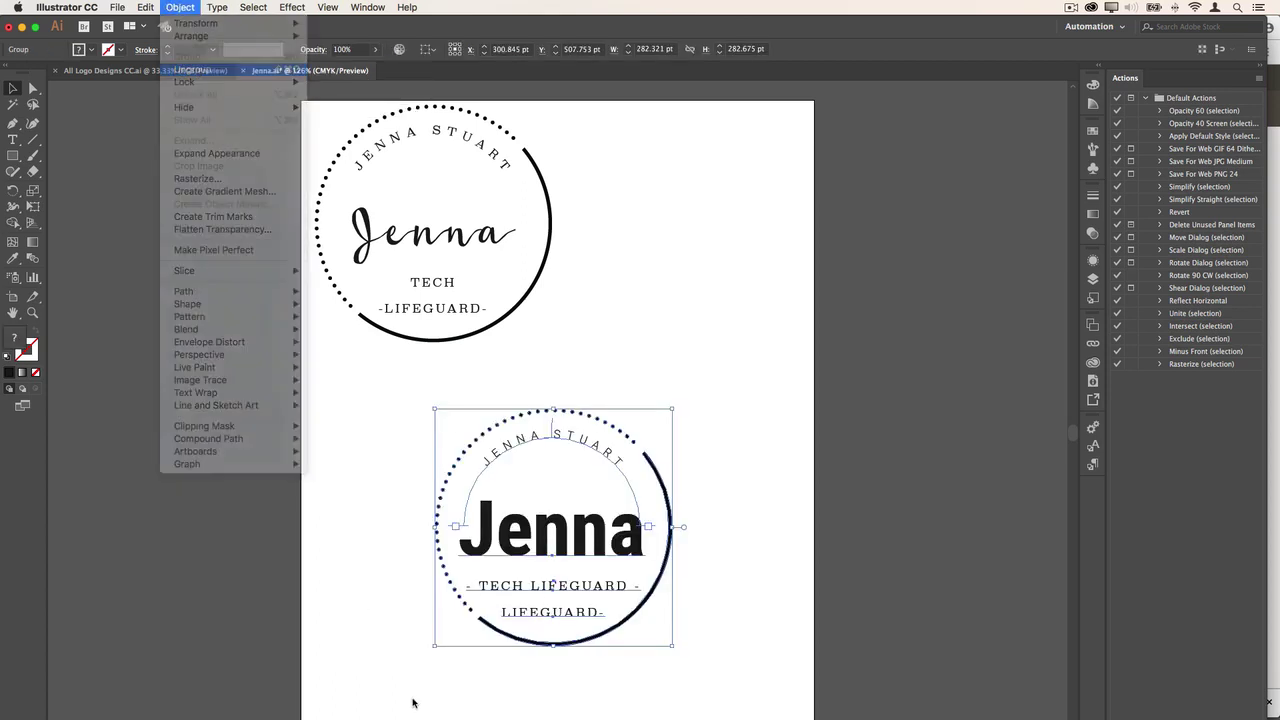
left_click(417, 586)
left_click(552, 612)
key("Delete")
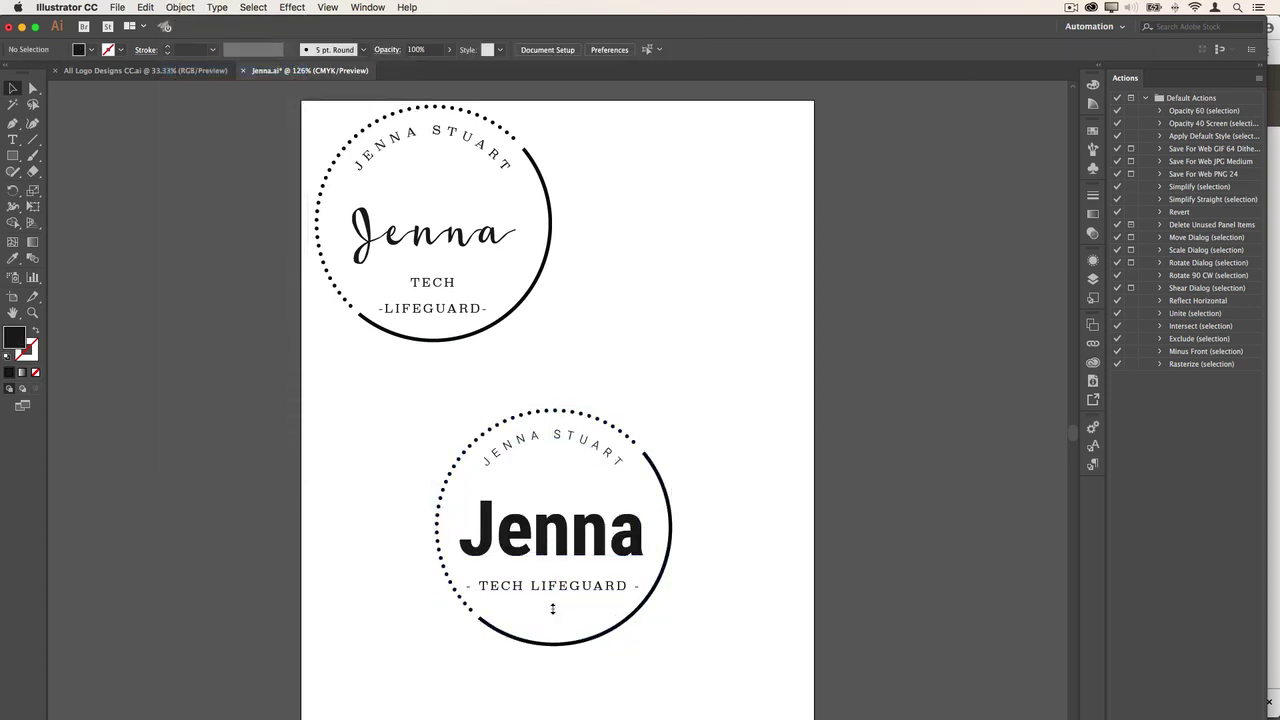
- Set the TECH LIFEGUARD tagline in Roboto Light and move it up under Jenna
left_click(563, 588)
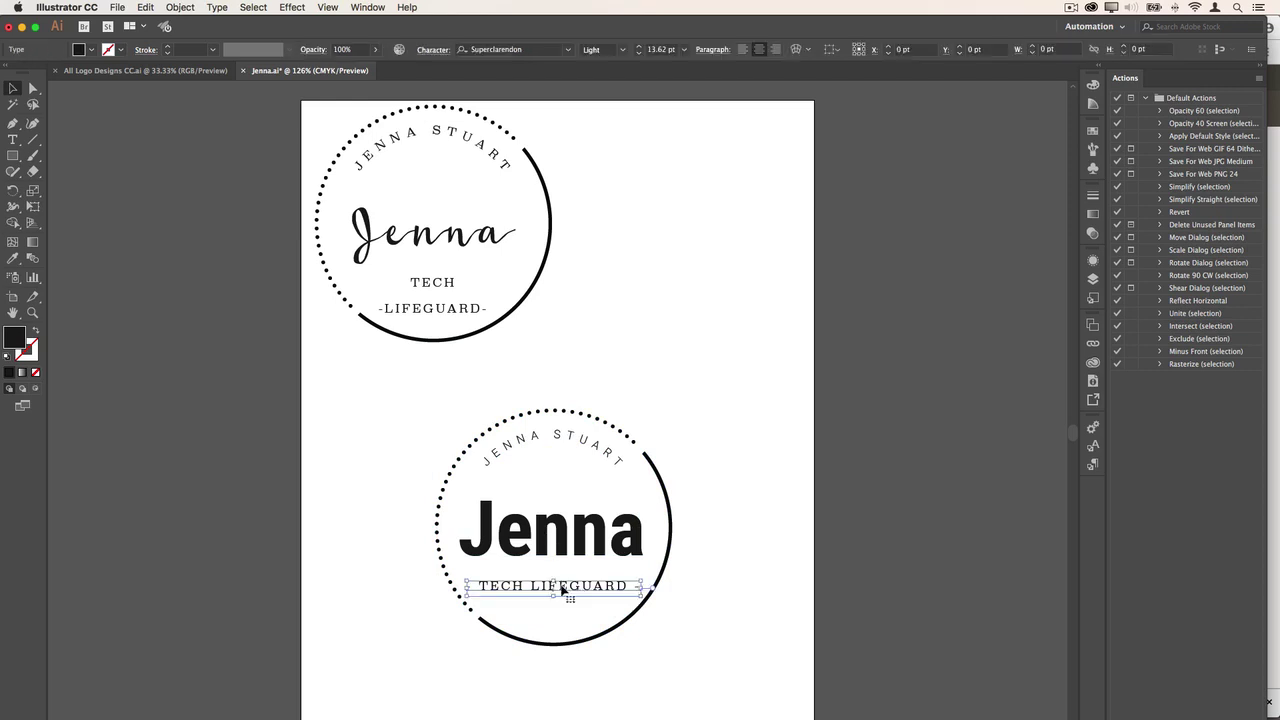
left_click(538, 49)
type("Robo")
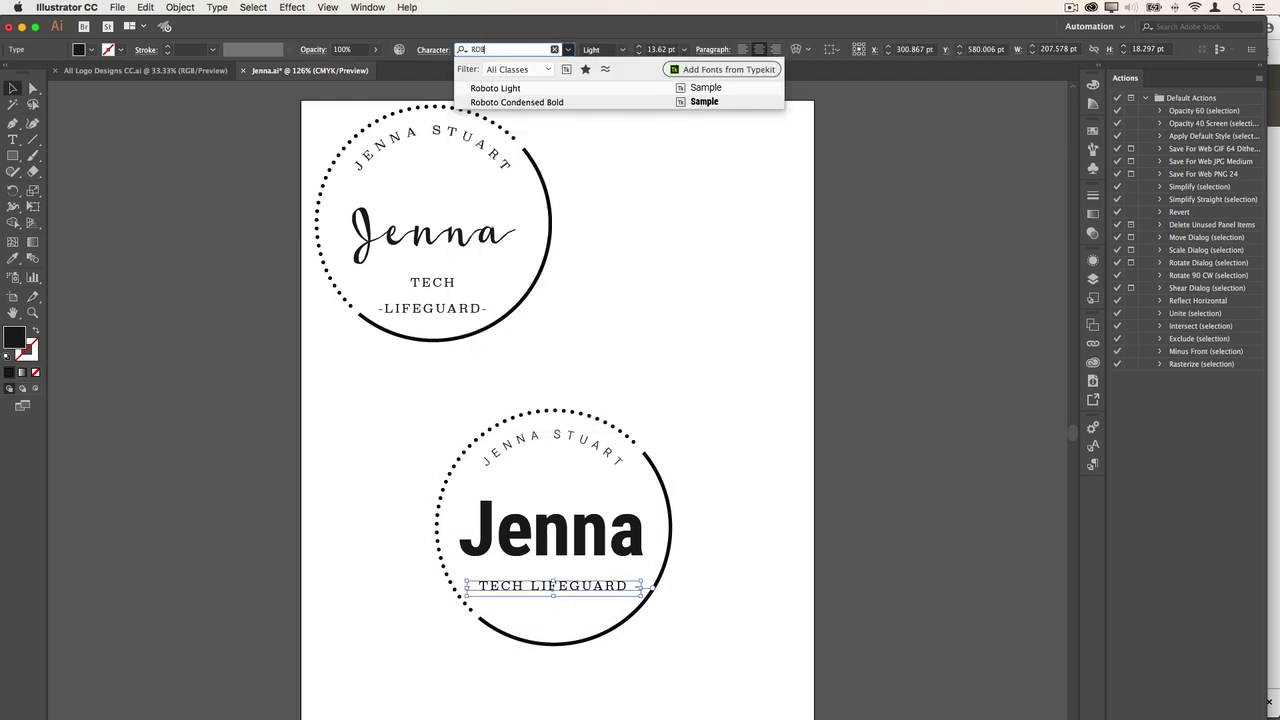
left_click(537, 89)
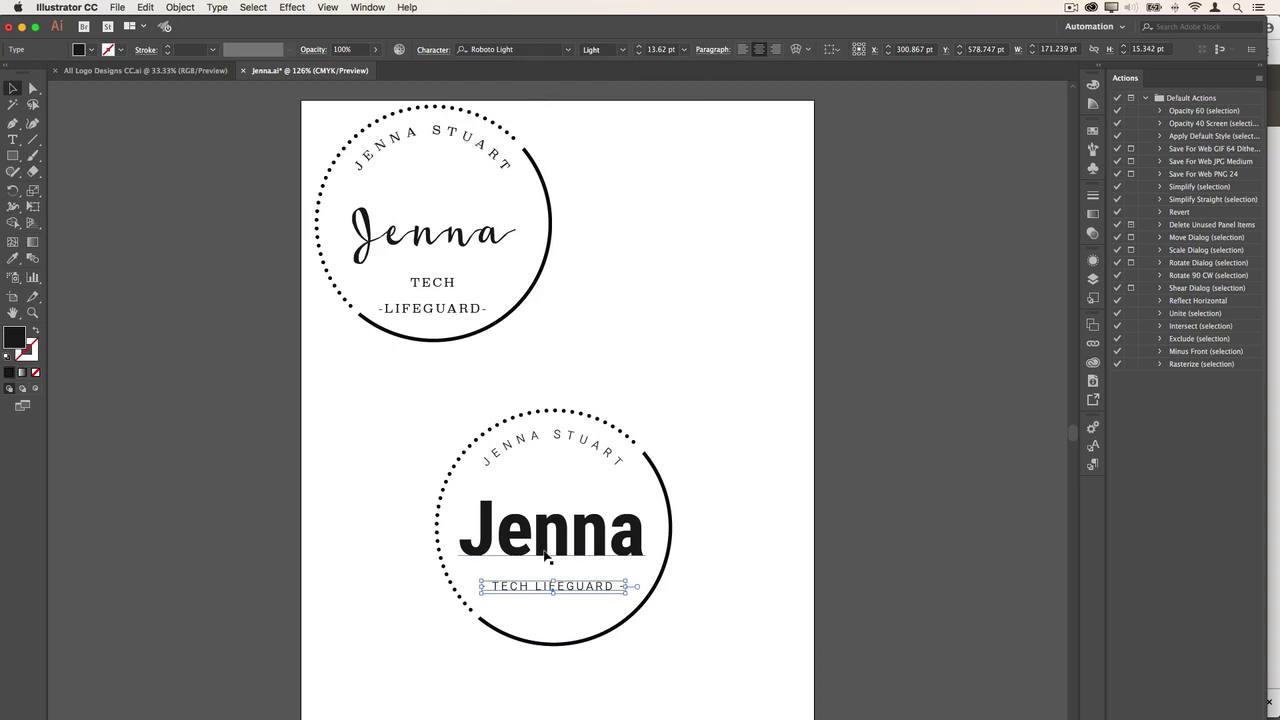
left_click_drag(529, 592, 526, 575)
left_click(353, 584)
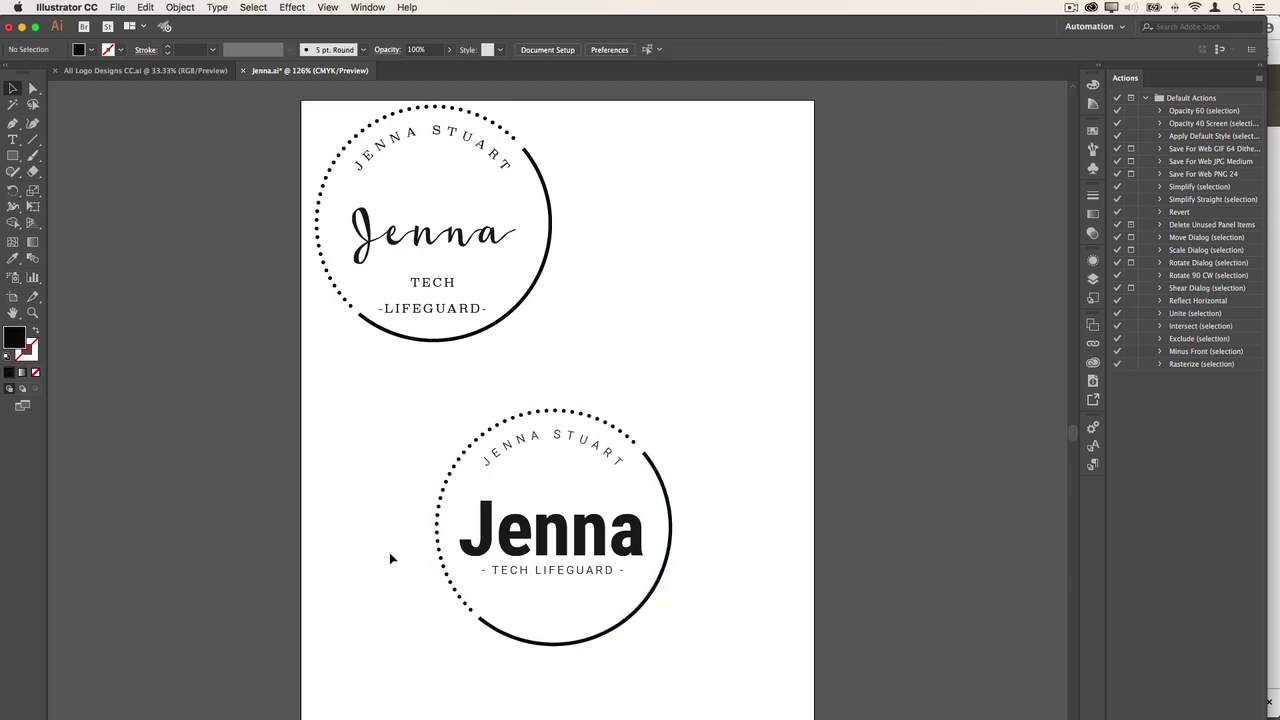
- Select the logo group and ungroup it with Object > Ungroup
left_click(557, 562)
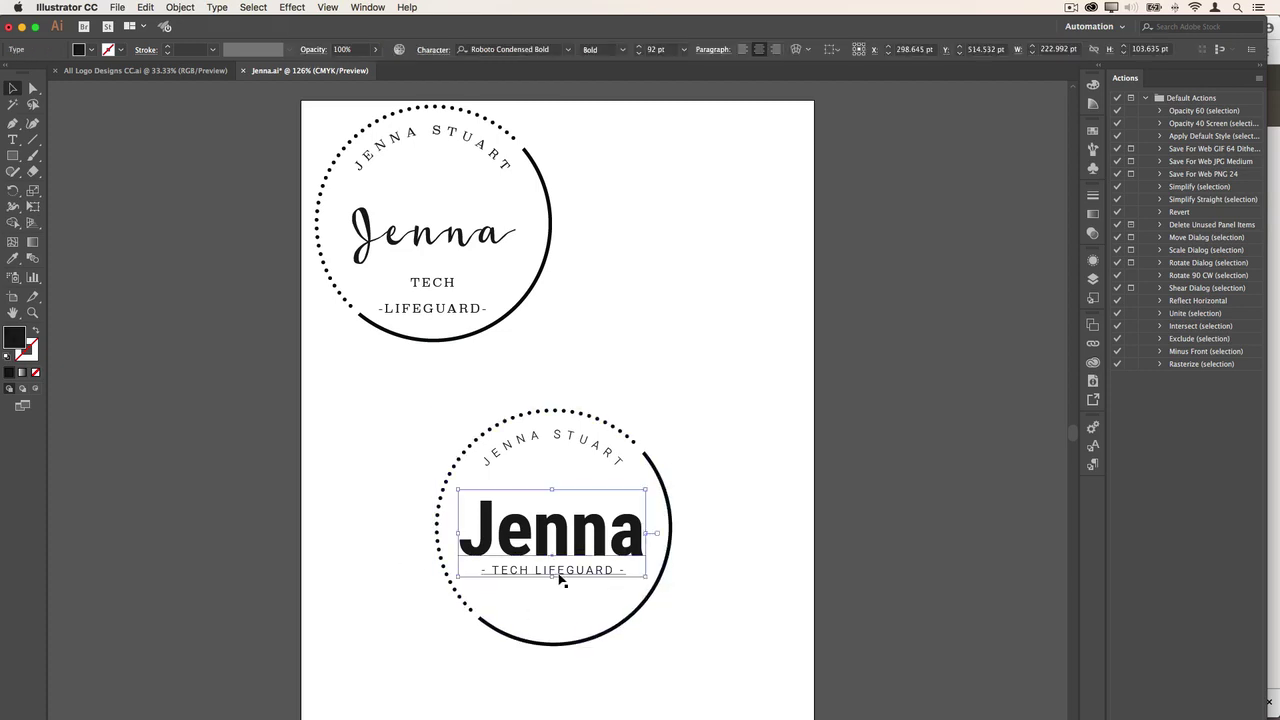
left_click(519, 422)
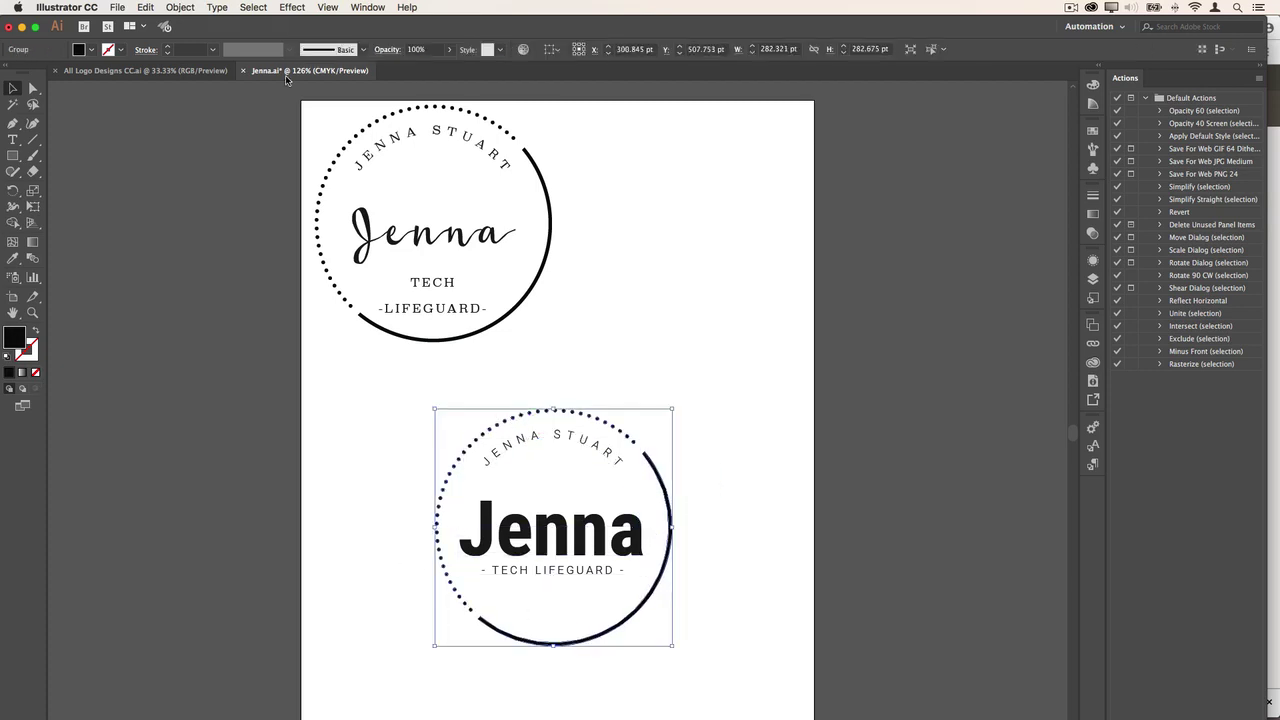
left_click(180, 7)
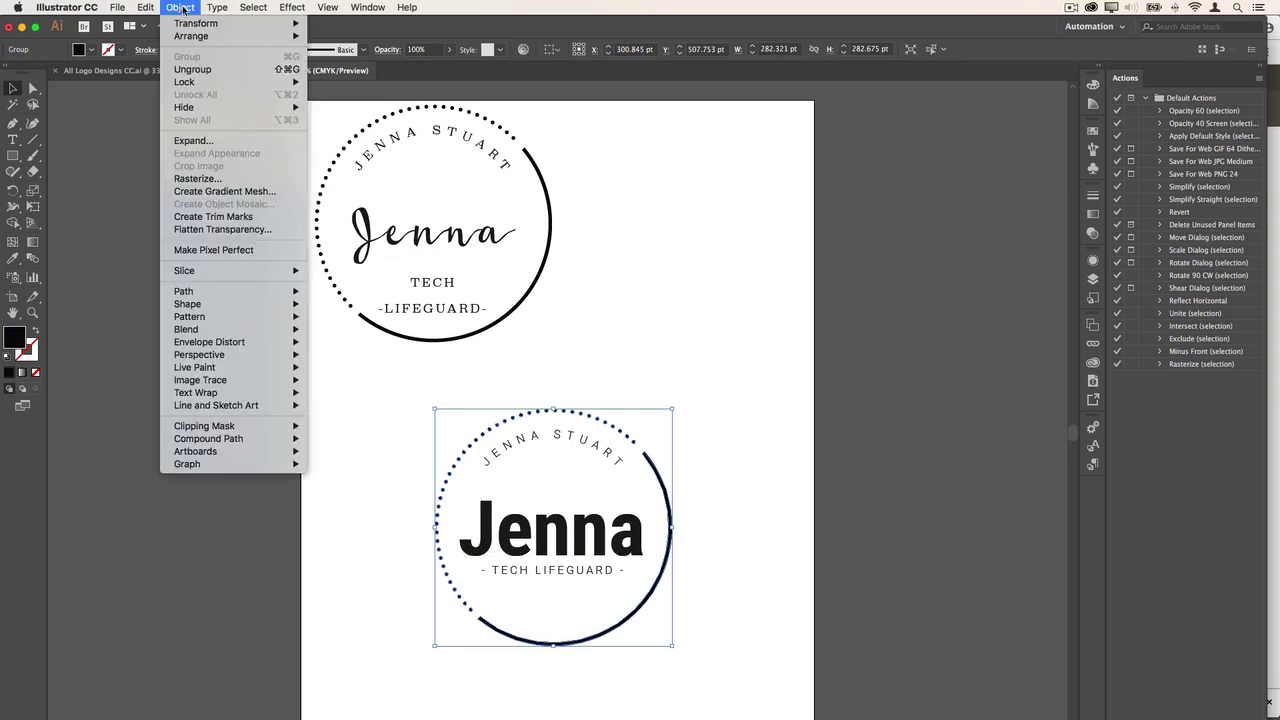
left_click(207, 74)
- Select the dotted circle, then zoom out to the artboard and back in on the lower logo
left_click(413, 578)
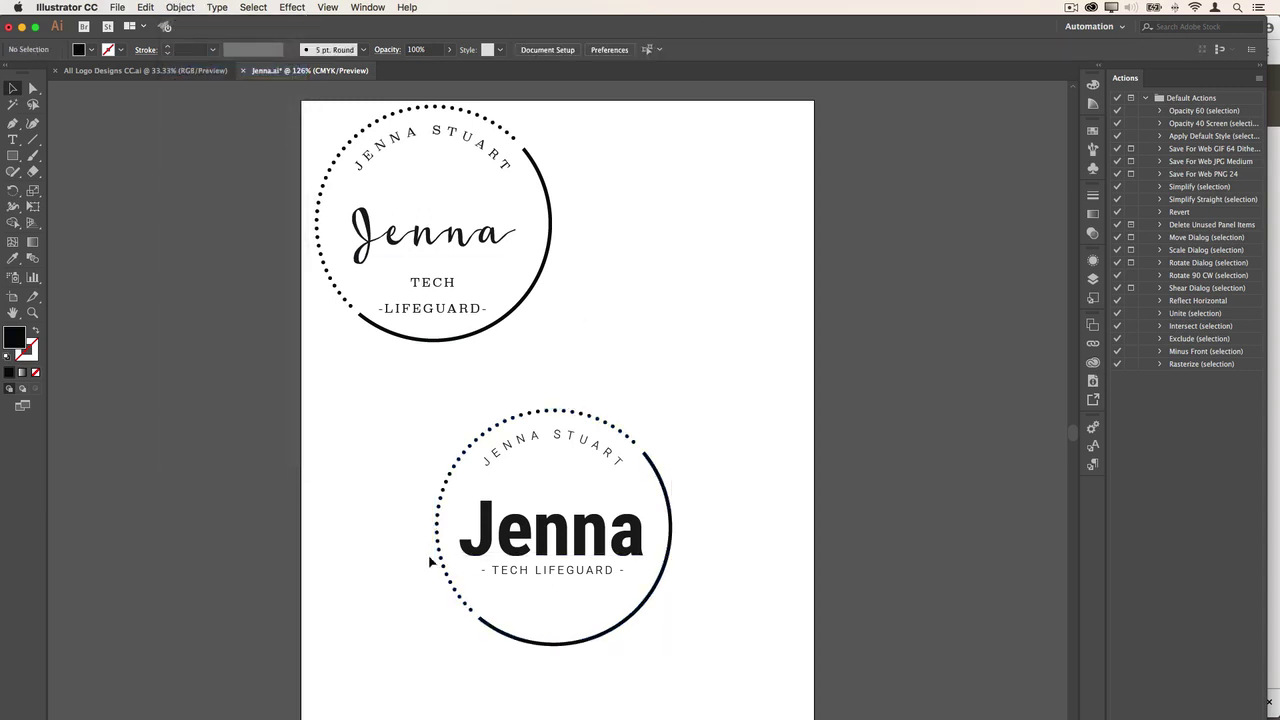
left_click(438, 548)
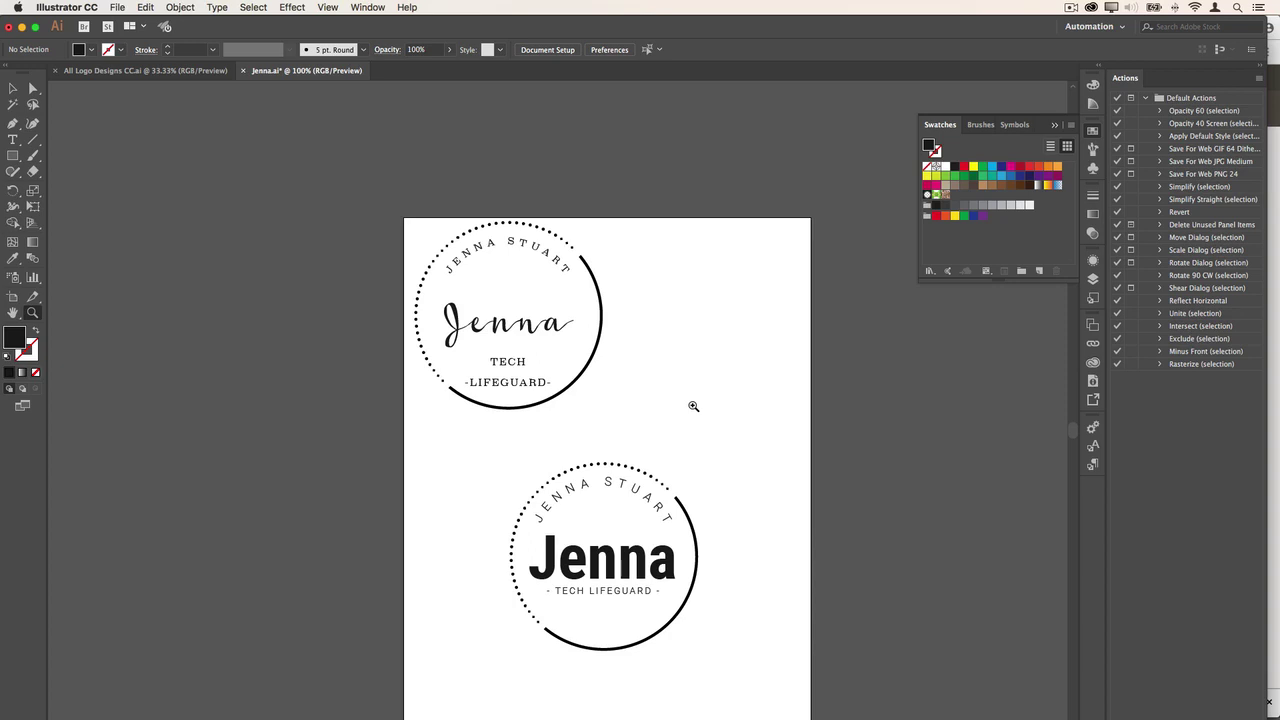
left_click(594, 546, "alt")
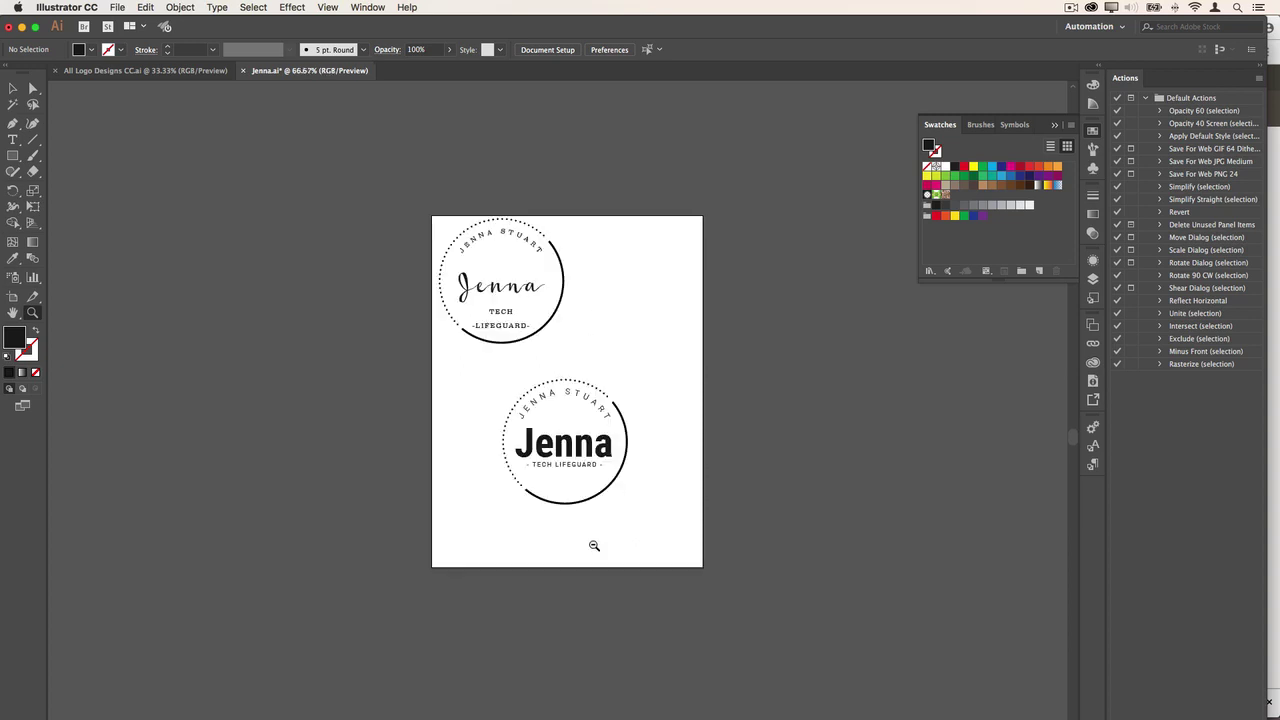
left_click(572, 448, "alt")
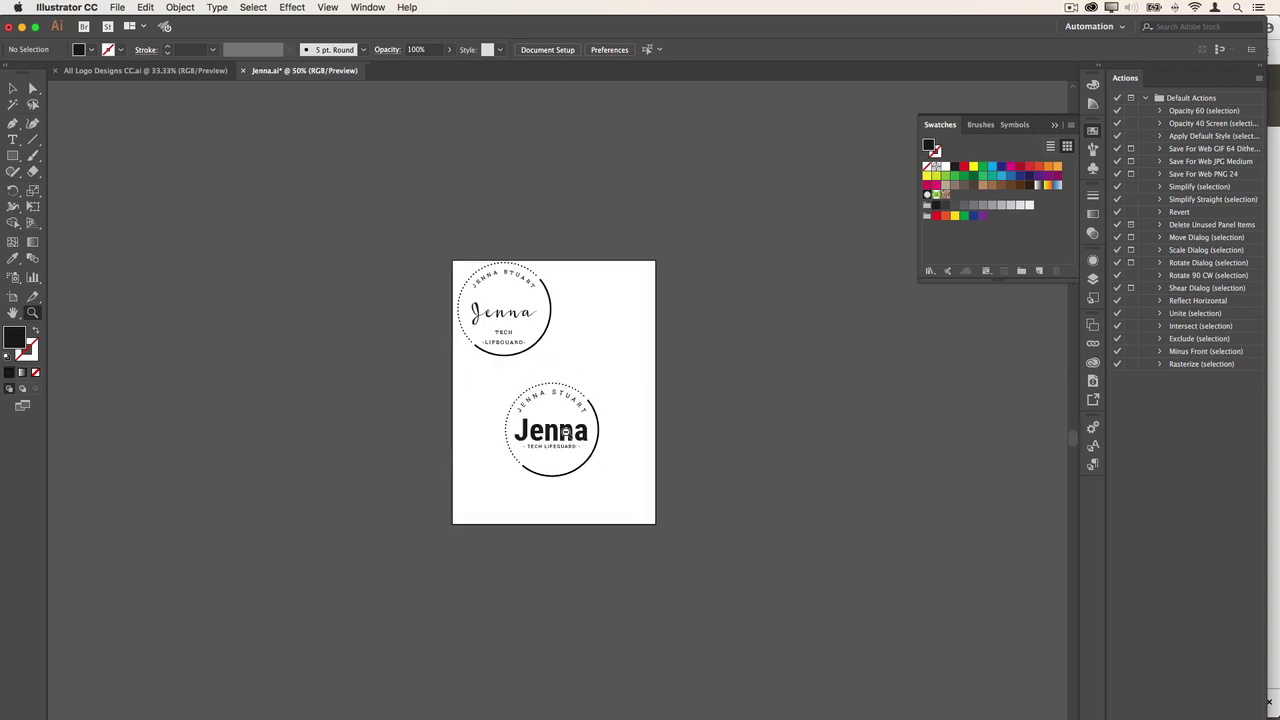
left_click(565, 432, "alt")
left_click(562, 433, "alt")
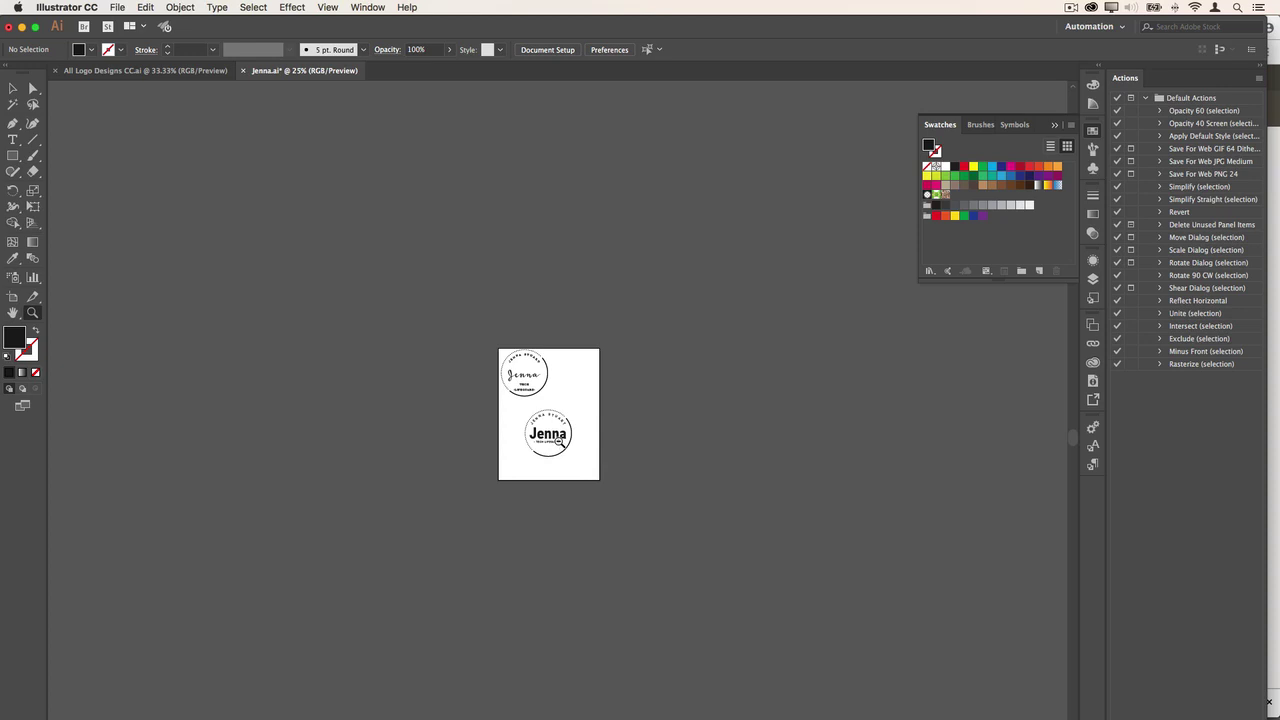
left_click(560, 433)
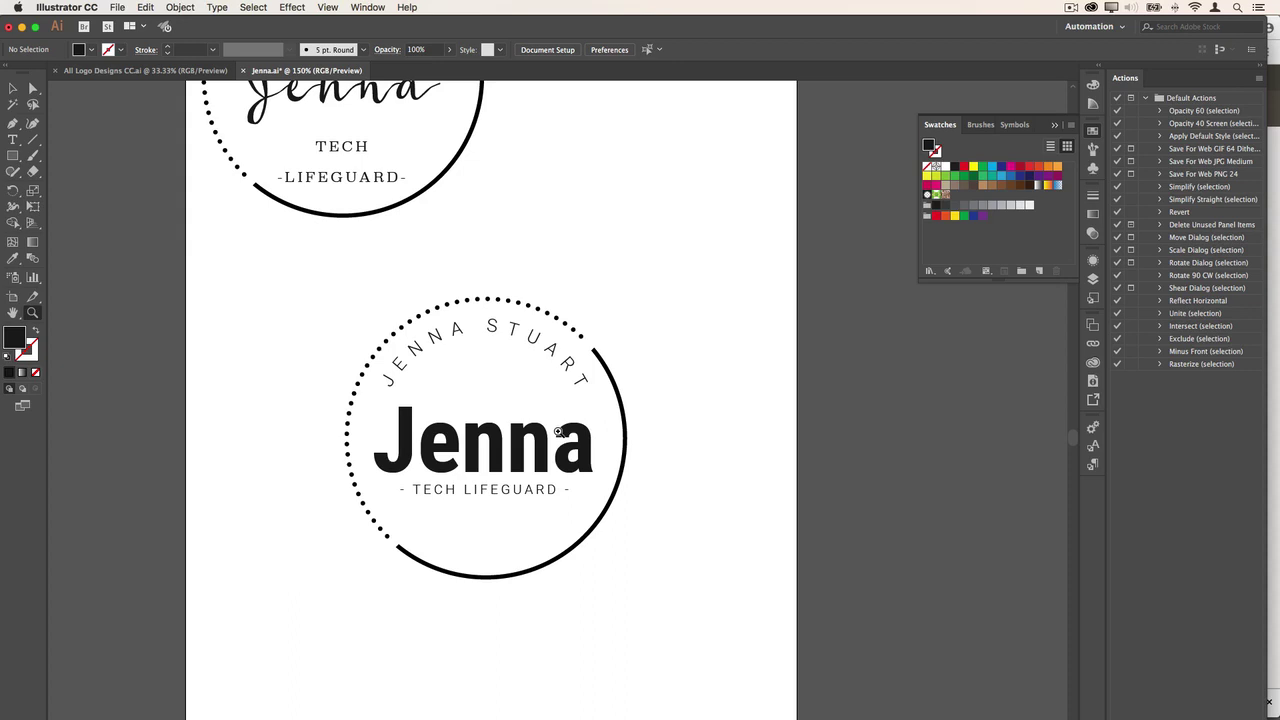
key("v")
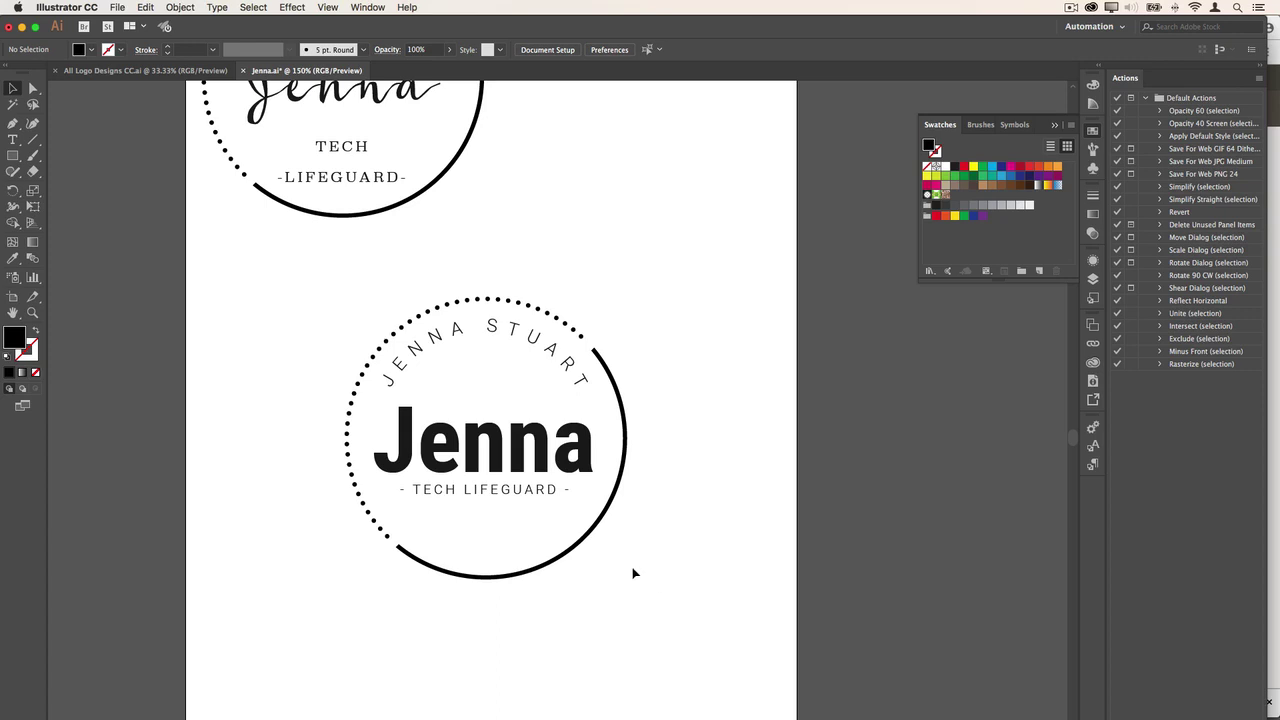
- Colour the outer arc yellow FFF300 and save that yellow as a new swatch
left_click(560, 558)
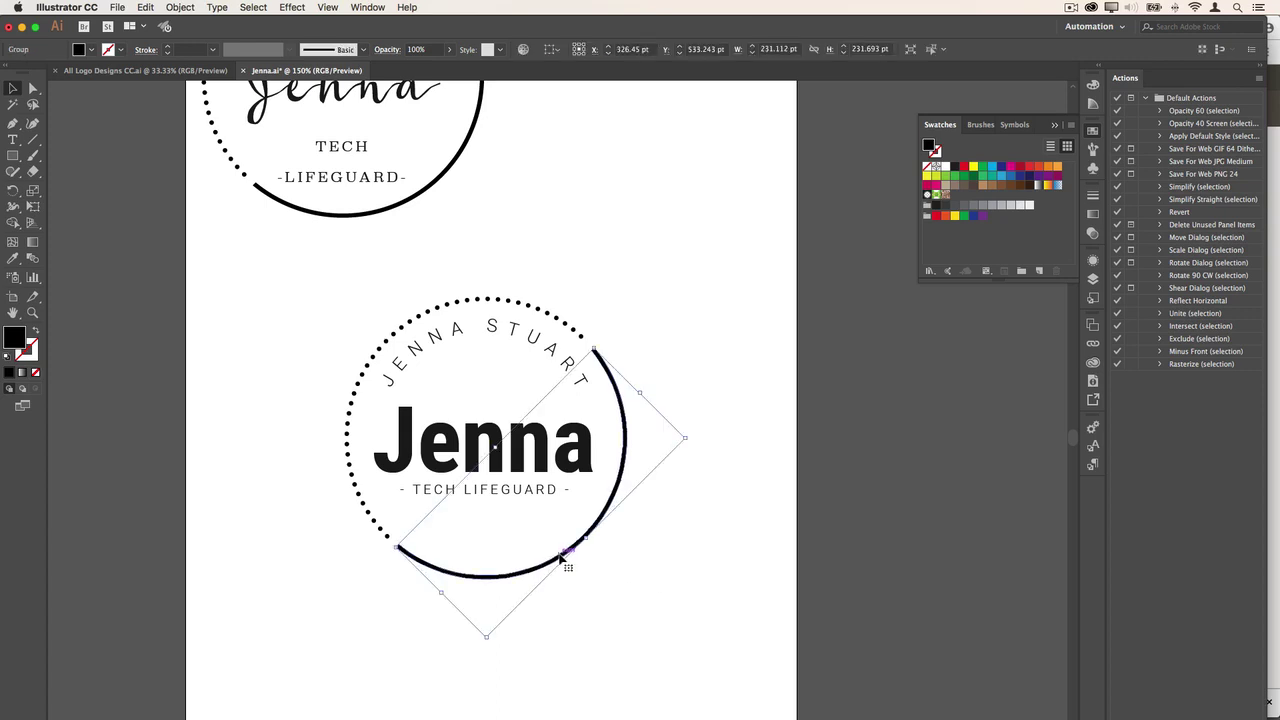
double_click(10, 340)
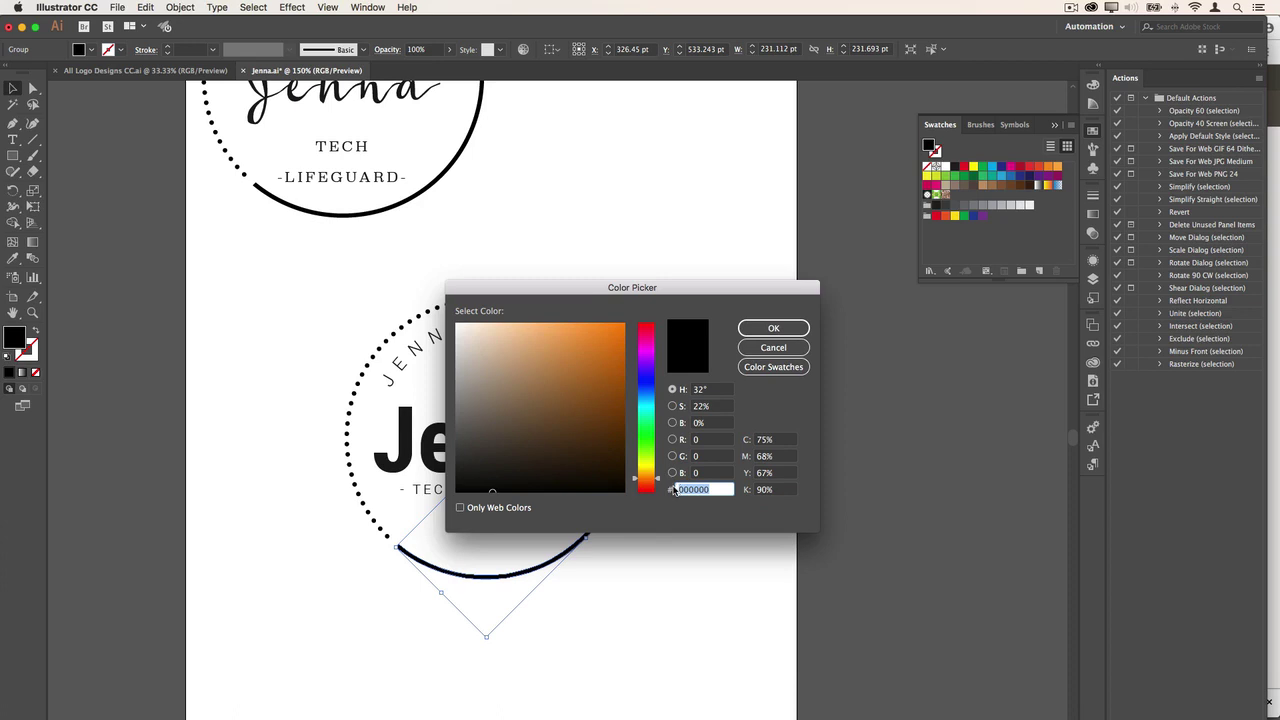
type("FFF300")
key("Return")
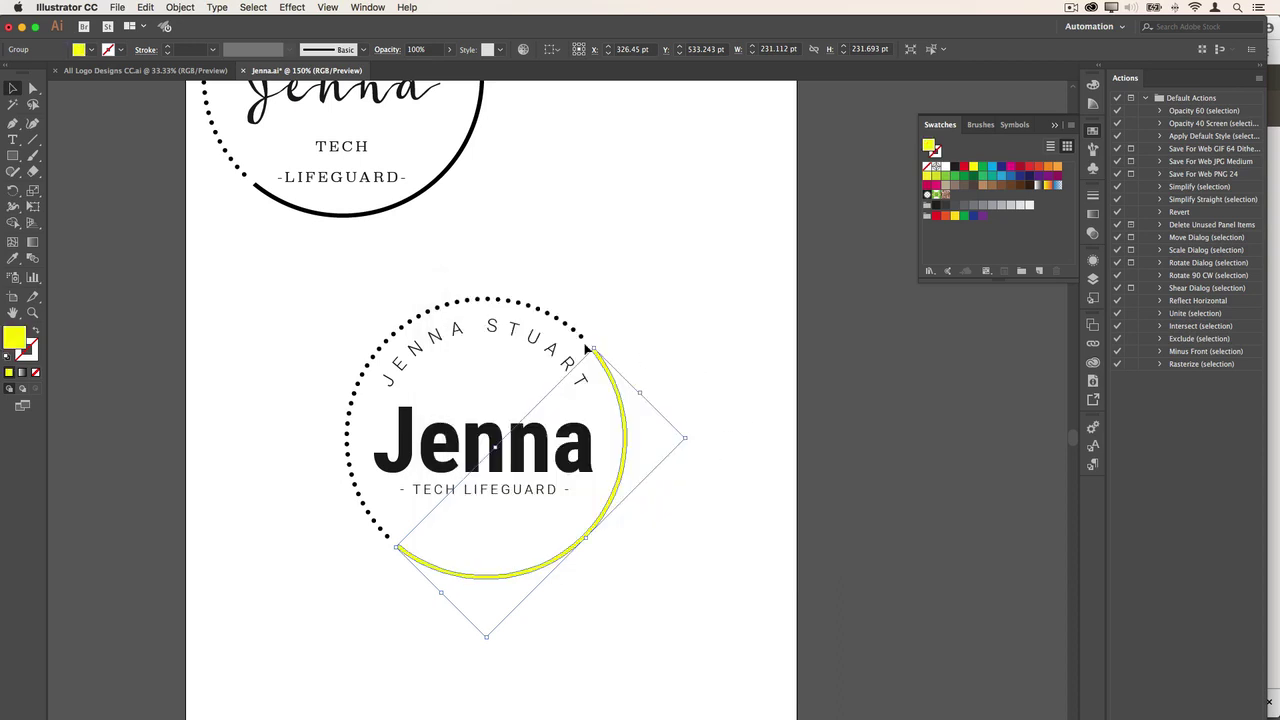
scroll(490, 258, "down", 1)
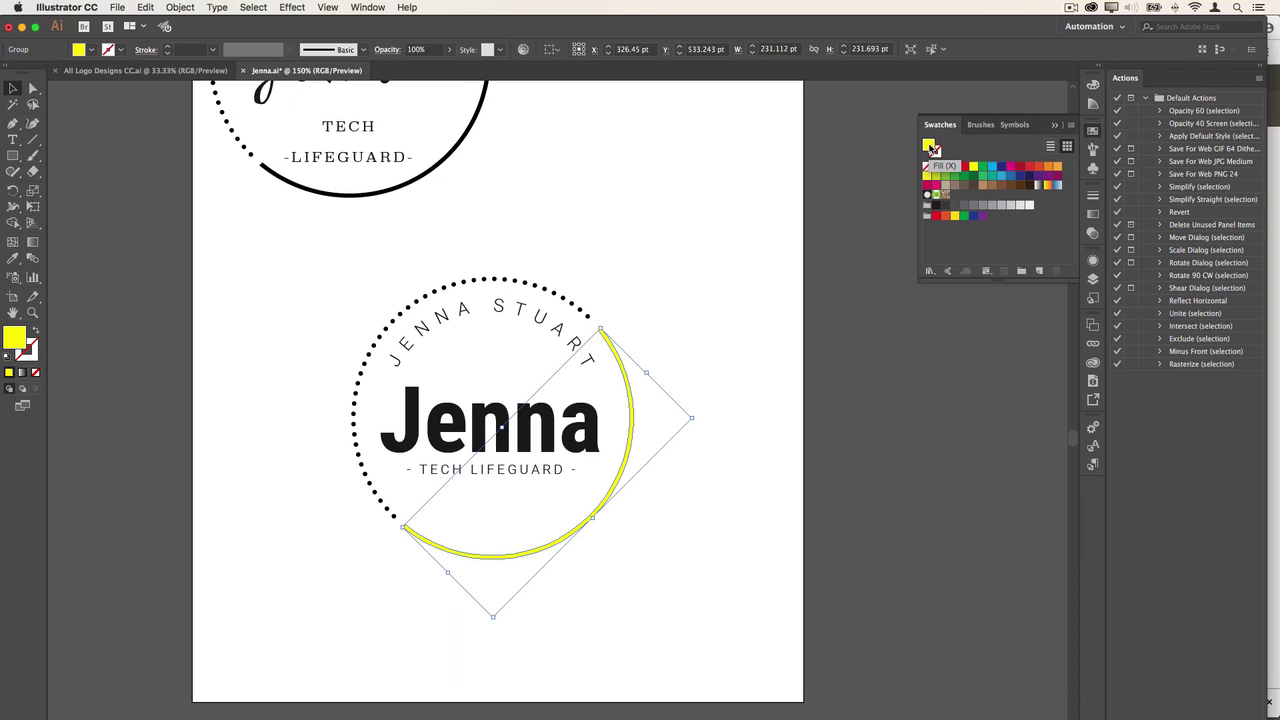
left_click_drag(938, 150, 956, 194)
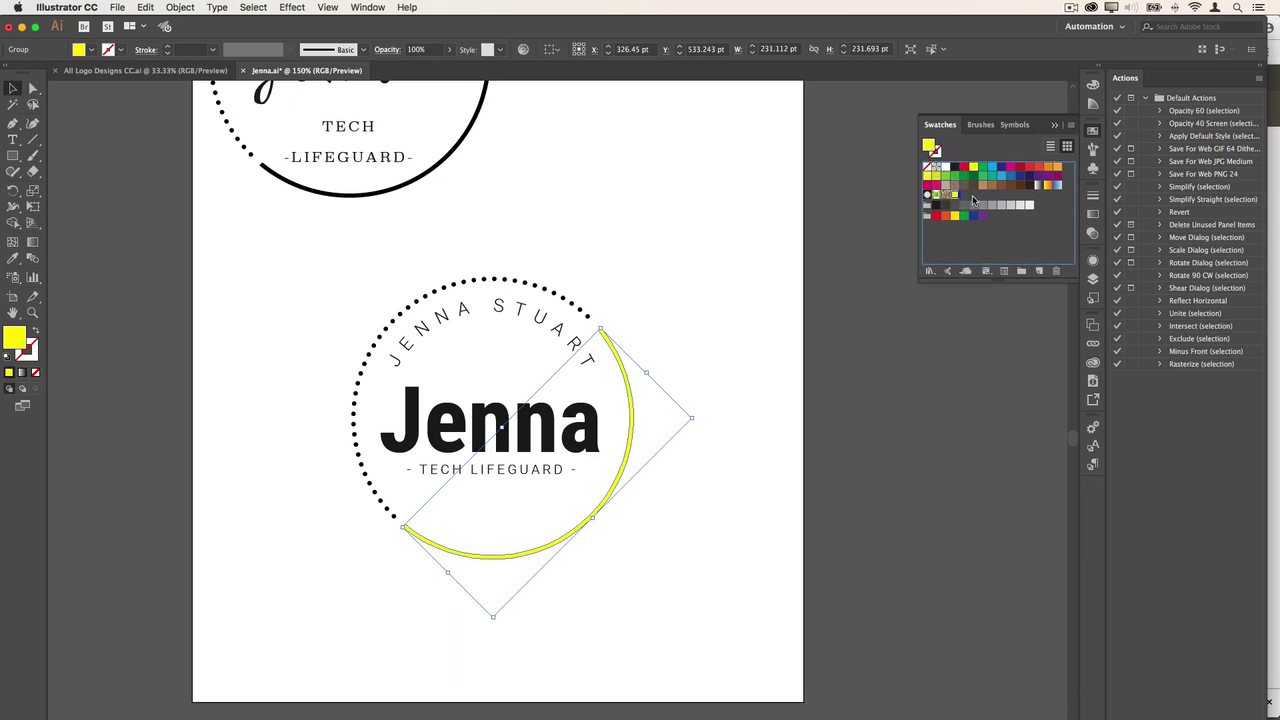
left_click(551, 234)
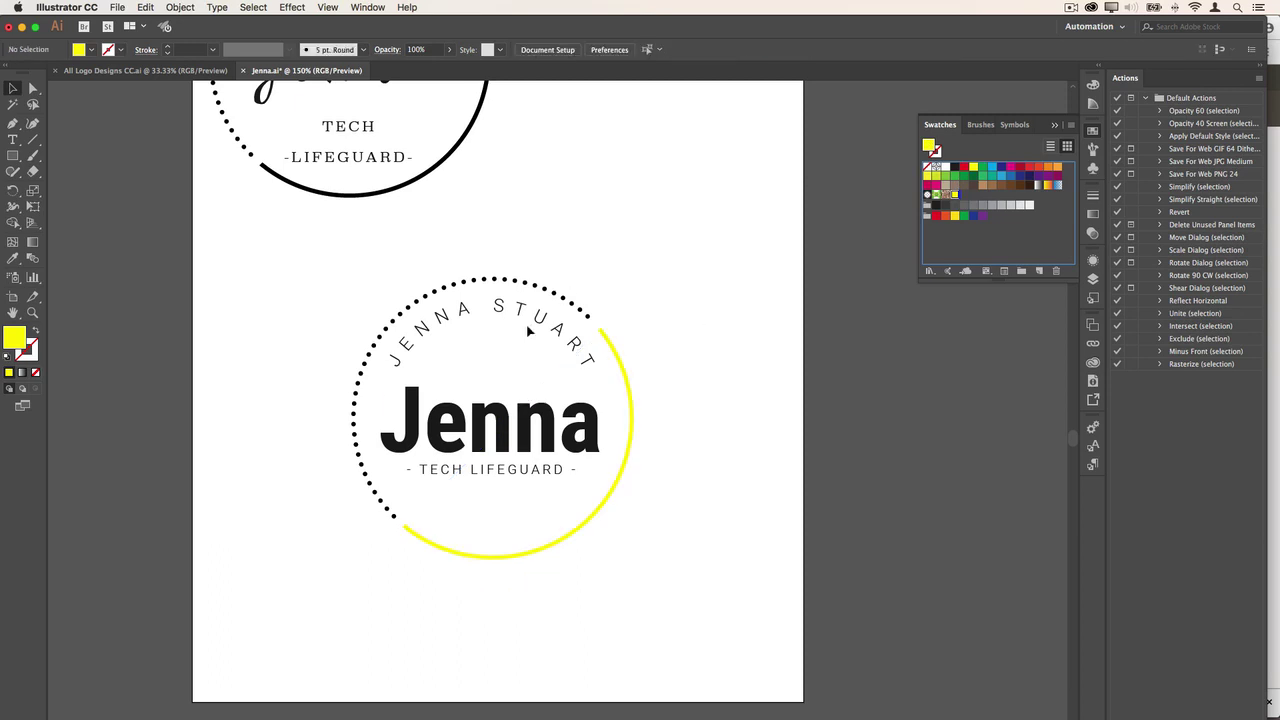
left_click(496, 446)
- Try yellow on the Jenna name, then set its fill to dark grey 5A5A5A
left_click(954, 194)
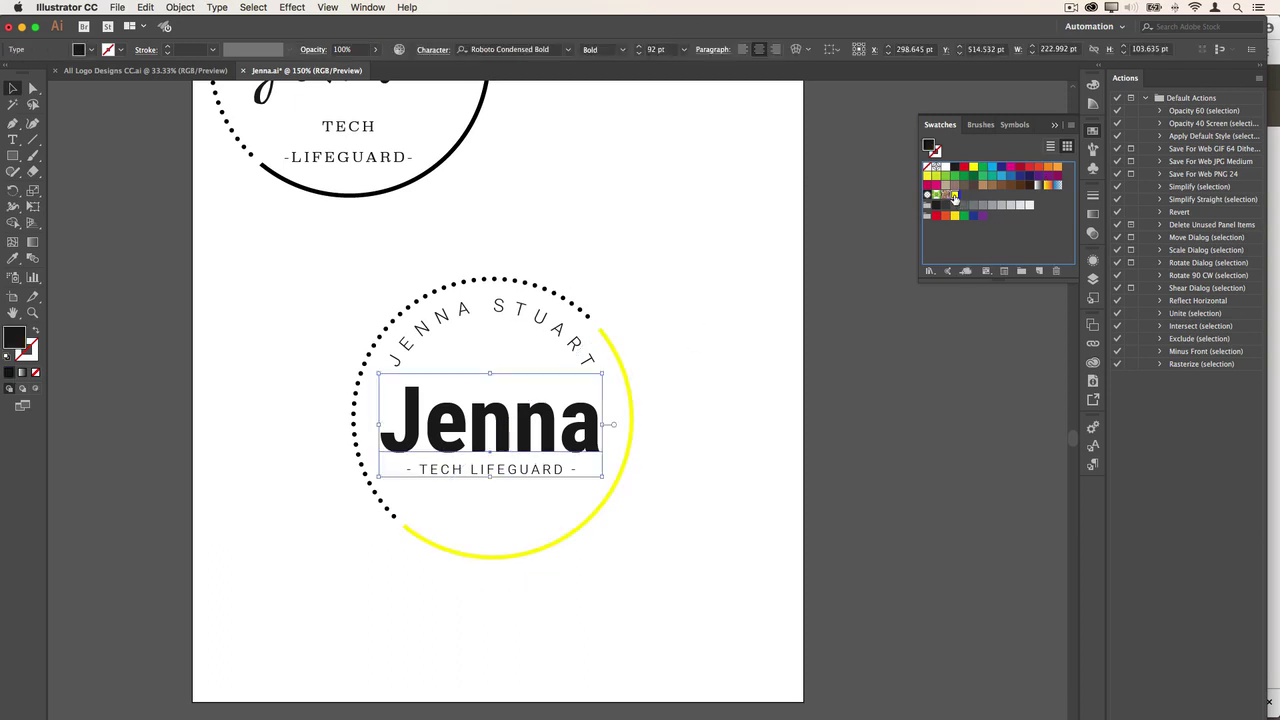
left_click(558, 175)
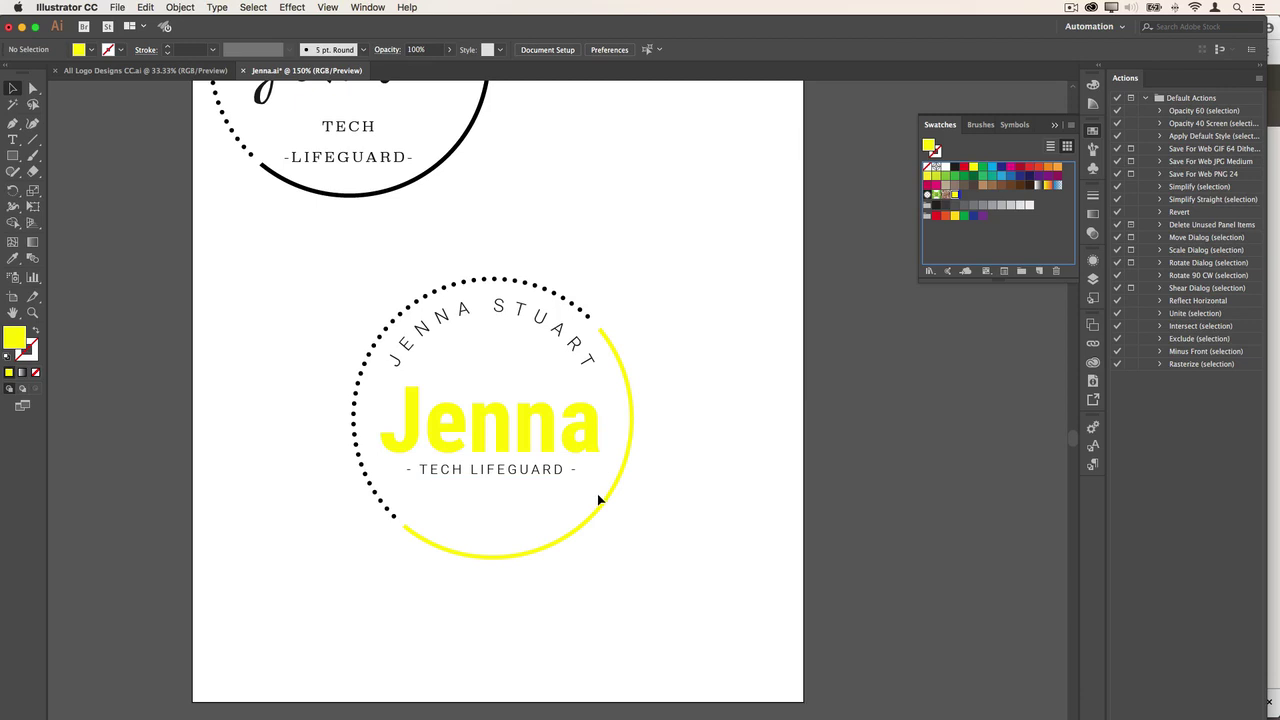
left_click(569, 455)
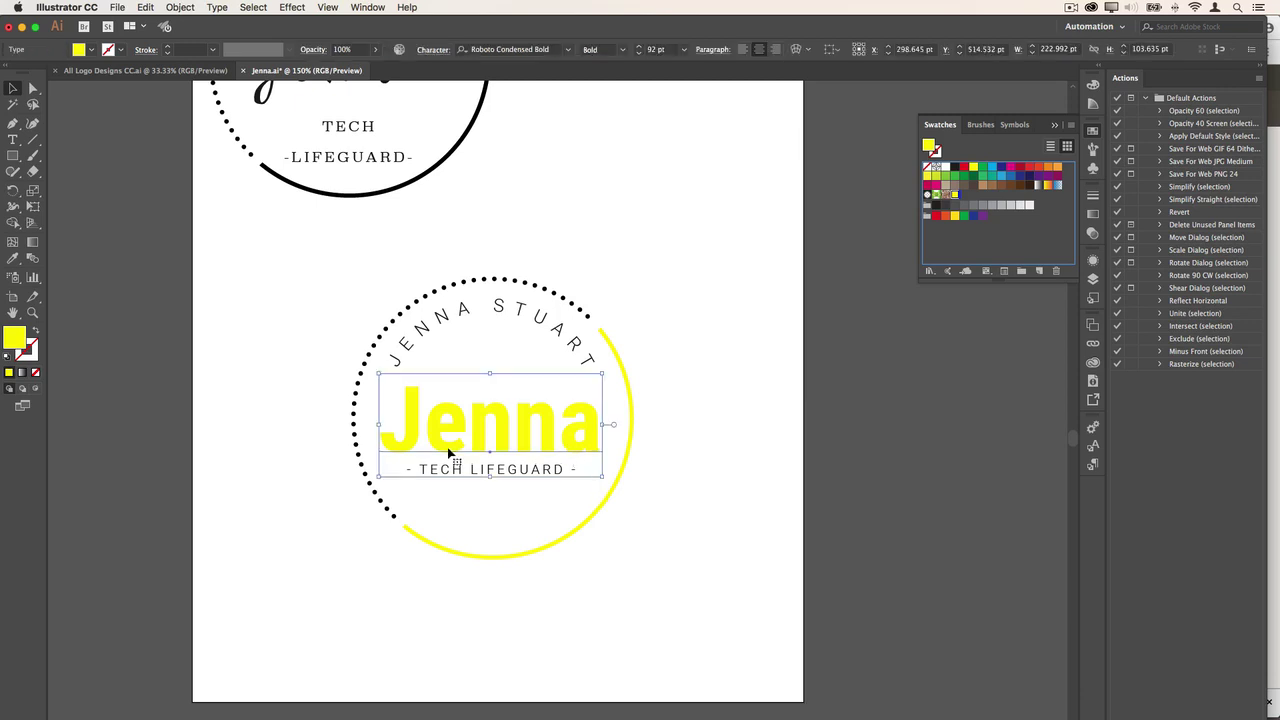
double_click(14, 344)
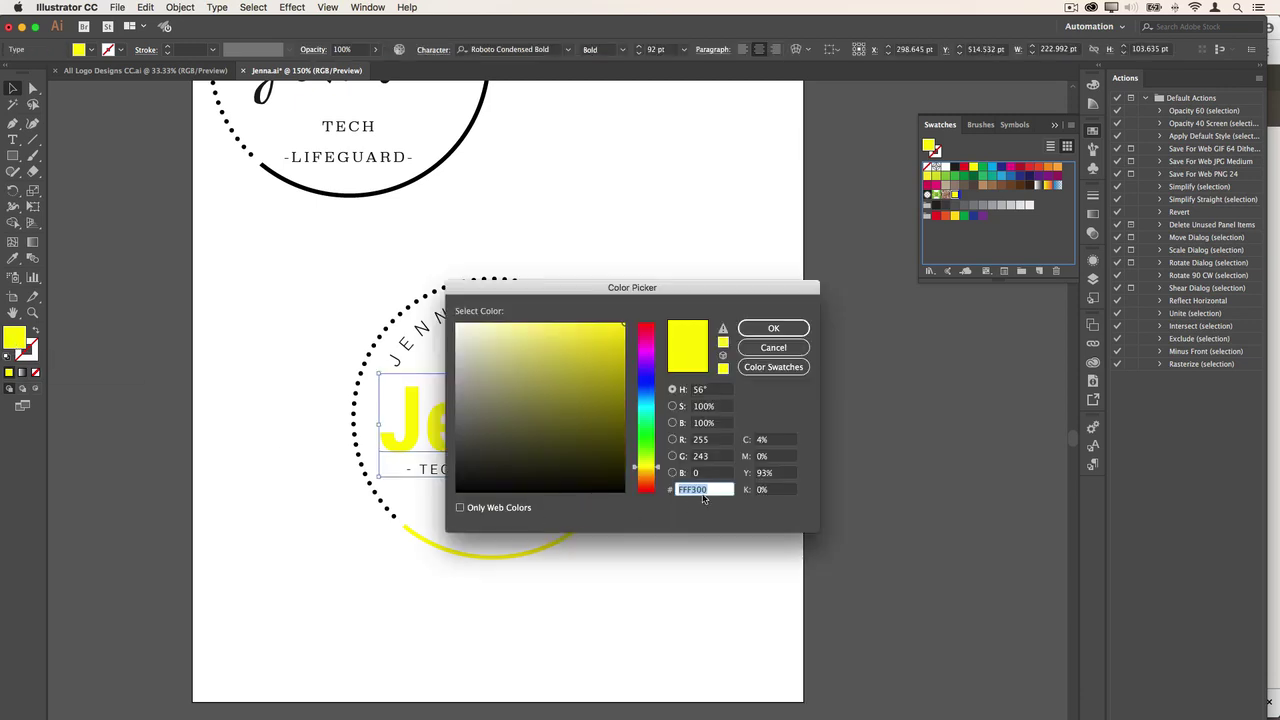
type("5A5A5A")
key("Return")
left_click(739, 423)
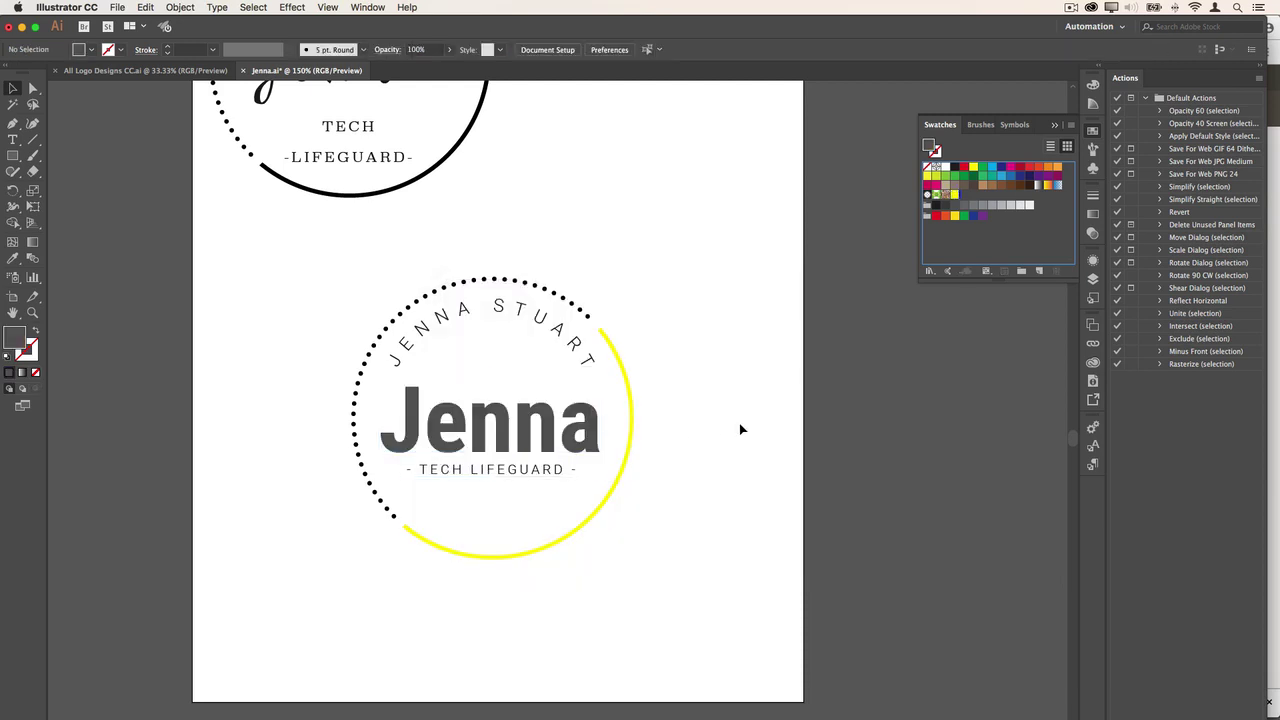
- Colour the TECH LIFEGUARD tagline near-black 222222
left_click(497, 471)
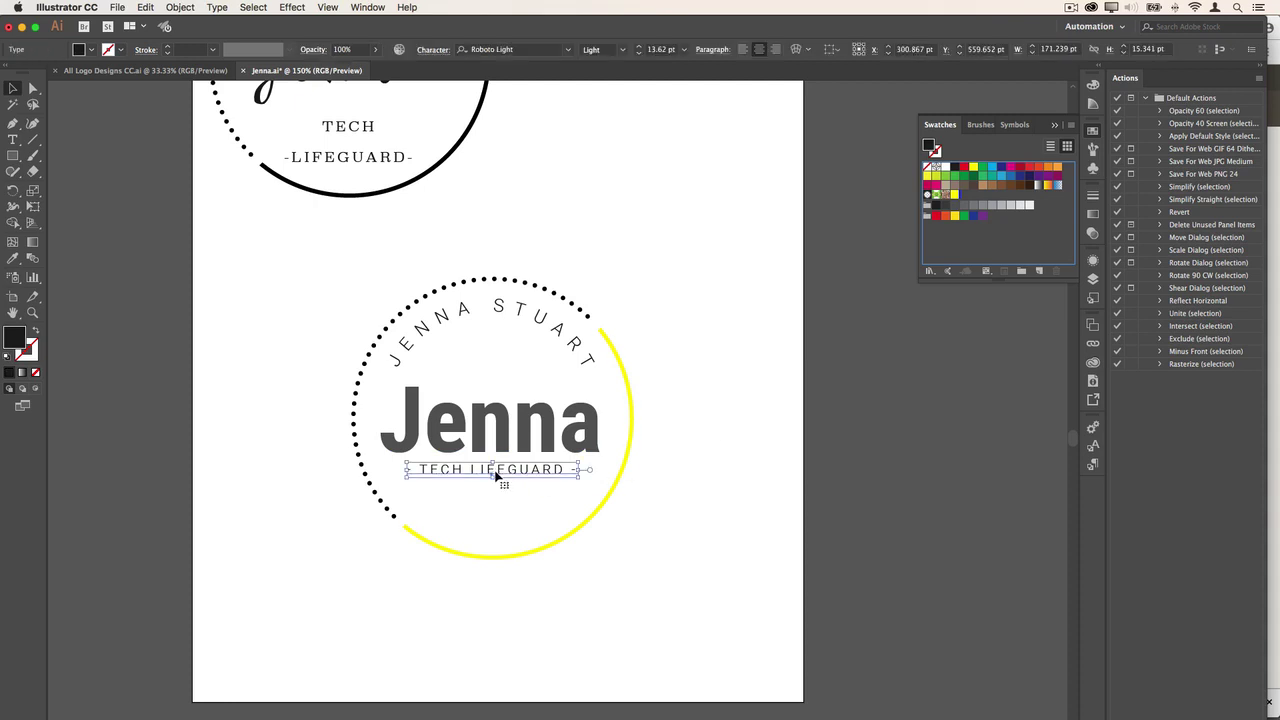
double_click(16, 339)
type("222222")
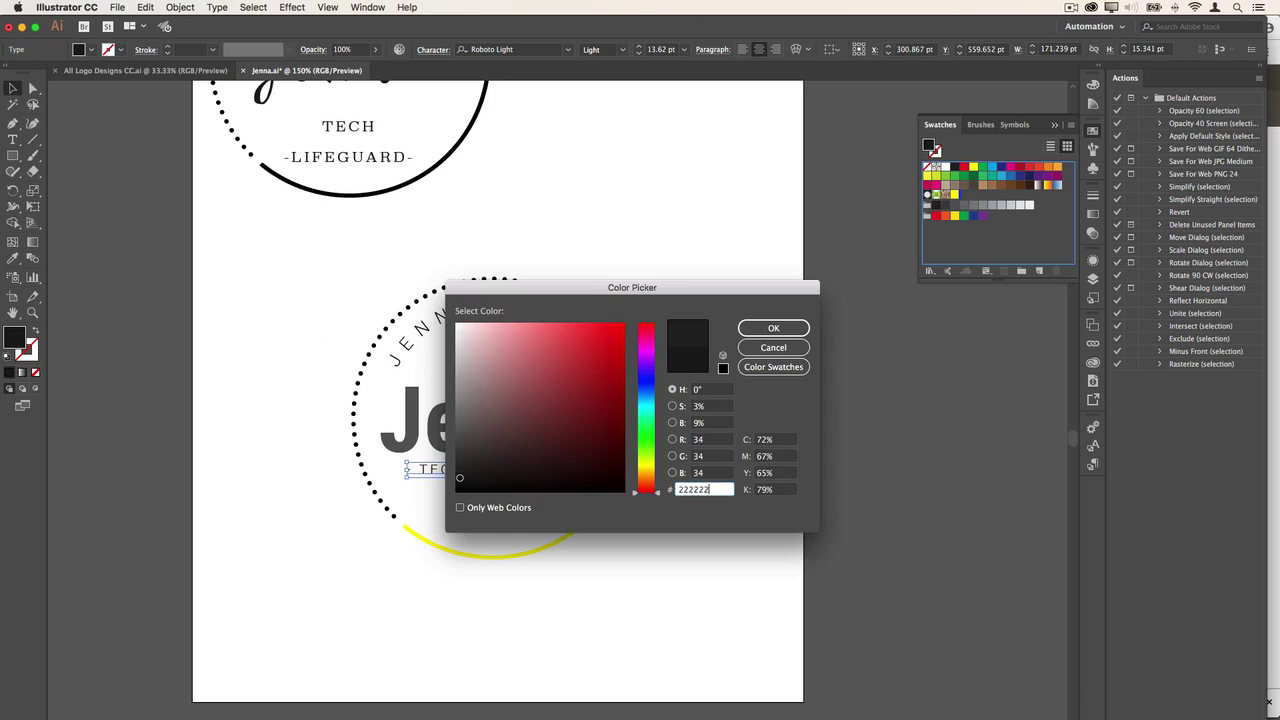
key("Return")
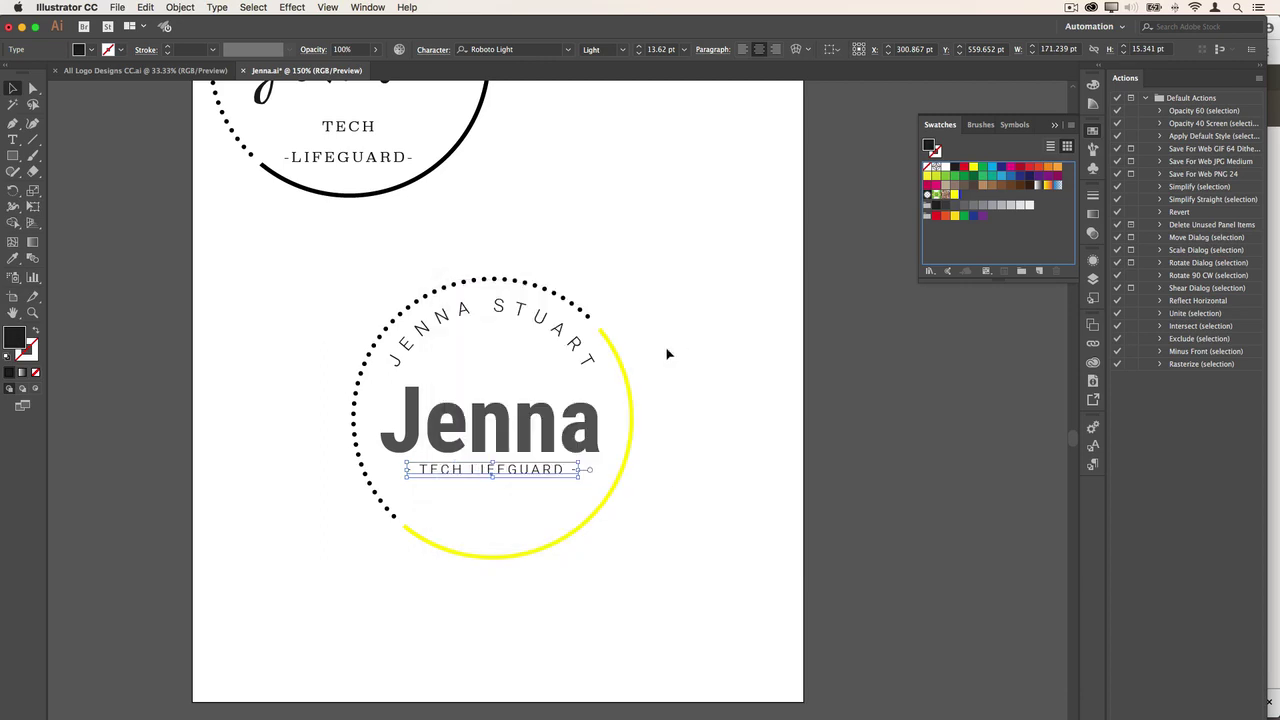
left_click(516, 317)
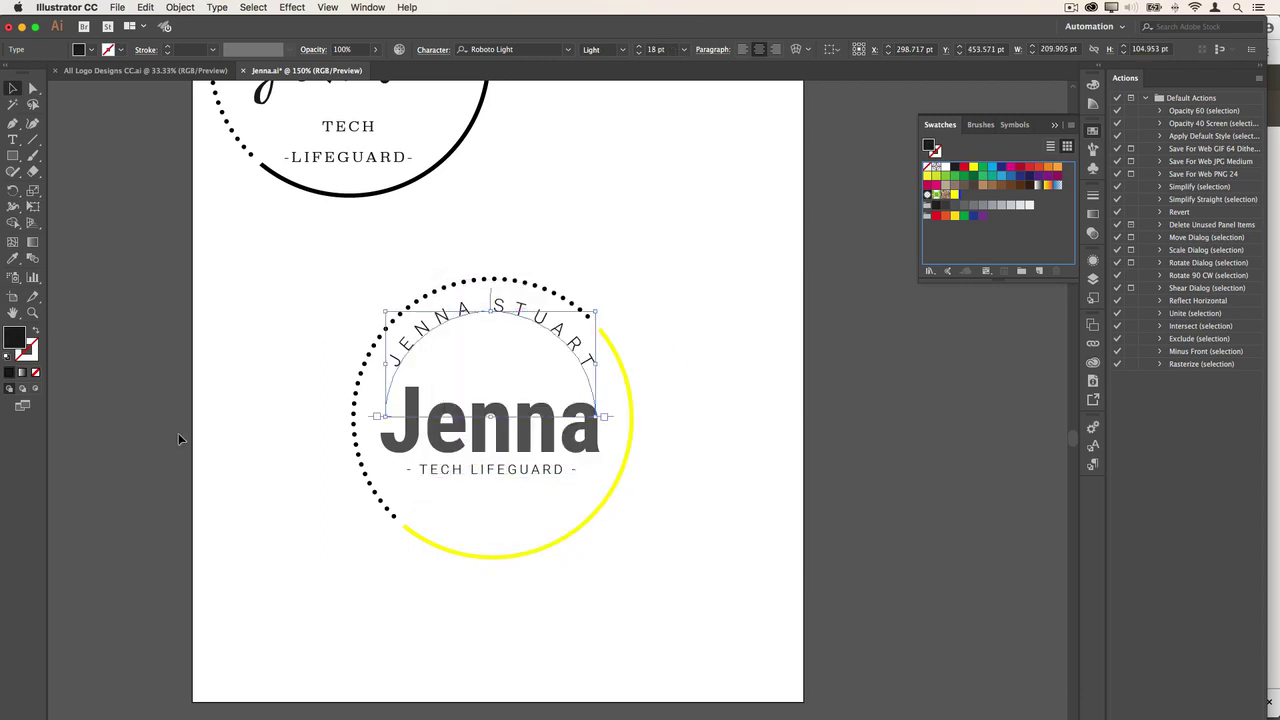
left_click(488, 472)
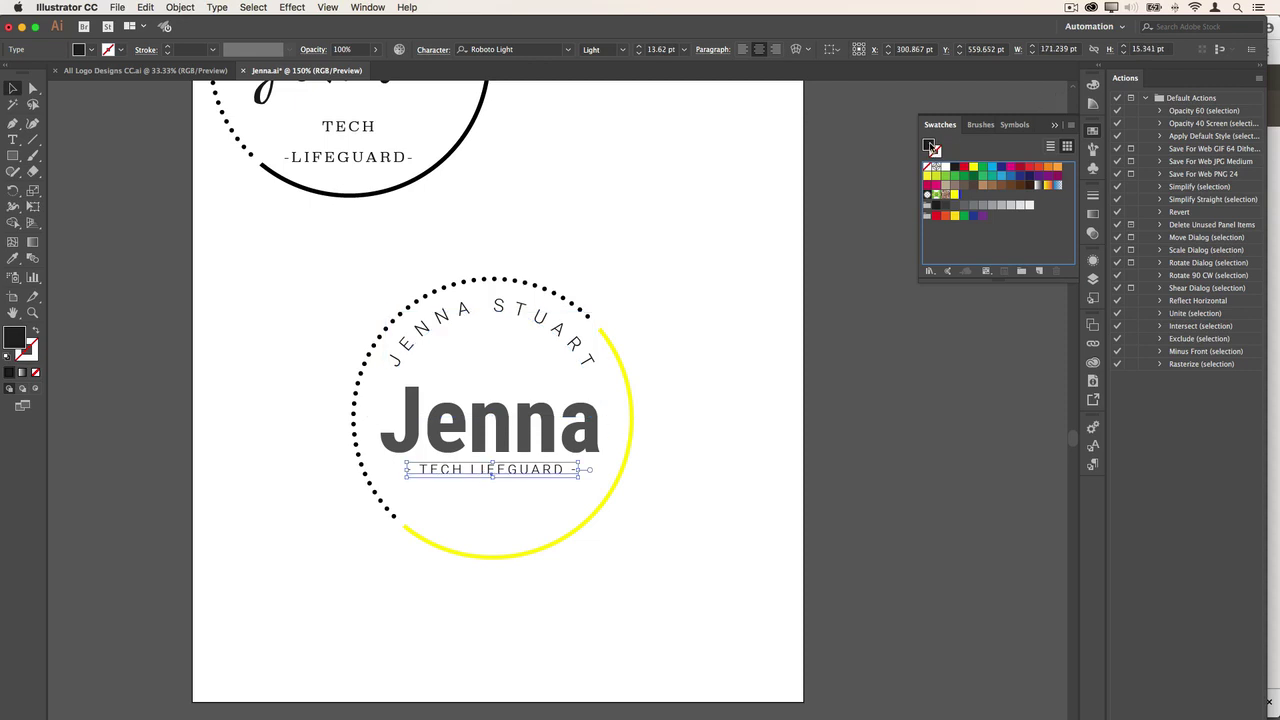
left_click(965, 195)
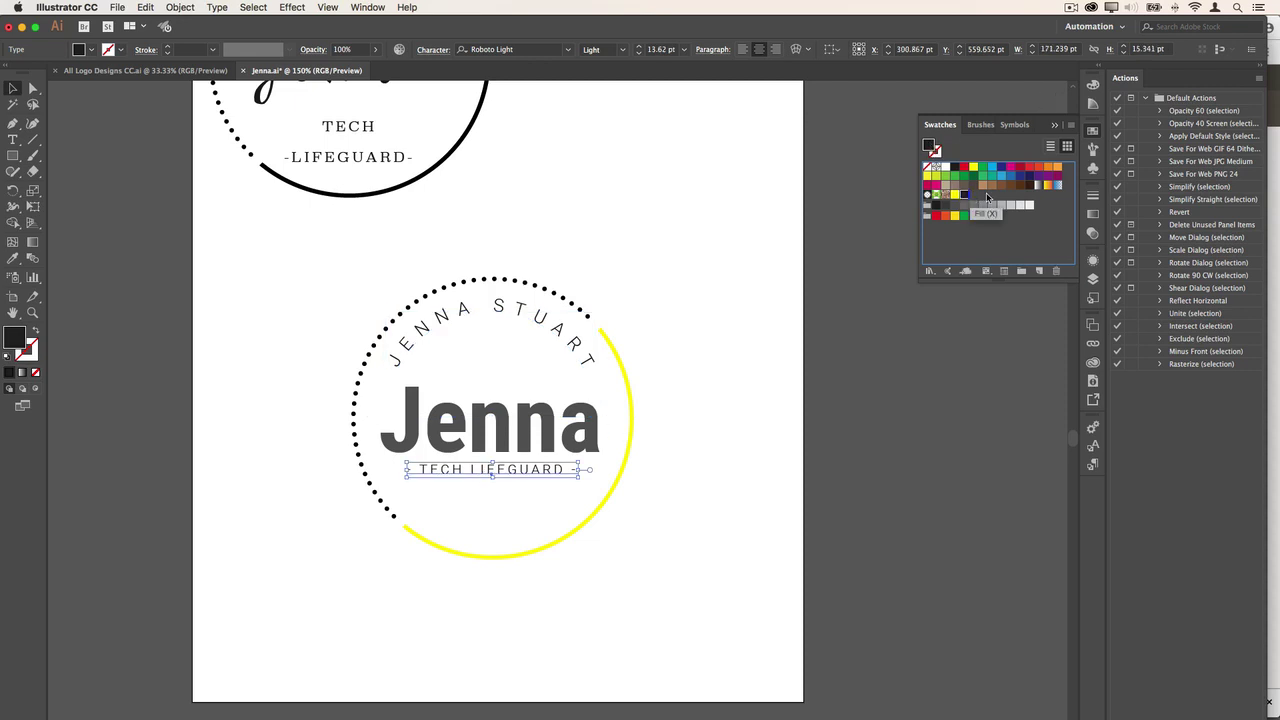
left_click(457, 318)
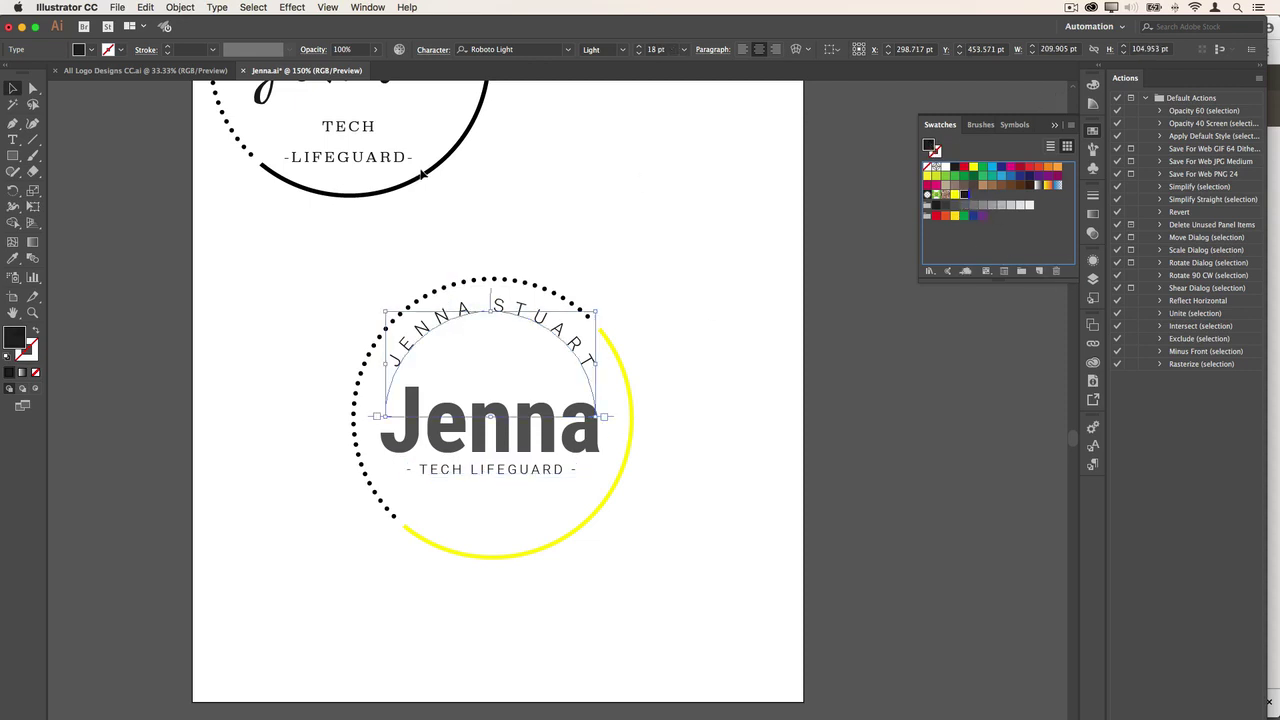
left_click(242, 603)
left_click(393, 515)
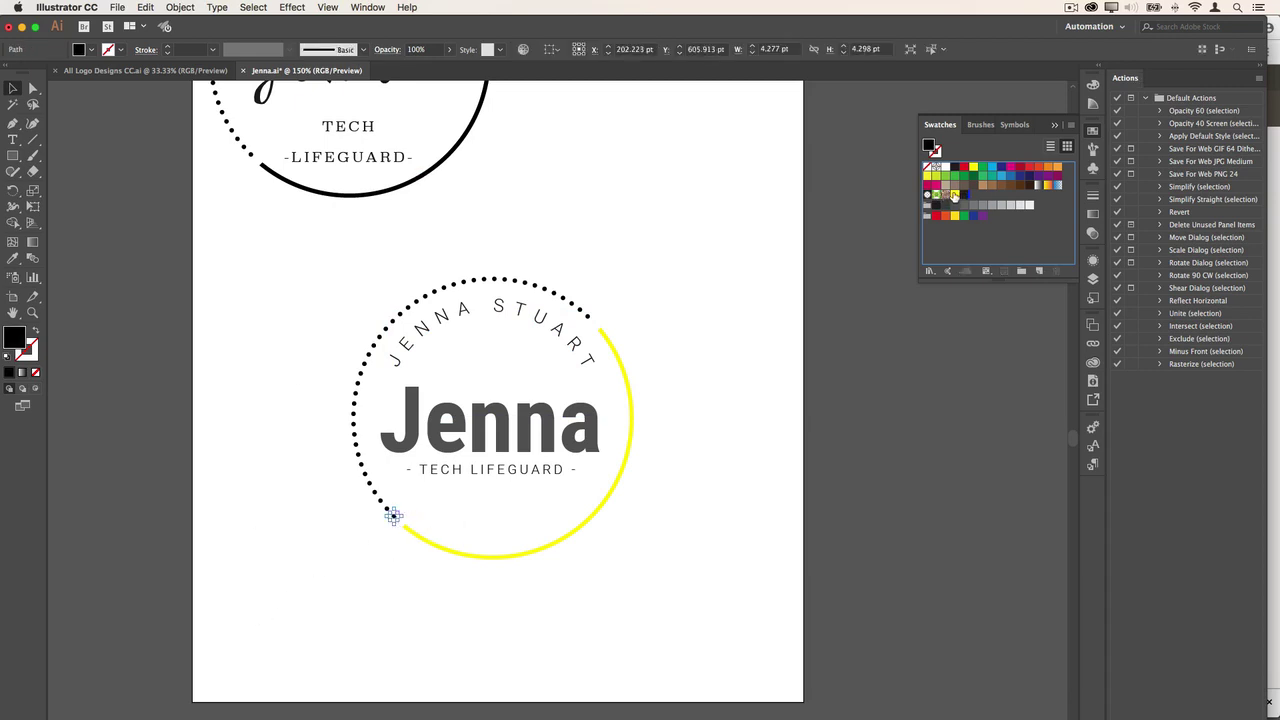
- Turn alternating end dots of the dotted circle yellow to blend into the yellow arc
left_click(954, 195)
left_click(380, 501)
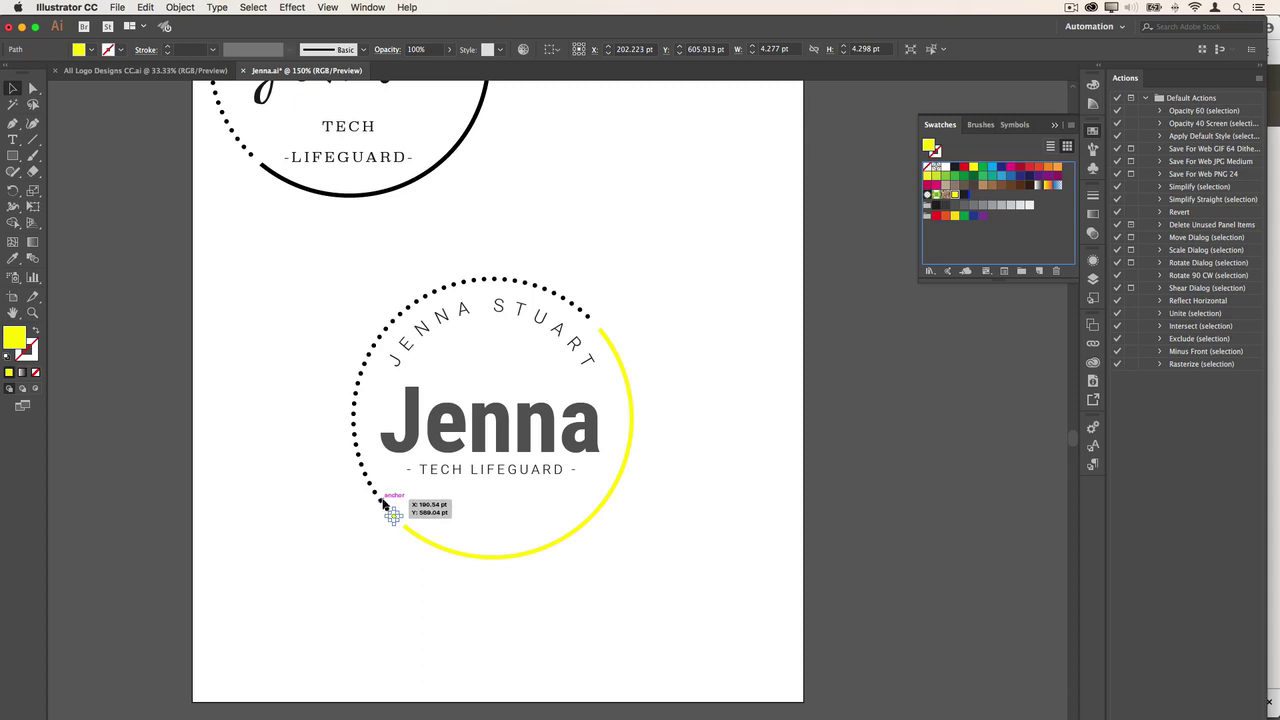
left_click(955, 196)
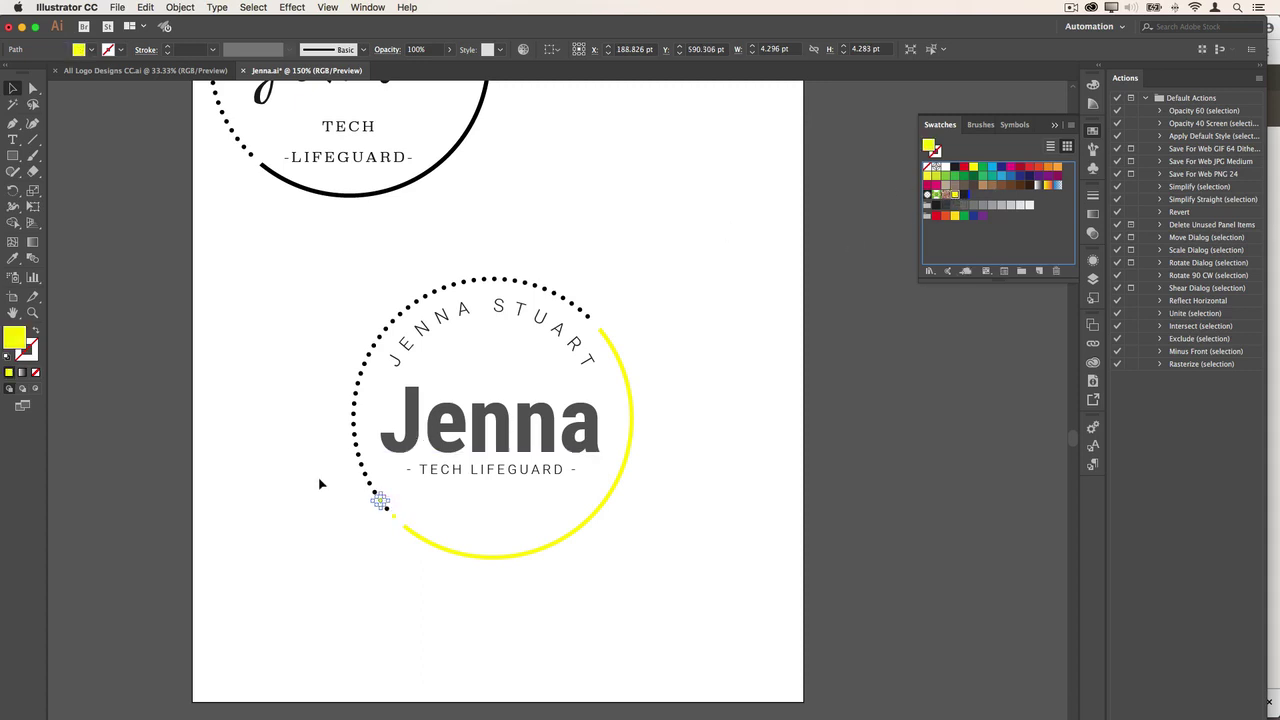
left_click(365, 476)
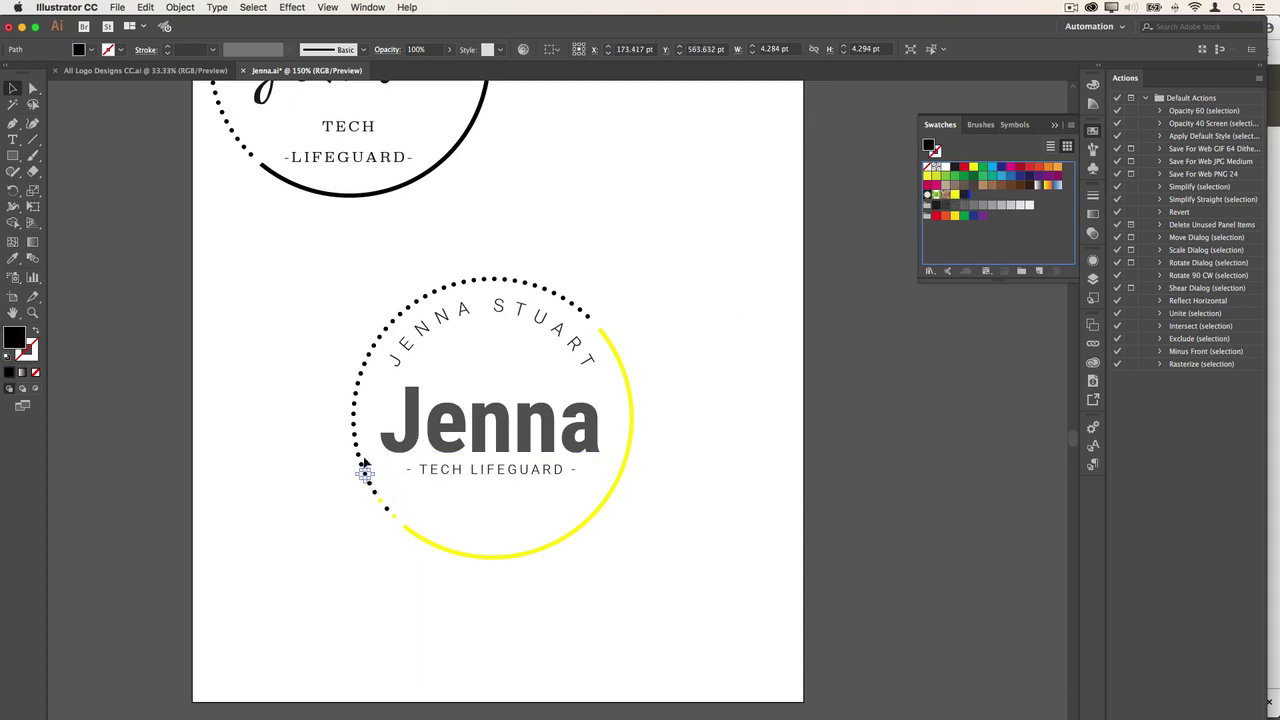
left_click(326, 500)
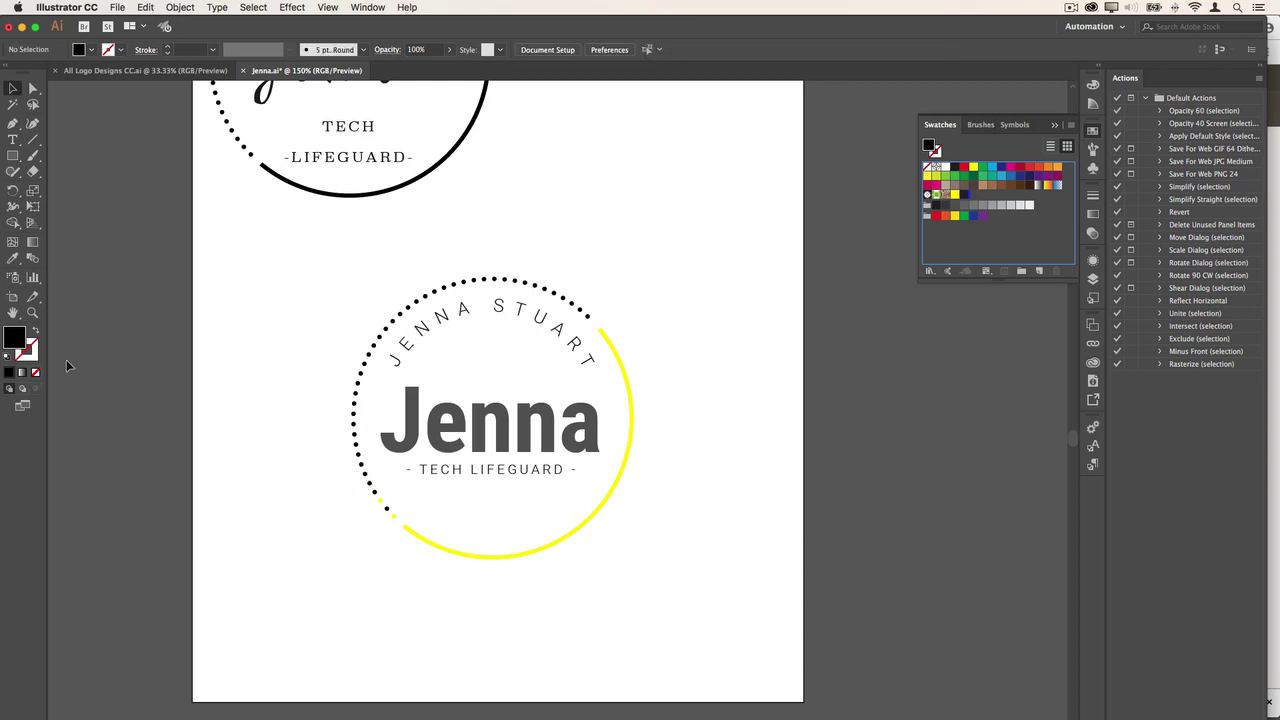
left_click(32, 313)
left_click_drag(350, 449, 424, 558)
left_click(10, 88)
left_click(449, 311)
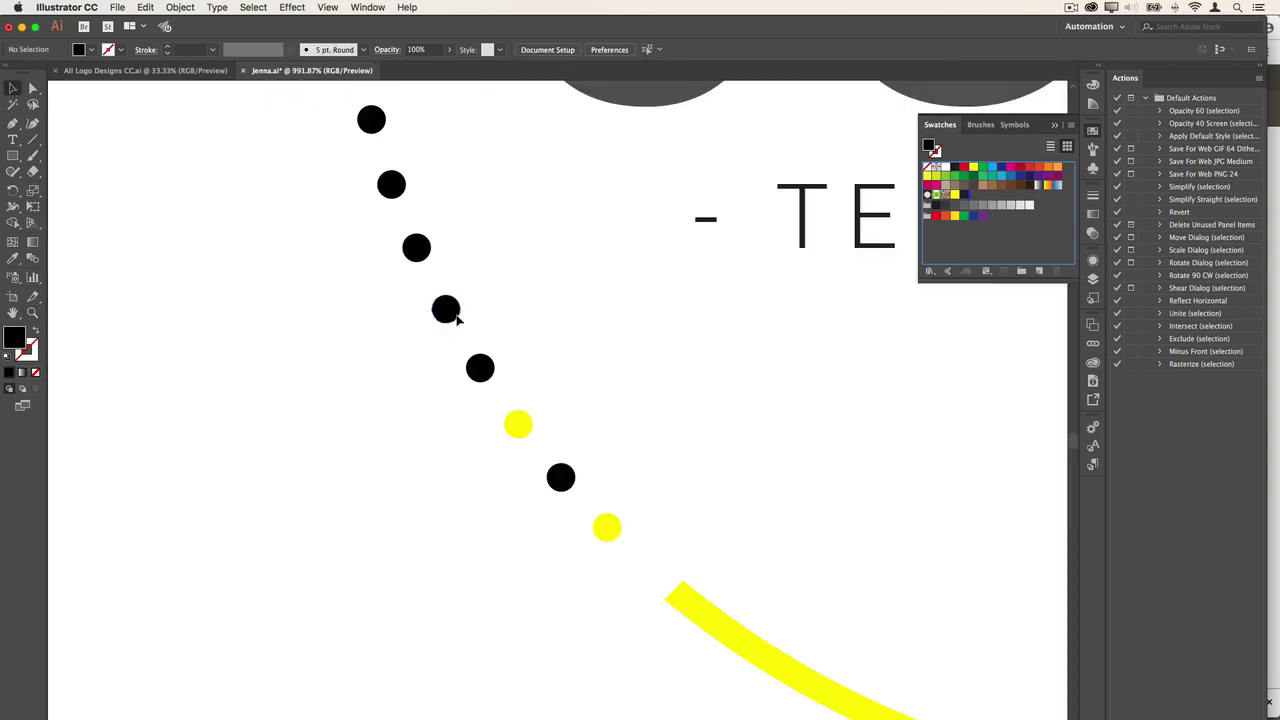
left_click(956, 195)
left_click(380, 463)
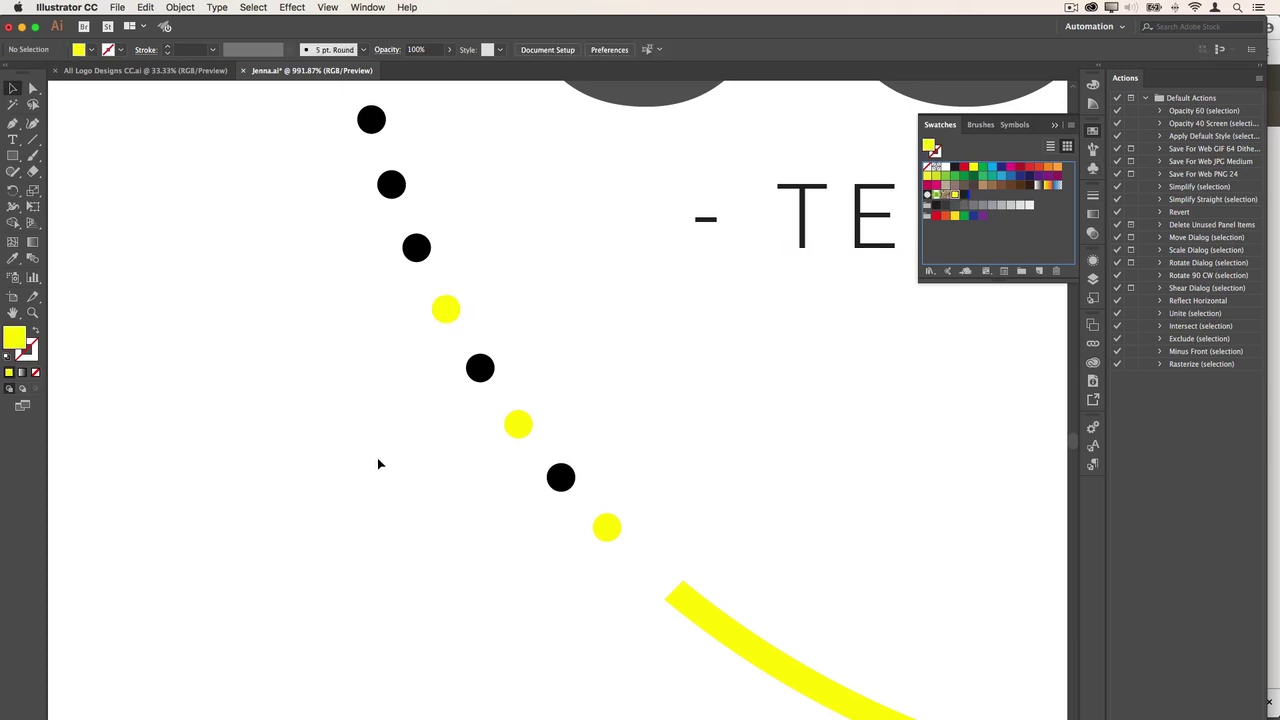
key("super+0")
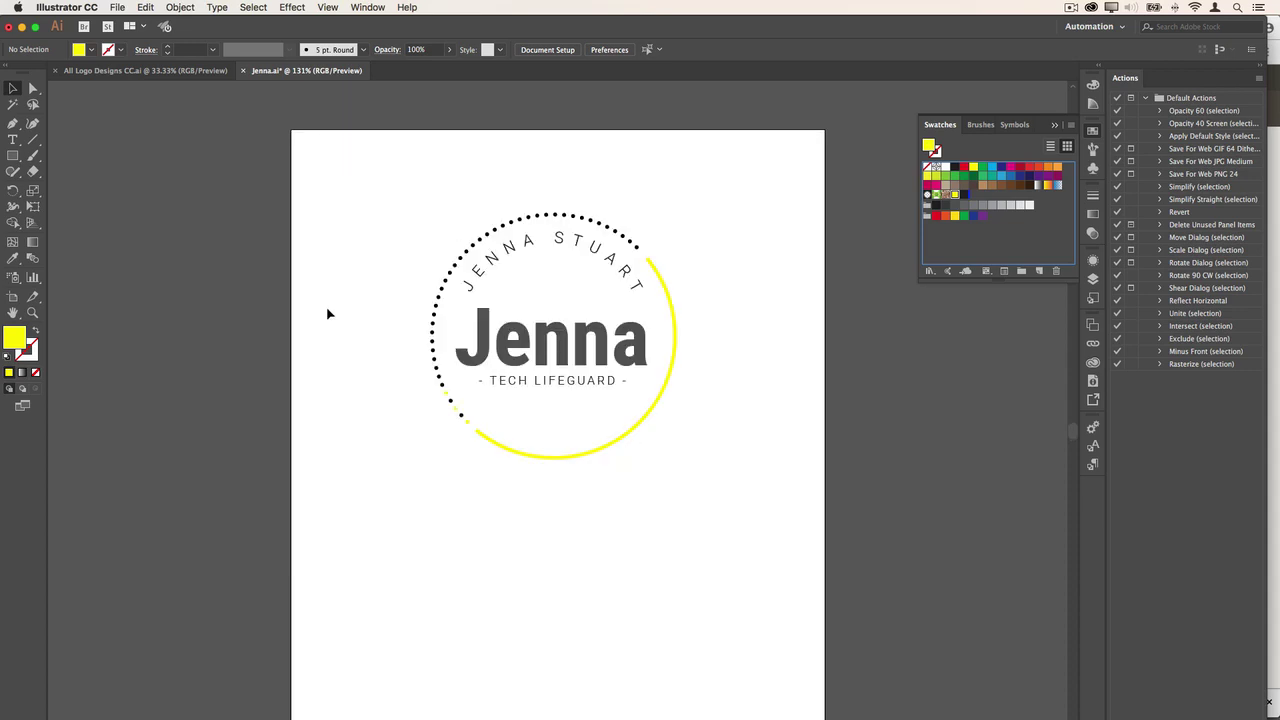
left_click(116, 8)
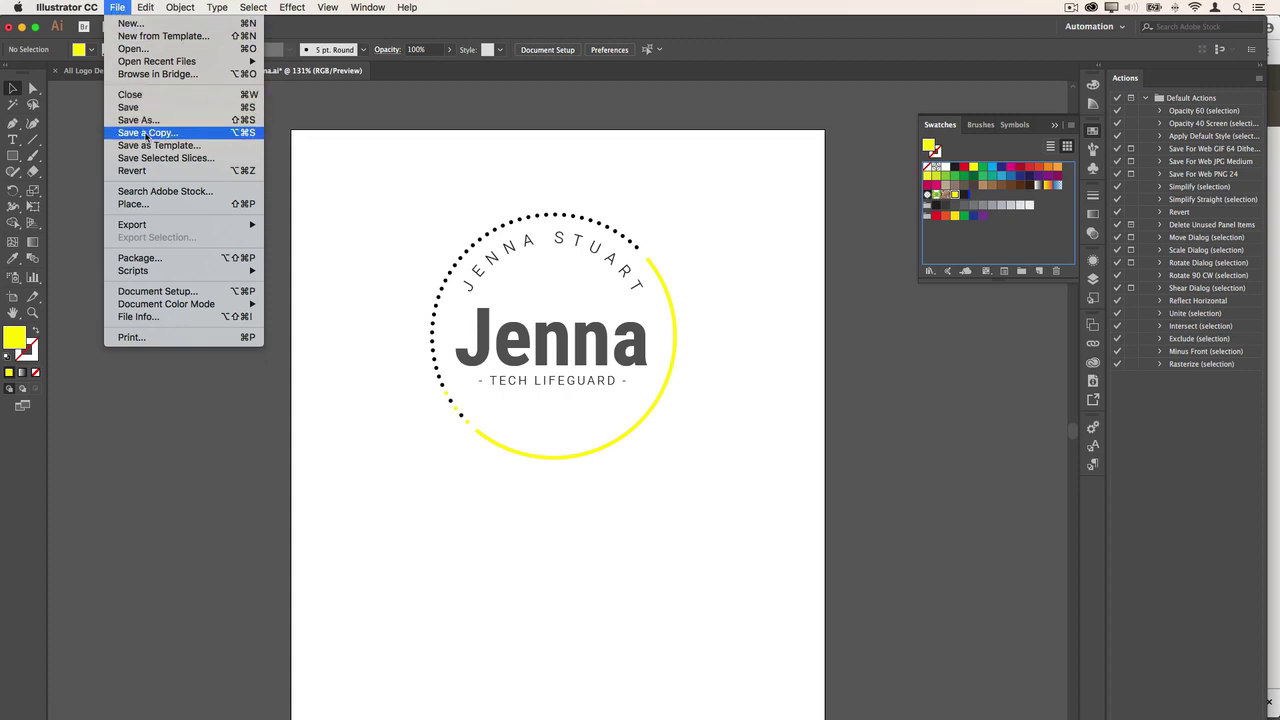
left_click(172, 124)
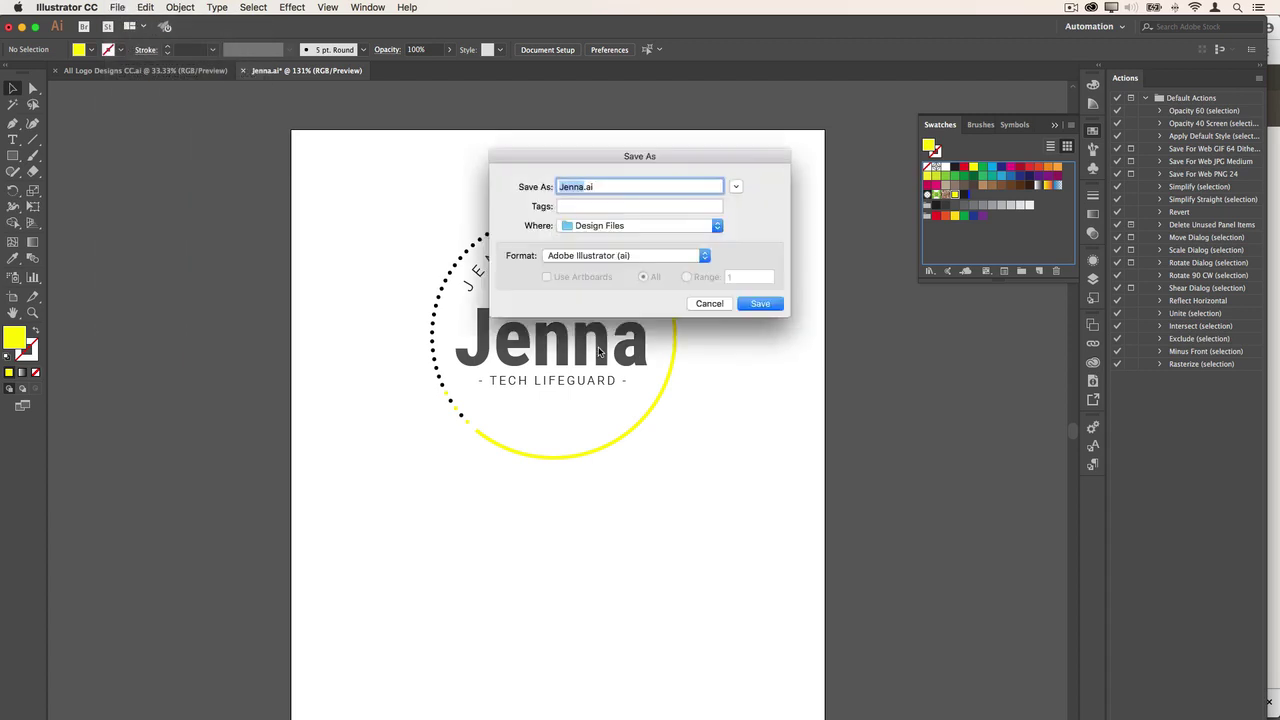
left_click(632, 256)
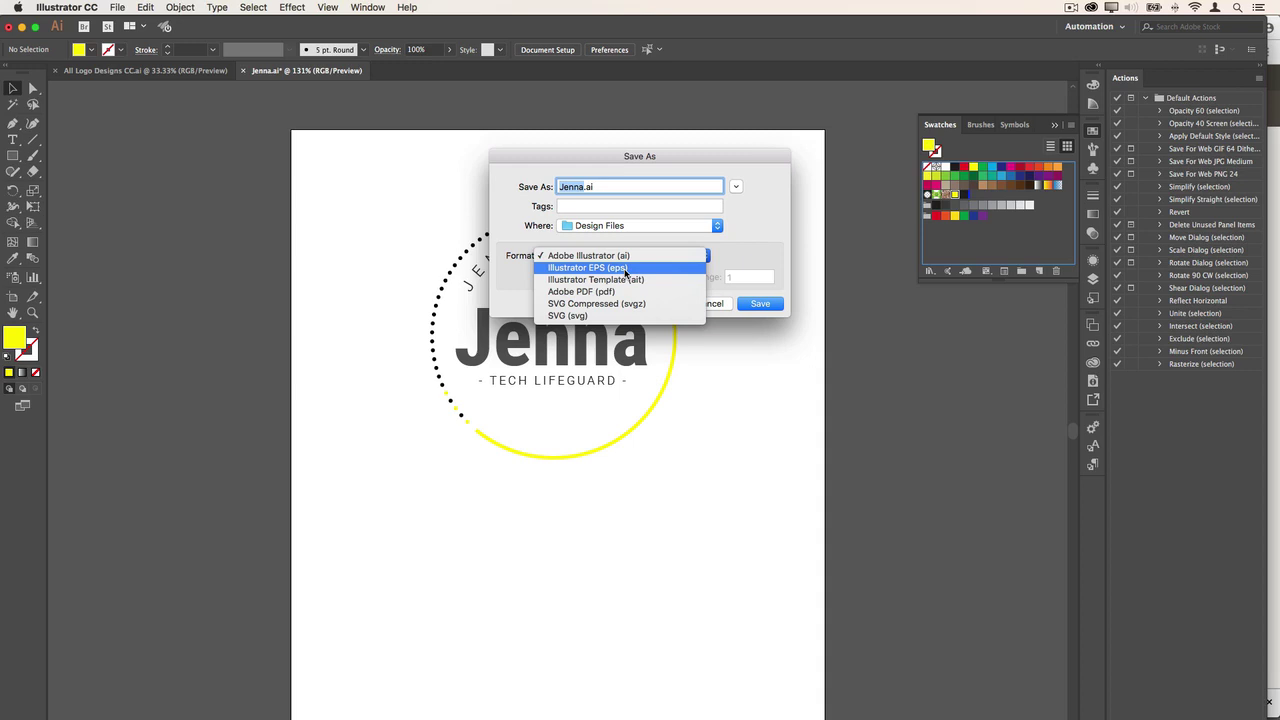
left_click(718, 308)
left_click(711, 304)
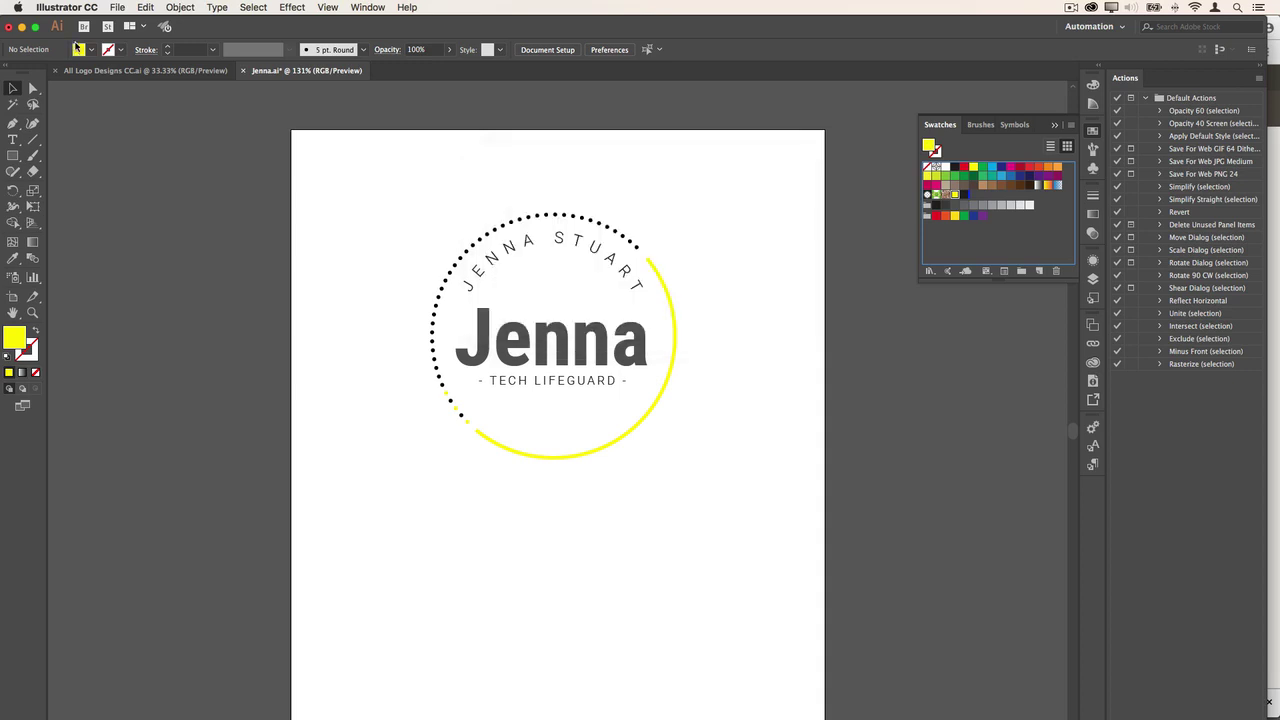
left_click(114, 8)
- In Save for Web (Legacy), set the output format to transparent PNG-24
mouse_move(194, 223)
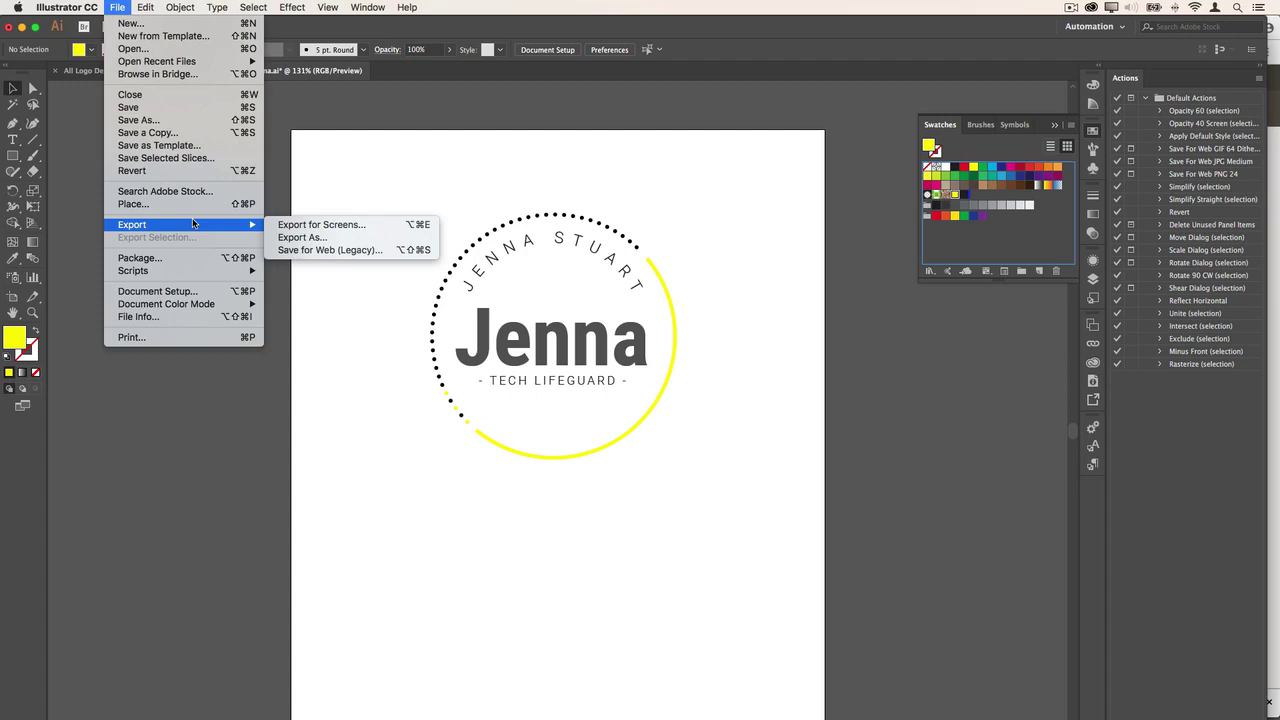
left_click(341, 249)
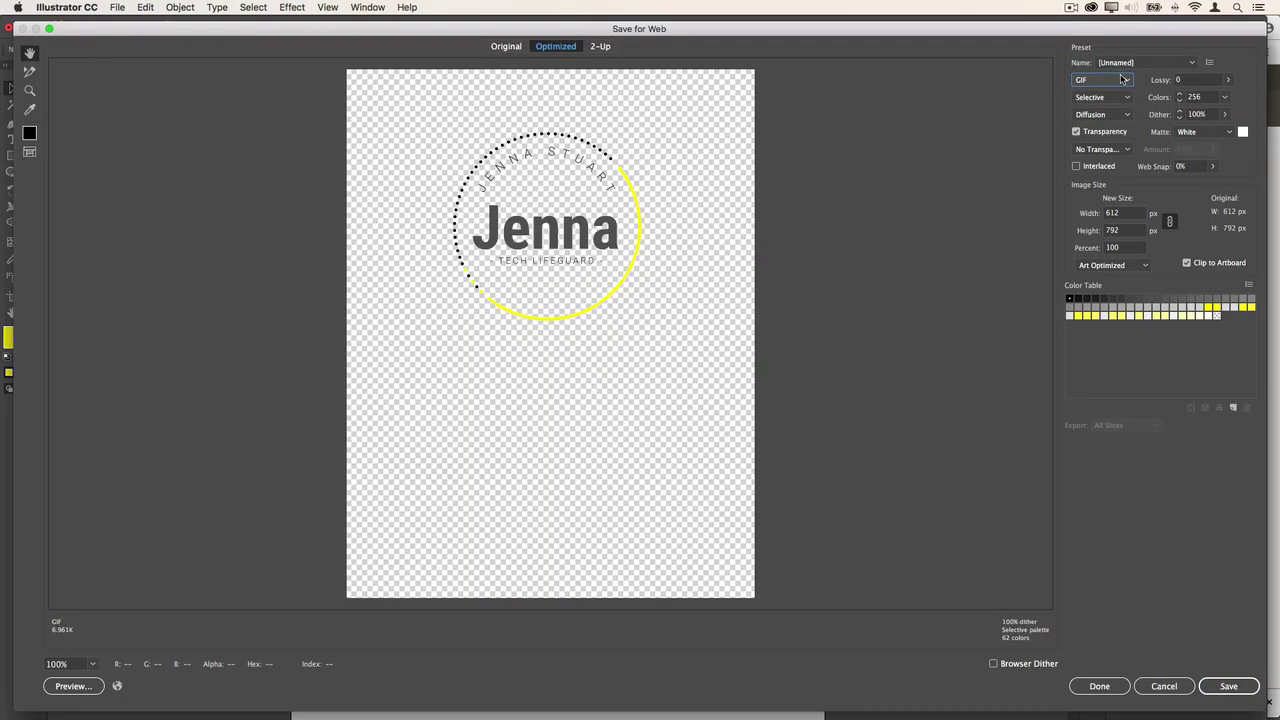
left_click(1102, 80)
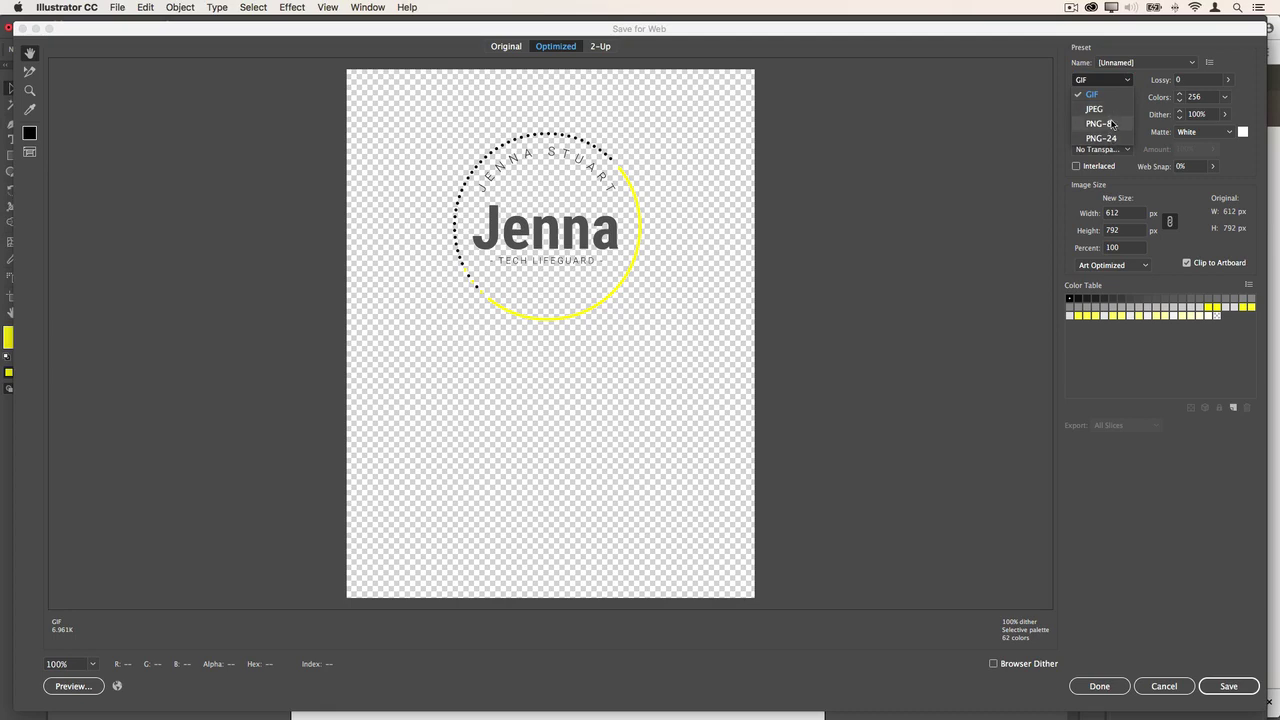
left_click(1110, 110)
left_click(1102, 80)
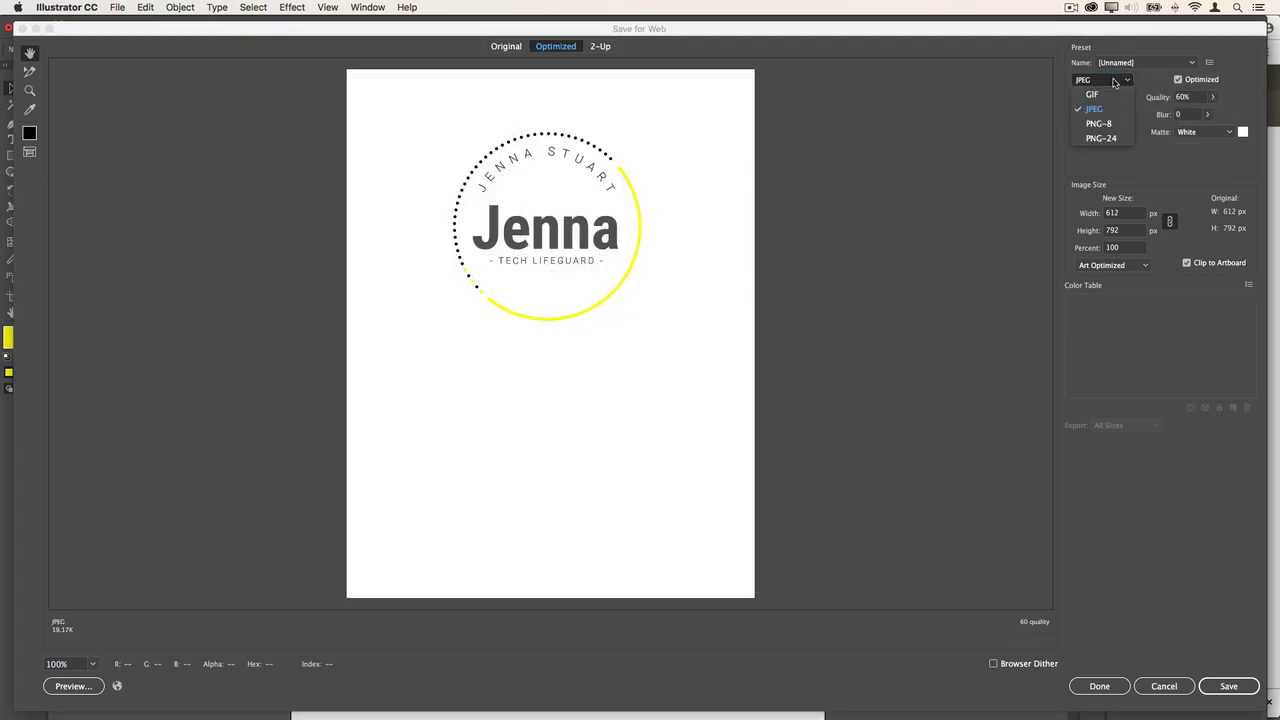
left_click(1106, 126)
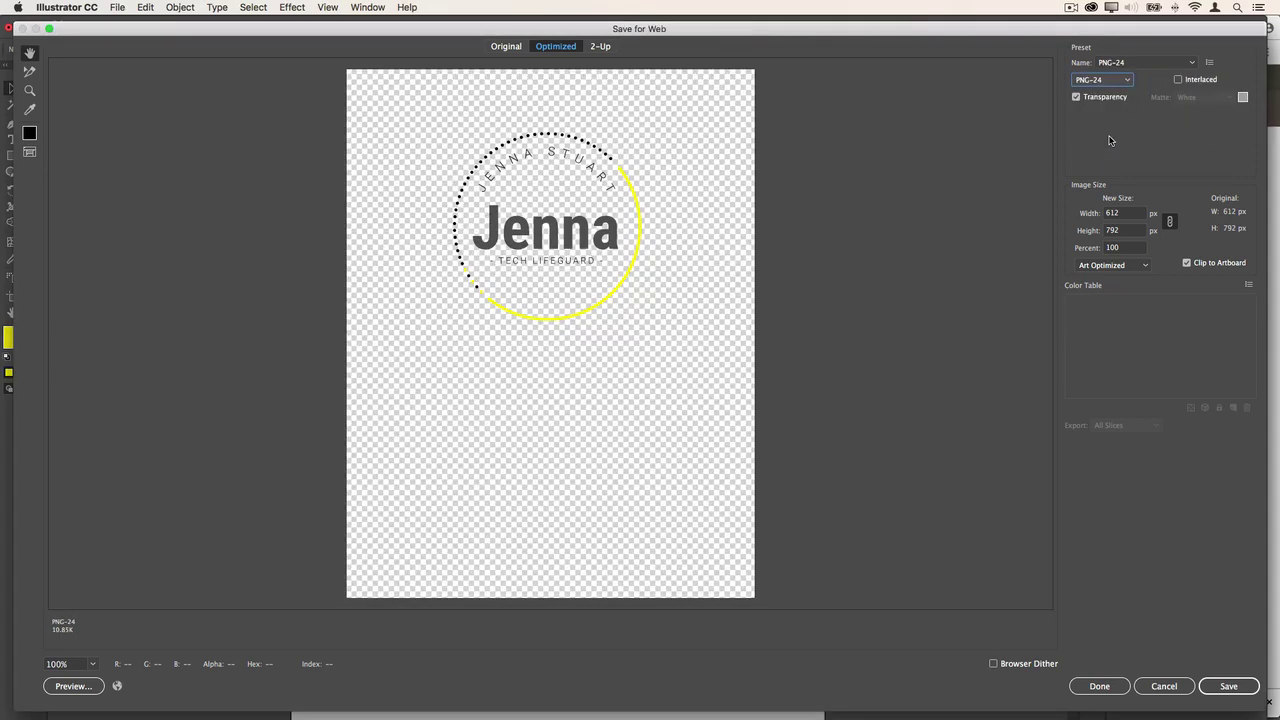